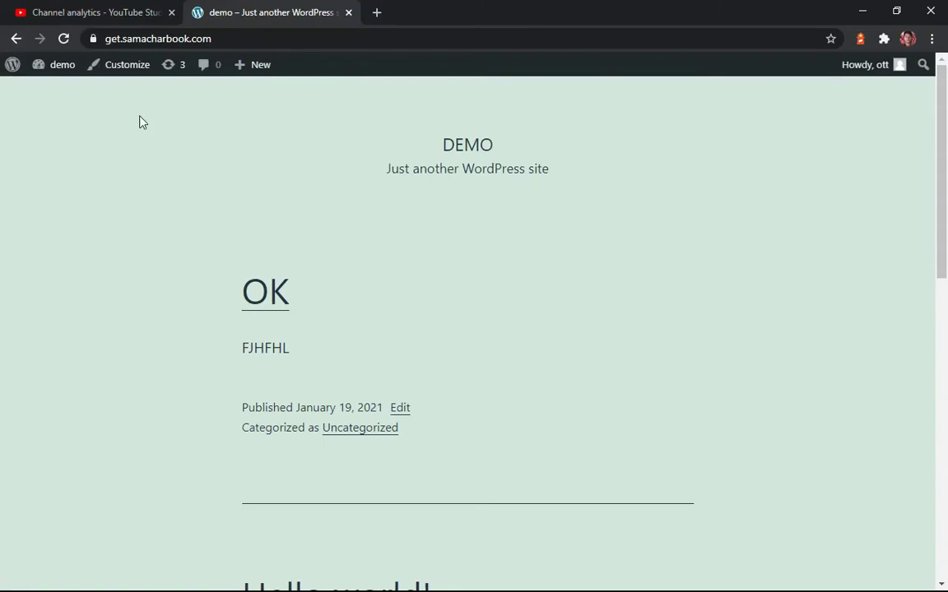
View the SSL certificate details of get.samacharbook.com and close the certificate window
{"action": "left_click", "coordinate": [92, 38]}
{"action": "left_click", "coordinate": [178, 170]}
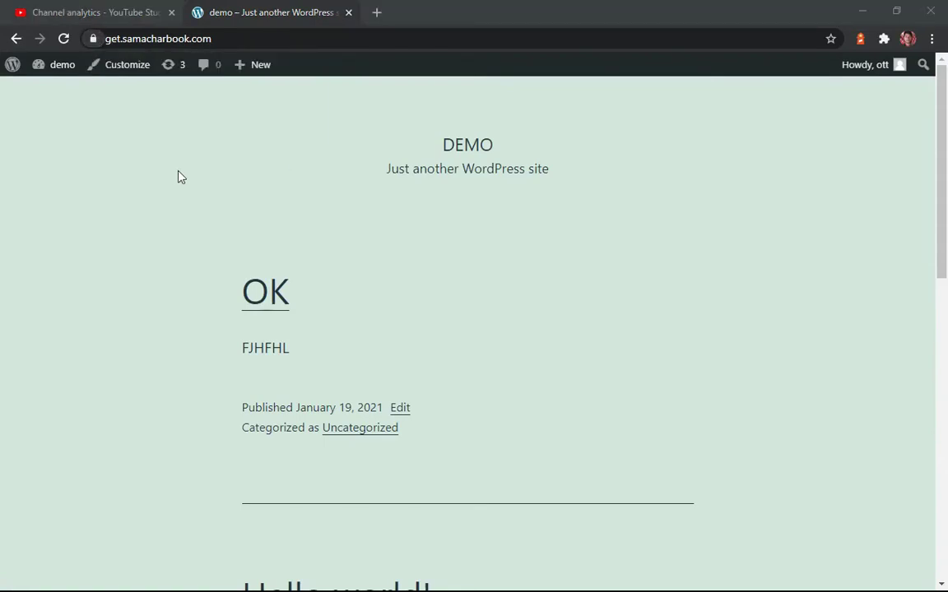
{"action": "key", "text": "Tab"}
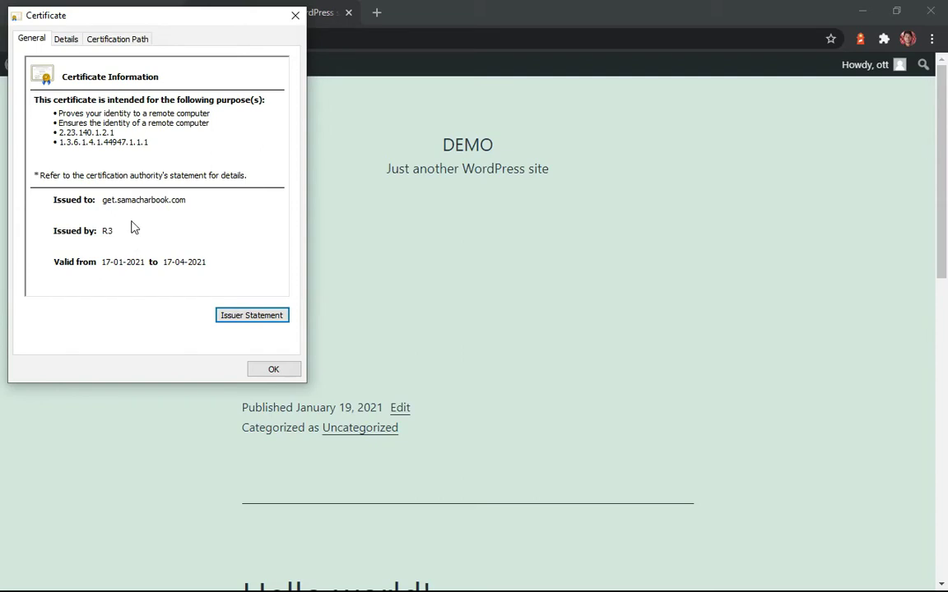
{"action": "left_click", "coordinate": [294, 14]}
Go to cloudflare.com in a new browser tab, proceed to the login page and open the samacharbook.com site dashboard
{"action": "left_click", "coordinate": [377, 13]}
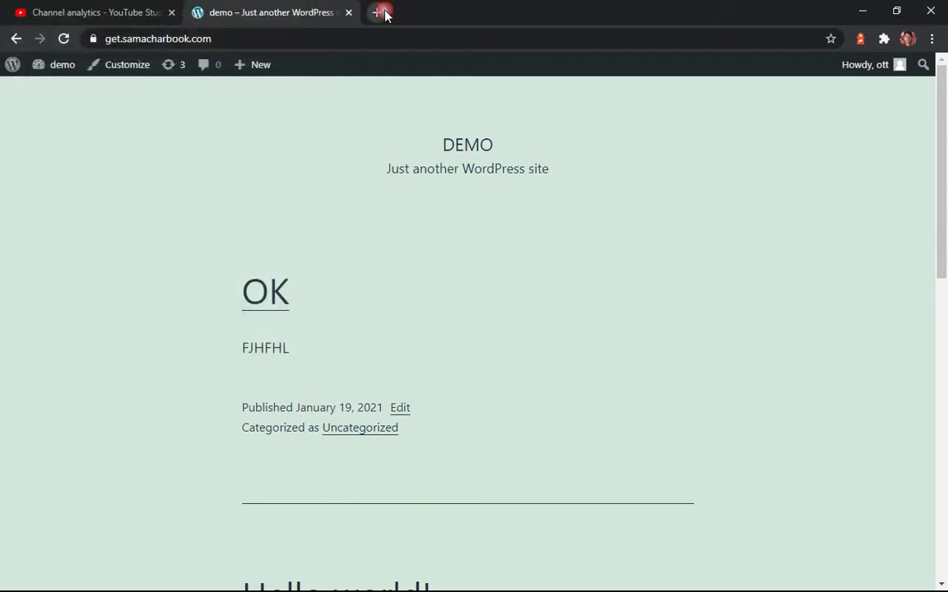
{"action": "left_click", "coordinate": [363, 37]}
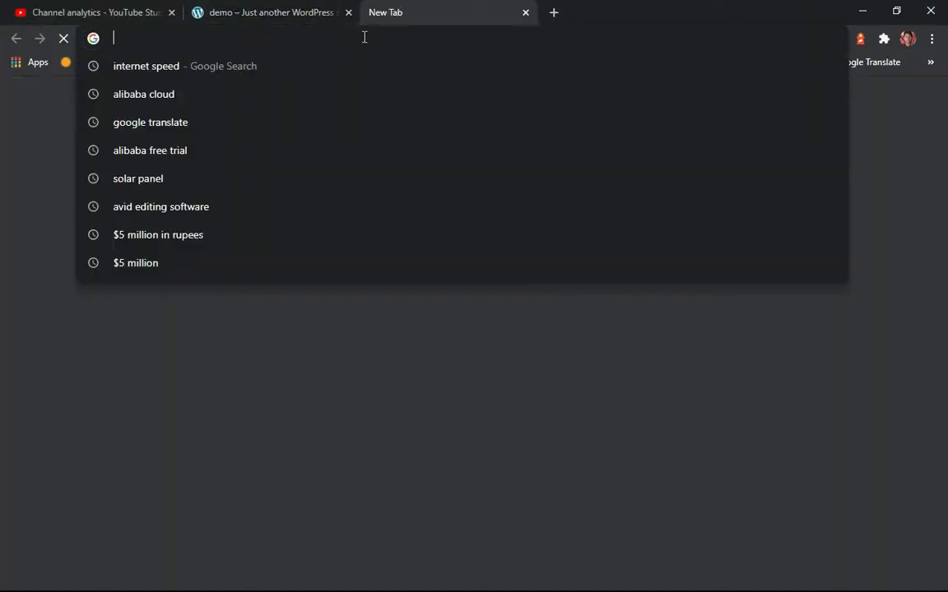
{"action": "type", "text": "cloudflare.com"}
{"action": "key", "text": "Return"}
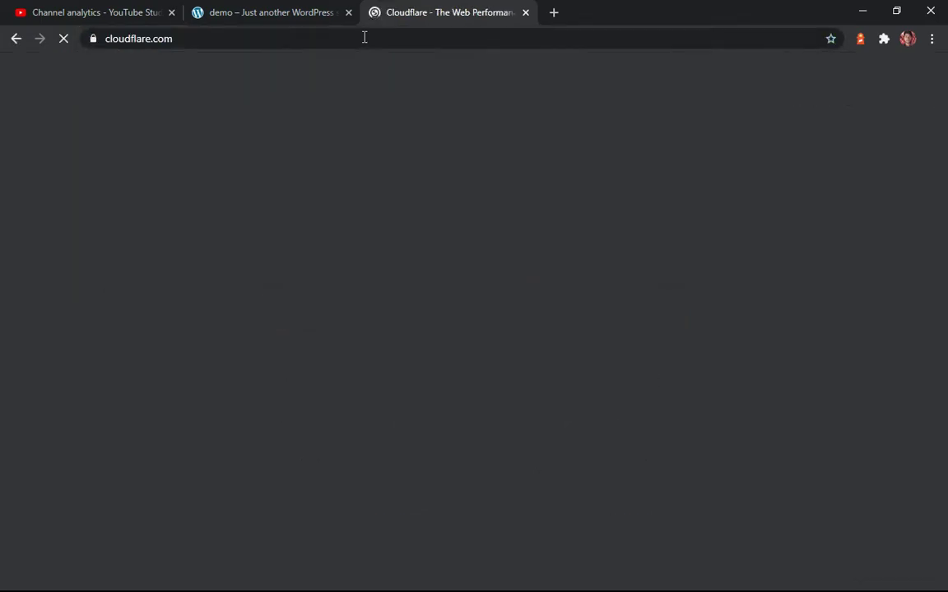
{"action": "left_click", "coordinate": [714, 106]}
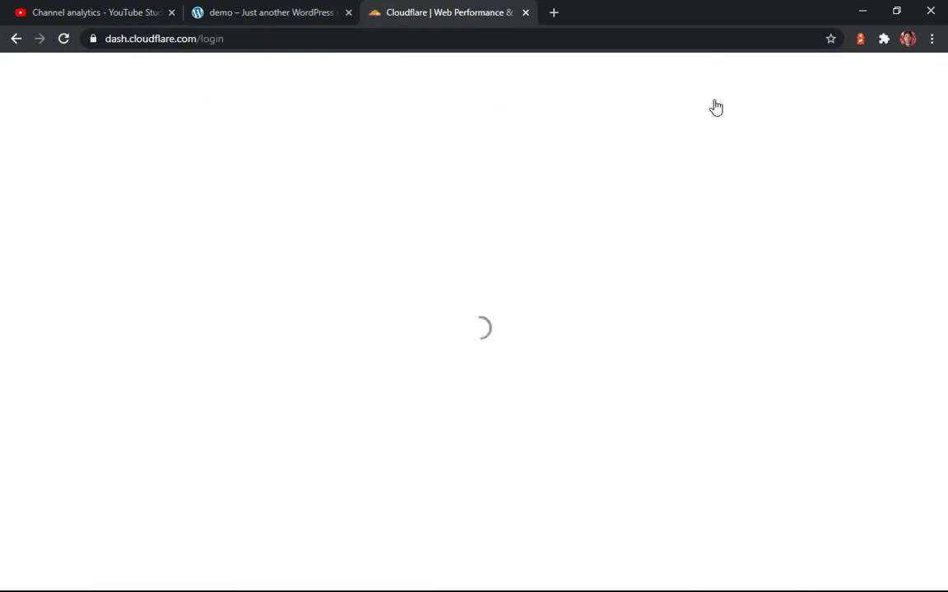
{"action": "left_click", "coordinate": [140, 319]}
{"action": "left_click", "coordinate": [161, 353]}
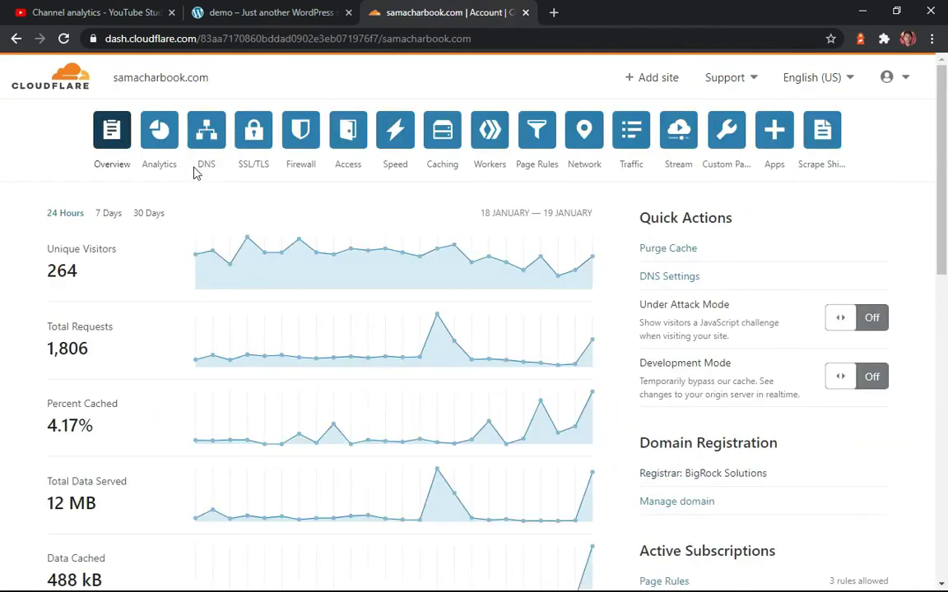
In the DNS records of samacharbook.com, set the proxy status of the "get" A record to Proxied and save it
{"action": "left_click", "coordinate": [207, 138]}
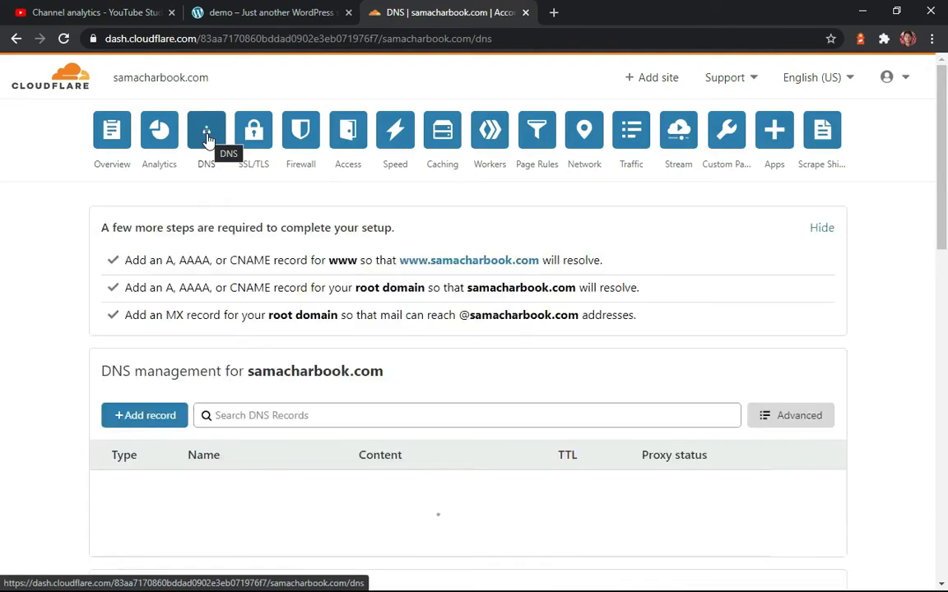
{"action": "scroll", "coordinate": [208, 139], "scroll_direction": "down", "scroll_amount": 2}
{"action": "scroll", "coordinate": [208, 140], "scroll_direction": "down", "scroll_amount": 4}
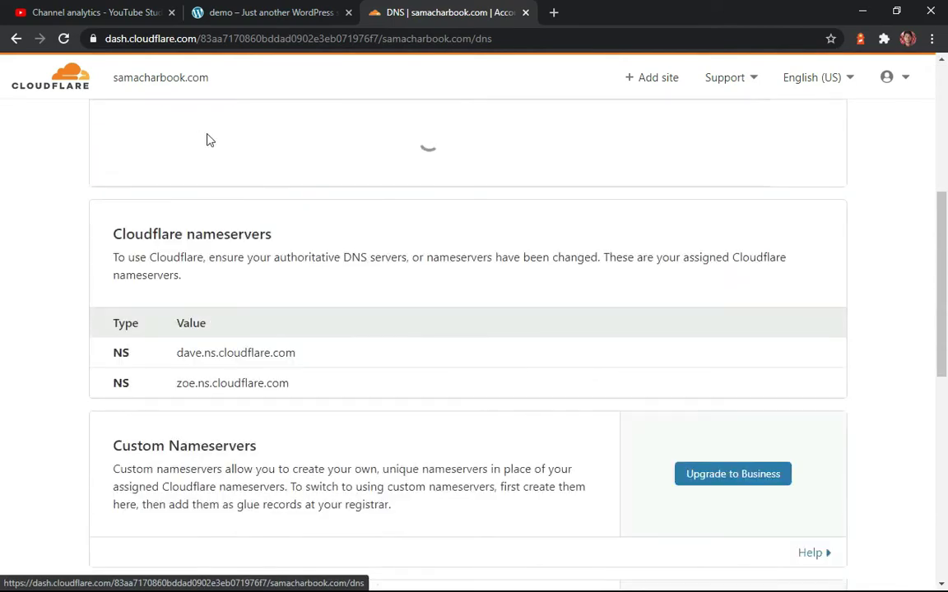
{"action": "scroll", "coordinate": [205, 141], "scroll_direction": "up", "scroll_amount": 1}
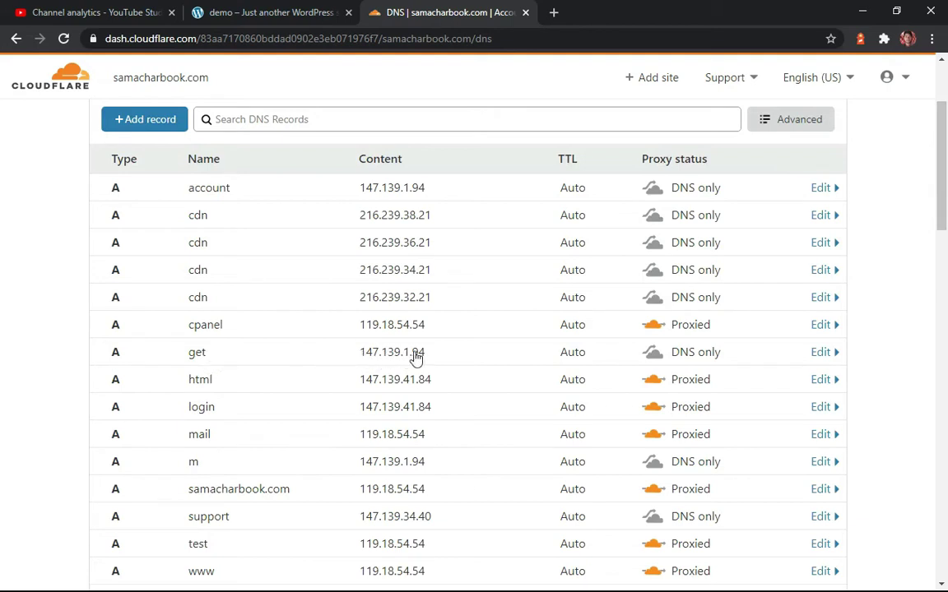
{"action": "left_click", "coordinate": [627, 363]}
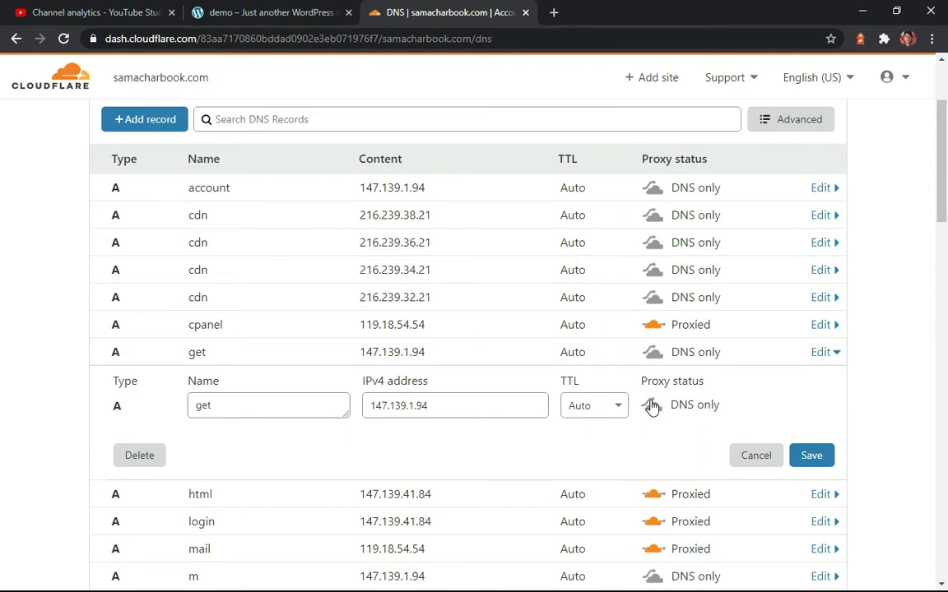
{"action": "left_click", "coordinate": [651, 406]}
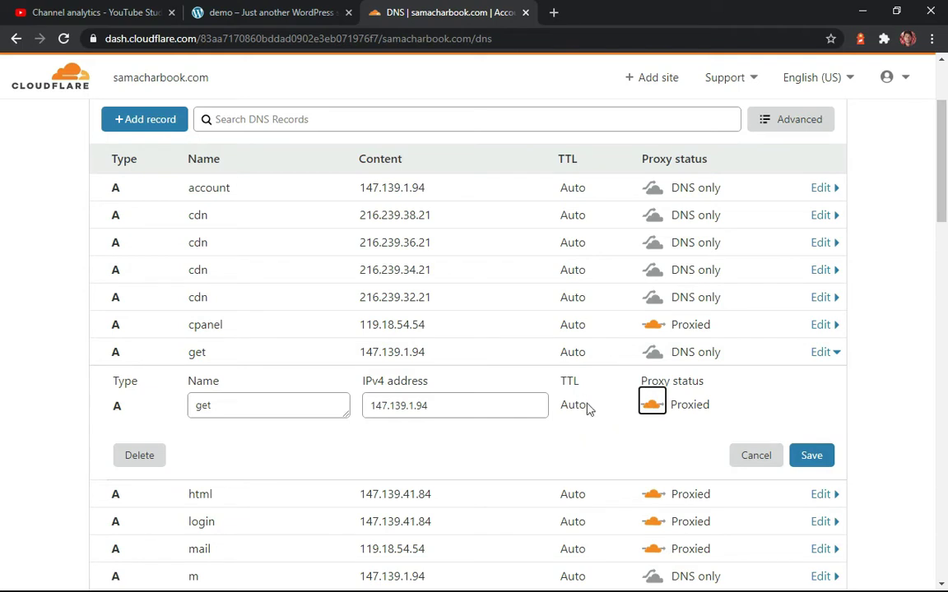
{"action": "left_click", "coordinate": [797, 462]}
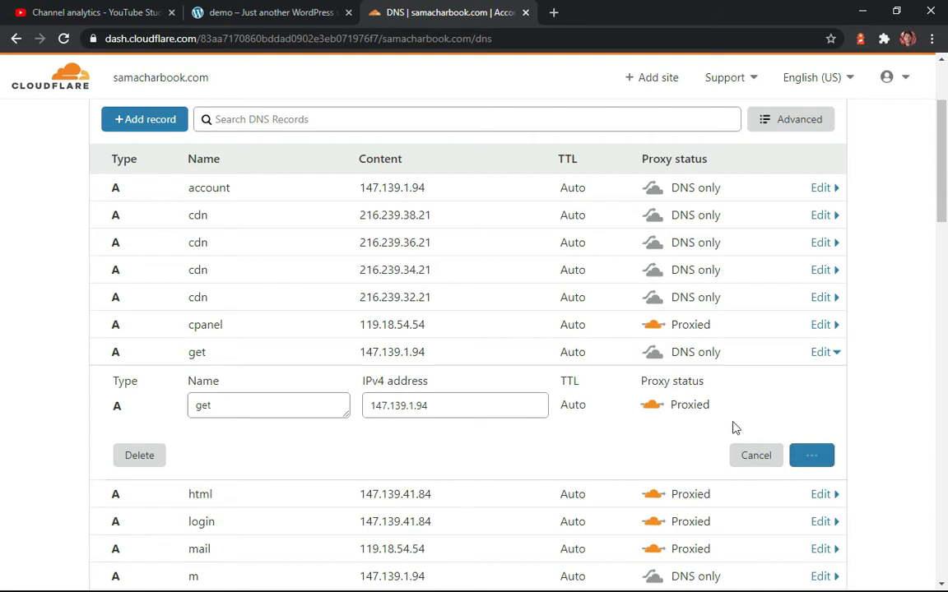
Return to the WordPress demo site, view its SSL certificate and close the certificate window
{"action": "left_click", "coordinate": [247, 12]}
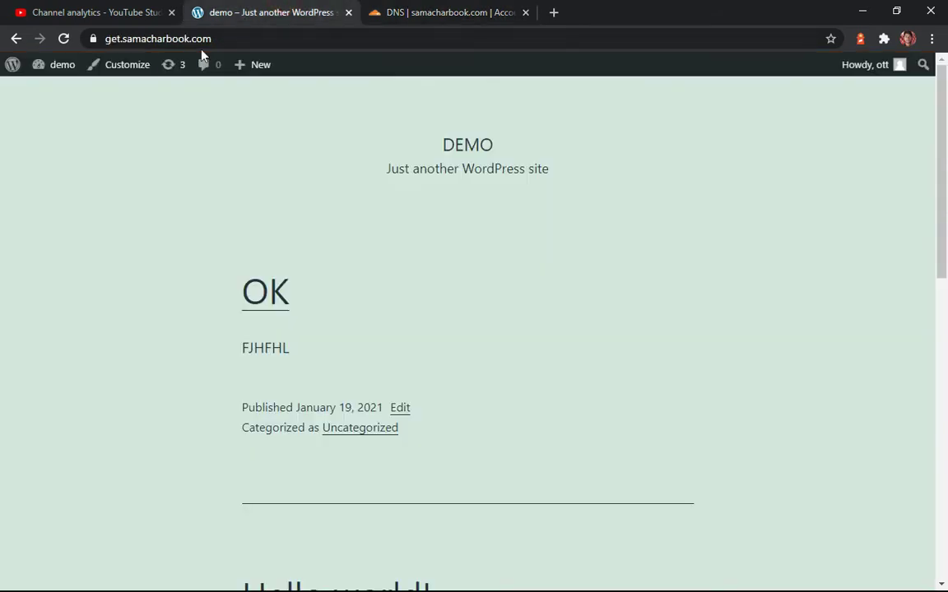
{"action": "left_click", "coordinate": [92, 39]}
{"action": "left_click", "coordinate": [165, 171]}
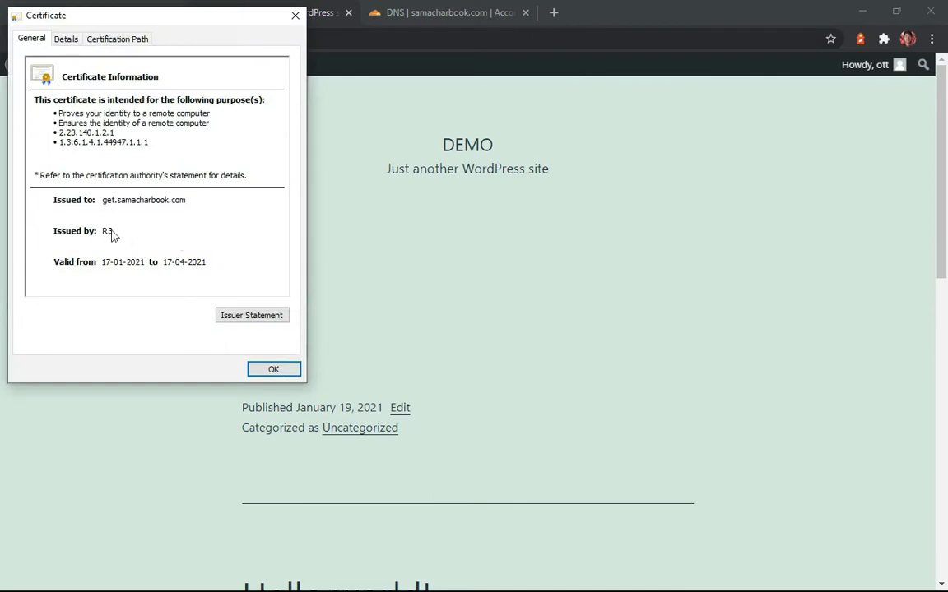
{"action": "left_click", "coordinate": [287, 16]}
Reload the demo site and check its SSL certificate again
{"action": "right_click", "coordinate": [249, 152]}
{"action": "left_click", "coordinate": [266, 195]}
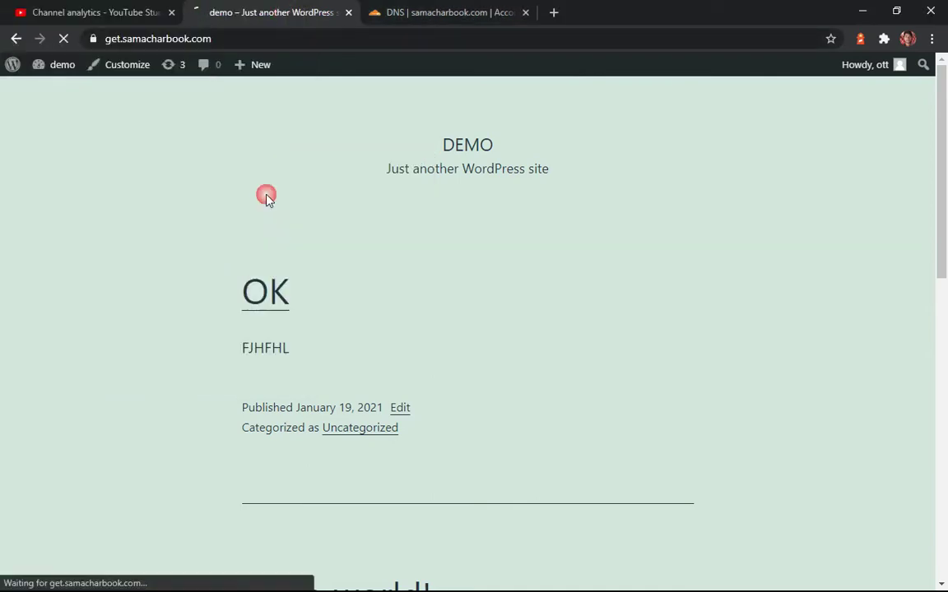
{"action": "left_click", "coordinate": [92, 38]}
{"action": "left_click", "coordinate": [160, 177]}
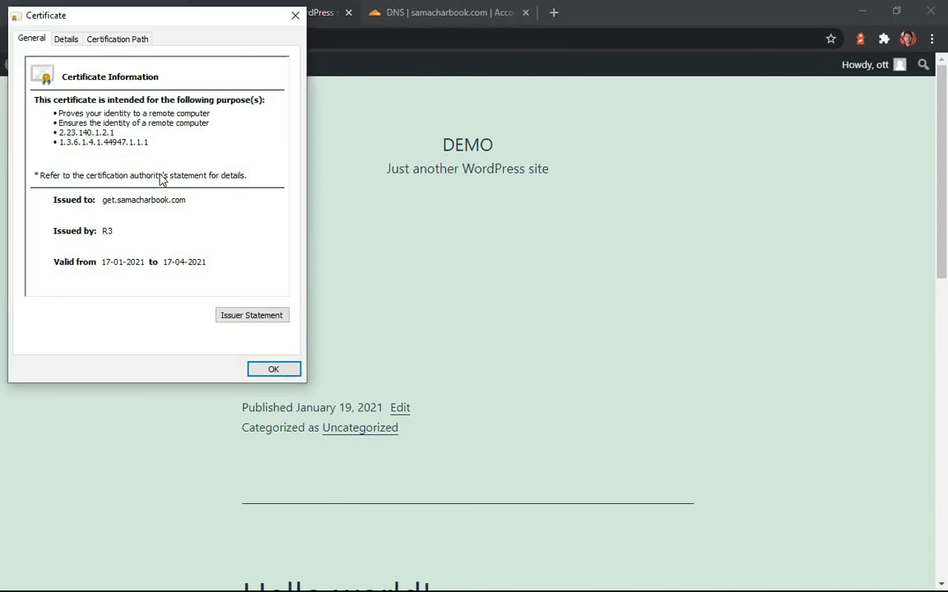
{"action": "left_click", "coordinate": [274, 369]}
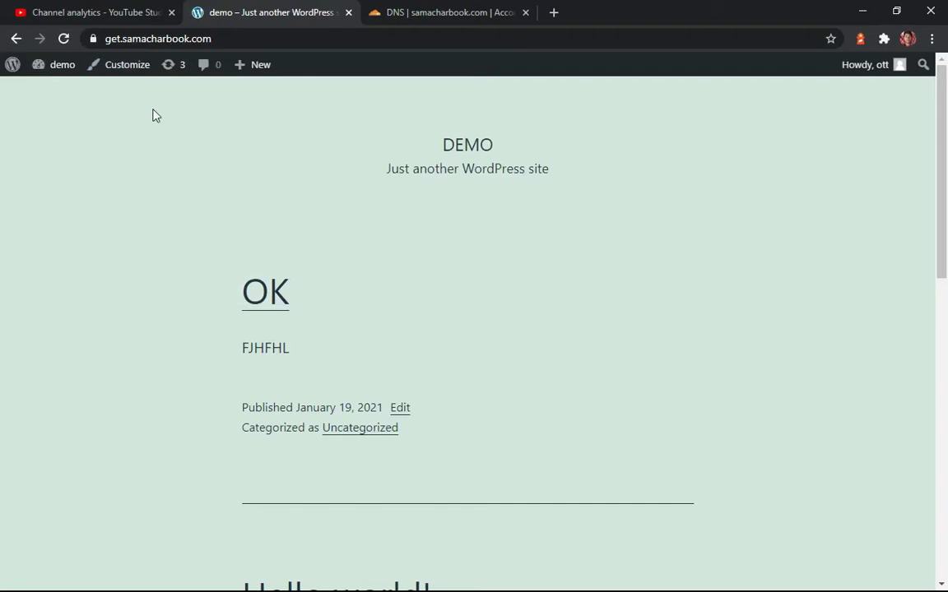
Open the WordPress dashboard at get.samacharbook.com/wp-admin and dismiss the welcome panel
{"action": "left_click", "coordinate": [254, 42]}
{"action": "left_click", "coordinate": [313, 39]}
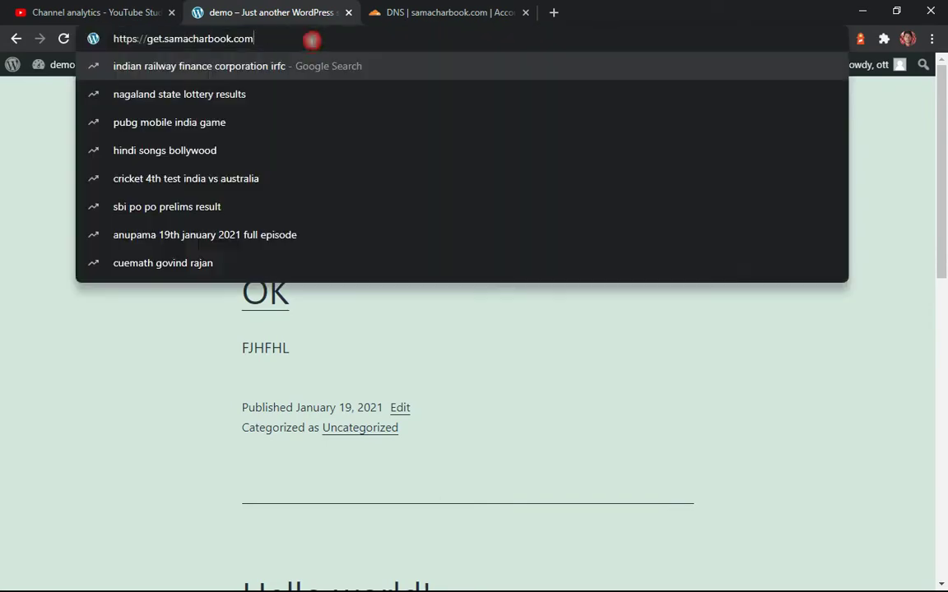
{"action": "type", "text": "/w"}
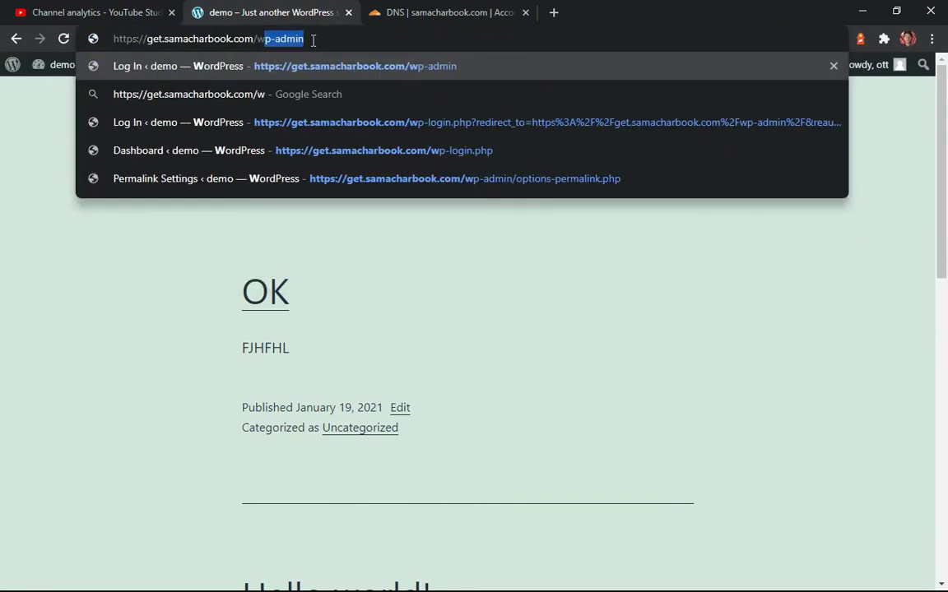
{"action": "key", "text": "Return"}
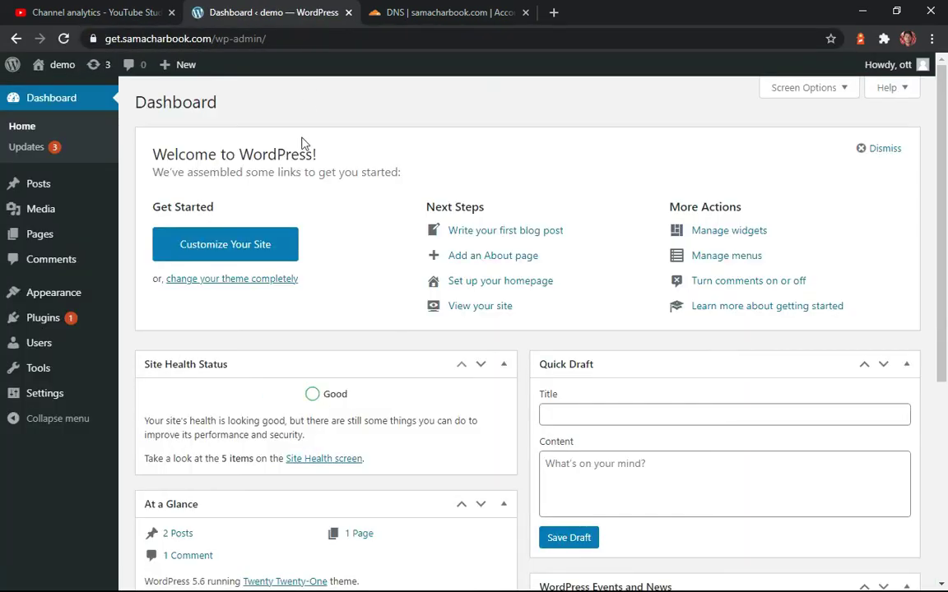
{"action": "left_click", "coordinate": [860, 151]}
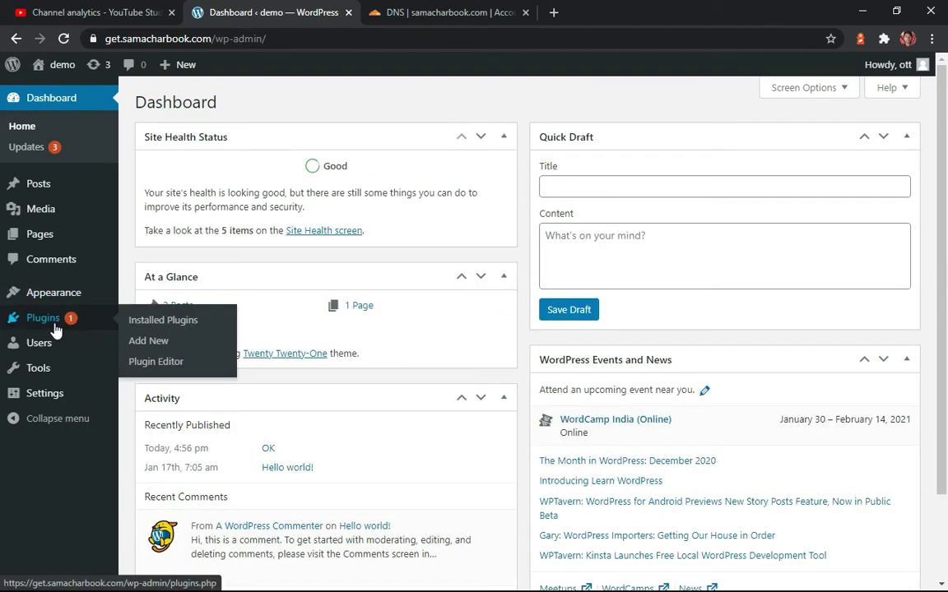
Open the WordPress Permalink settings and examine the introduction and the common URL structures
{"action": "mouse_move", "coordinate": [50, 392]}
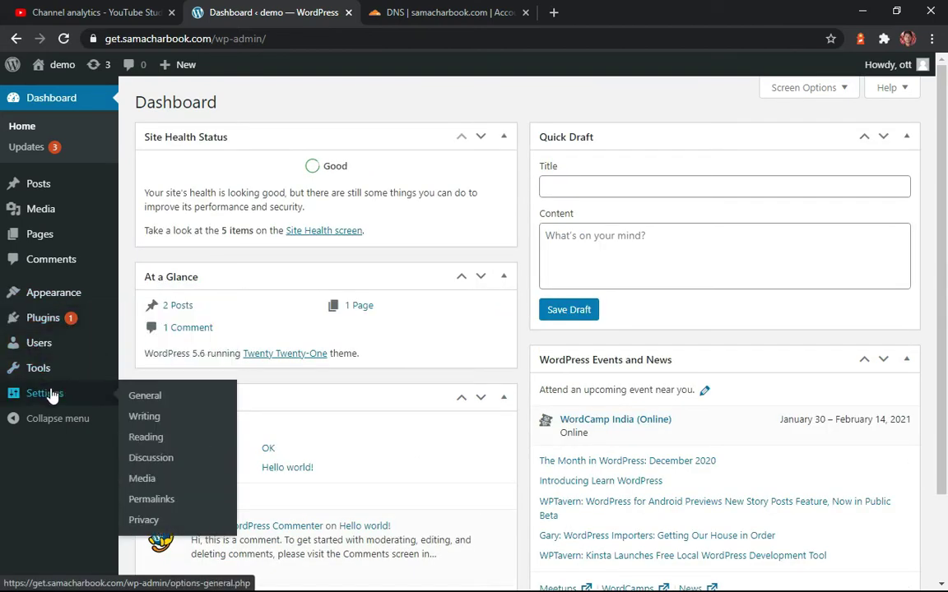
{"action": "left_click", "coordinate": [152, 500]}
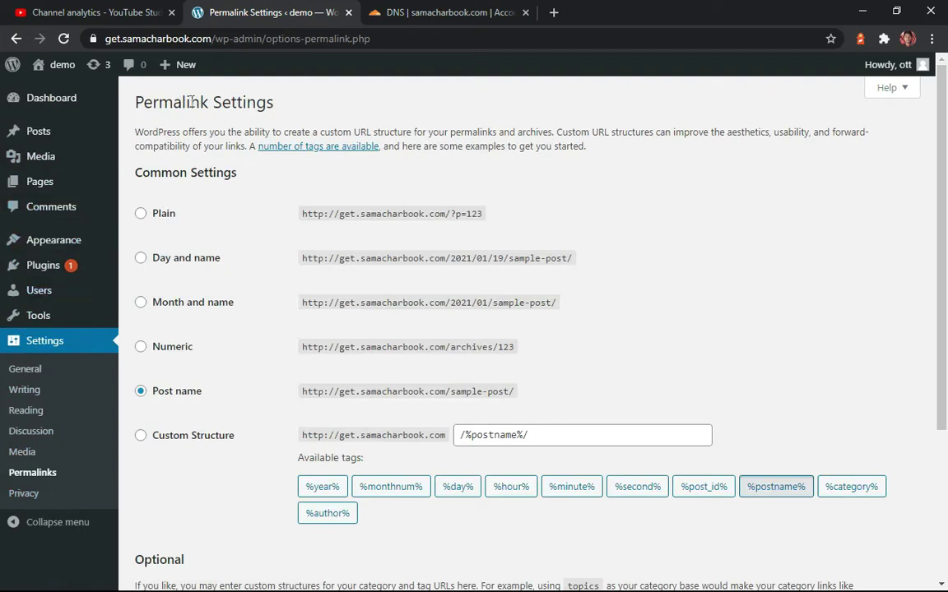
{"action": "mouse_move", "coordinate": [89, 248]}
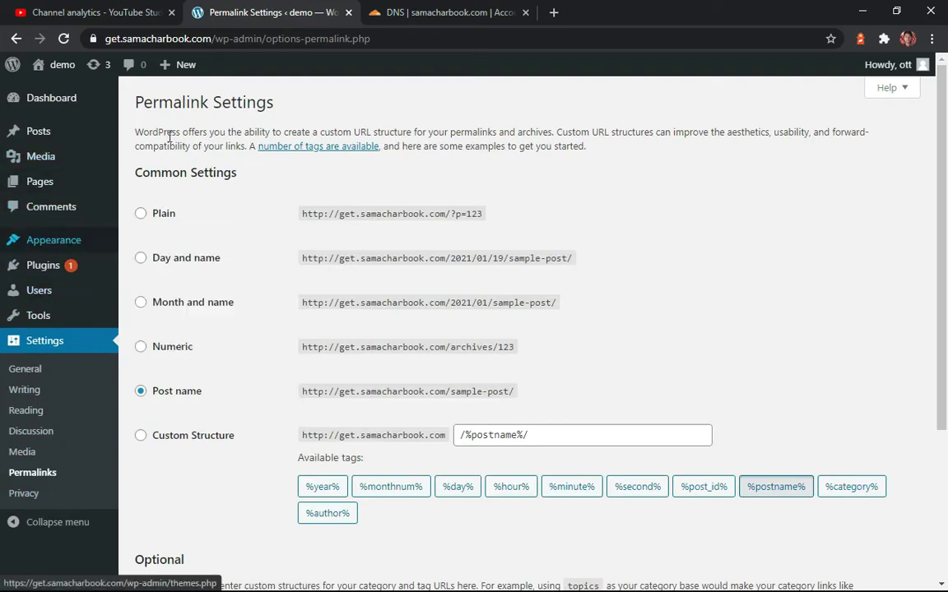
{"action": "left_click_drag", "start_coordinate": [171, 132], "coordinate": [466, 129]}
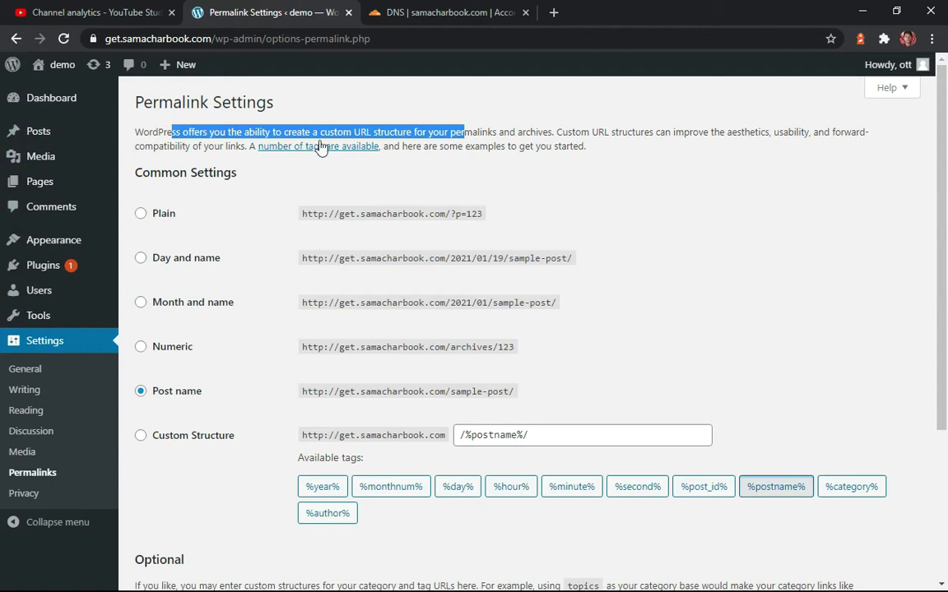
{"action": "left_click", "coordinate": [379, 134]}
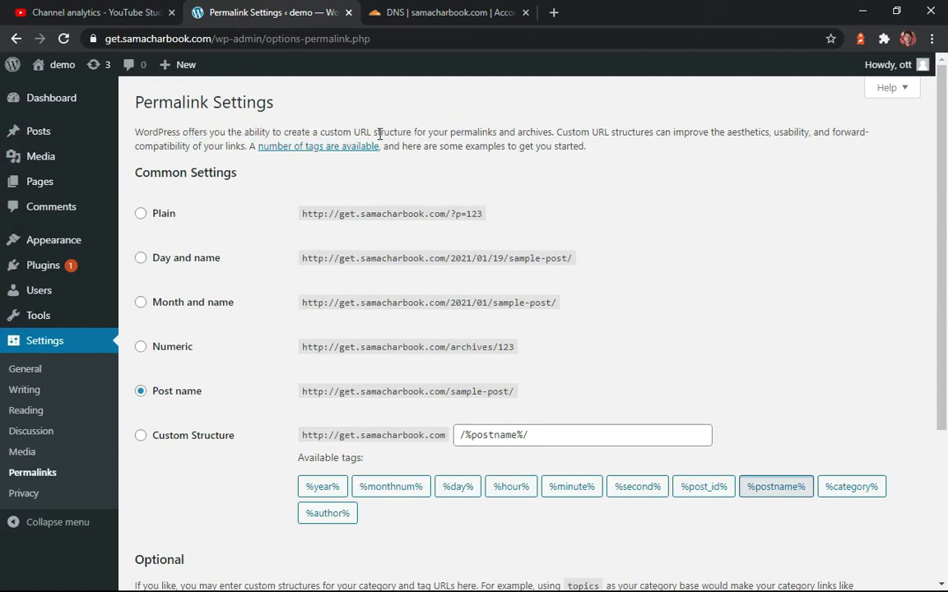
{"action": "scroll", "coordinate": [387, 148], "scroll_direction": "down", "scroll_amount": 2}
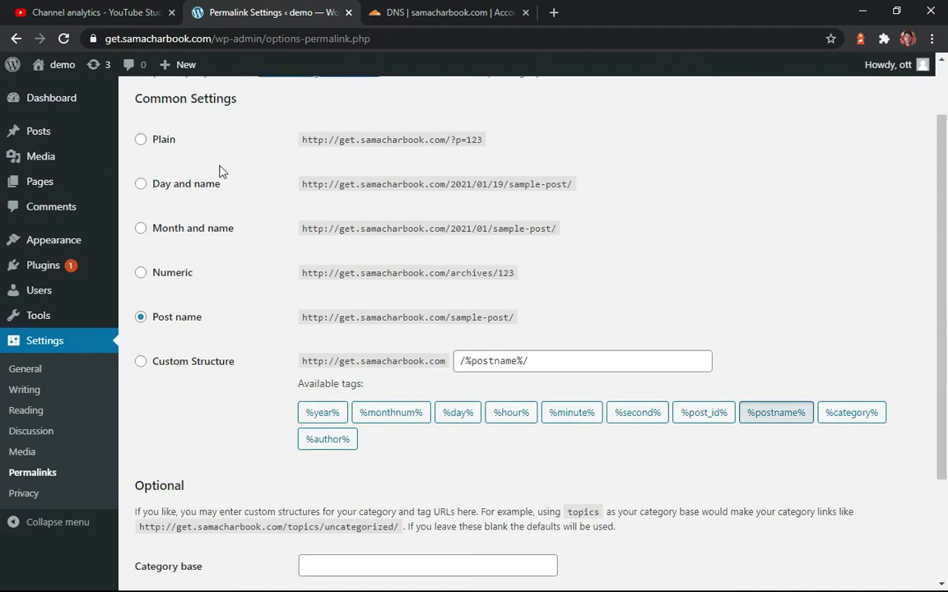
{"action": "scroll", "coordinate": [219, 169], "scroll_direction": "up", "scroll_amount": 2}
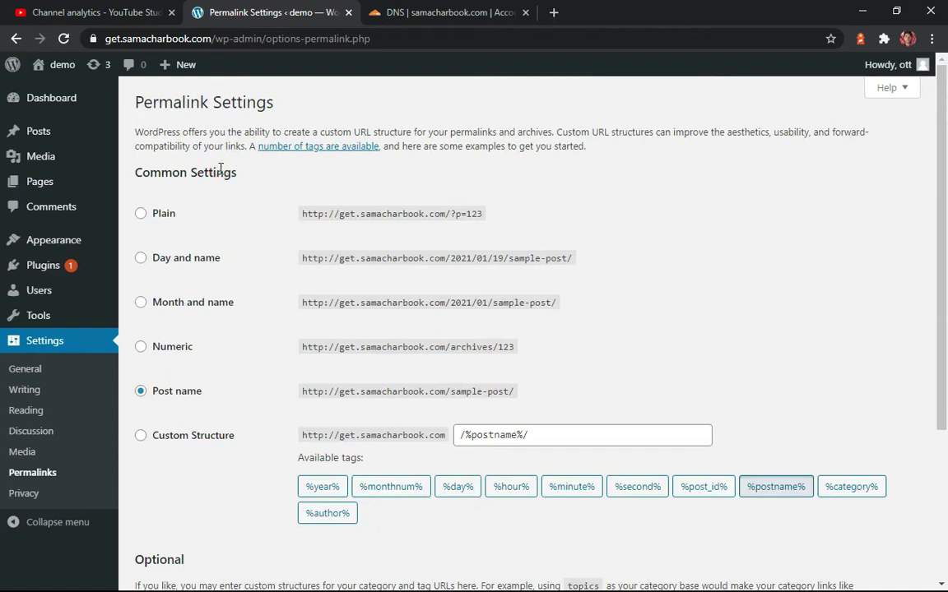
{"action": "scroll", "coordinate": [219, 174], "scroll_direction": "down", "scroll_amount": 1}
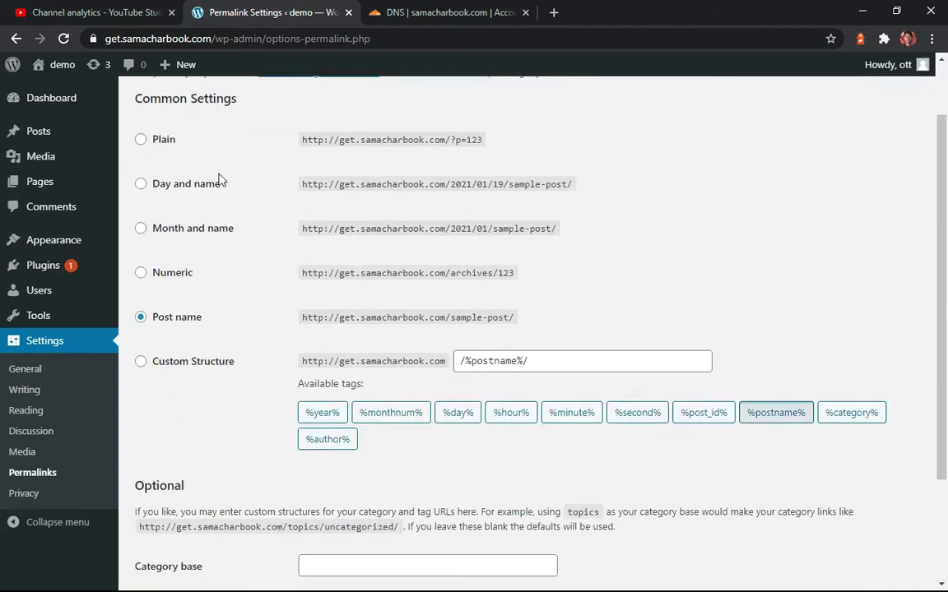
Select Custom Structure for the permalinks, with the %postname% tag giving /%postname%/
{"action": "left_click", "coordinate": [176, 363]}
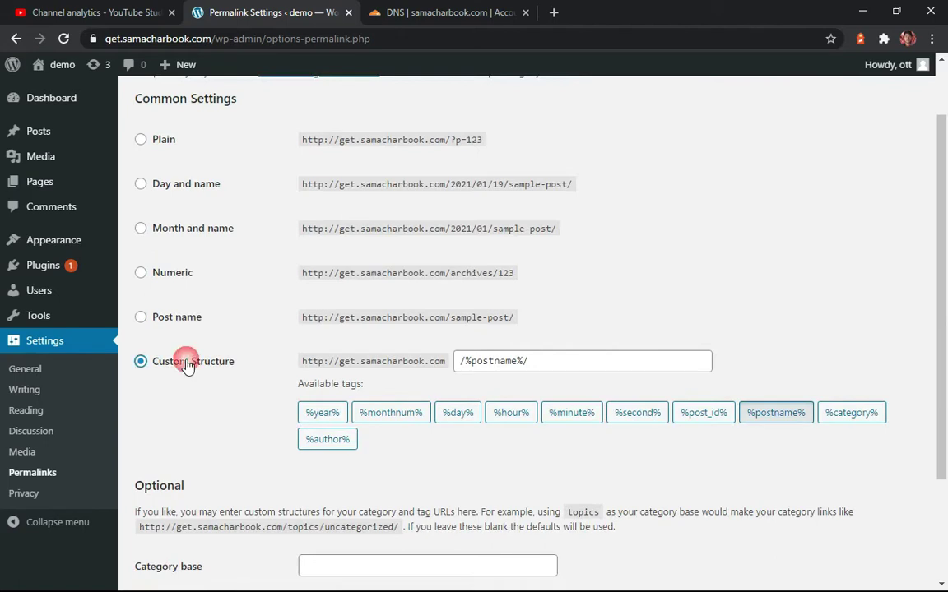
{"action": "scroll", "coordinate": [202, 129], "scroll_direction": "up", "scroll_amount": 1}
{"action": "scroll", "coordinate": [249, 334], "scroll_direction": "down", "scroll_amount": 3}
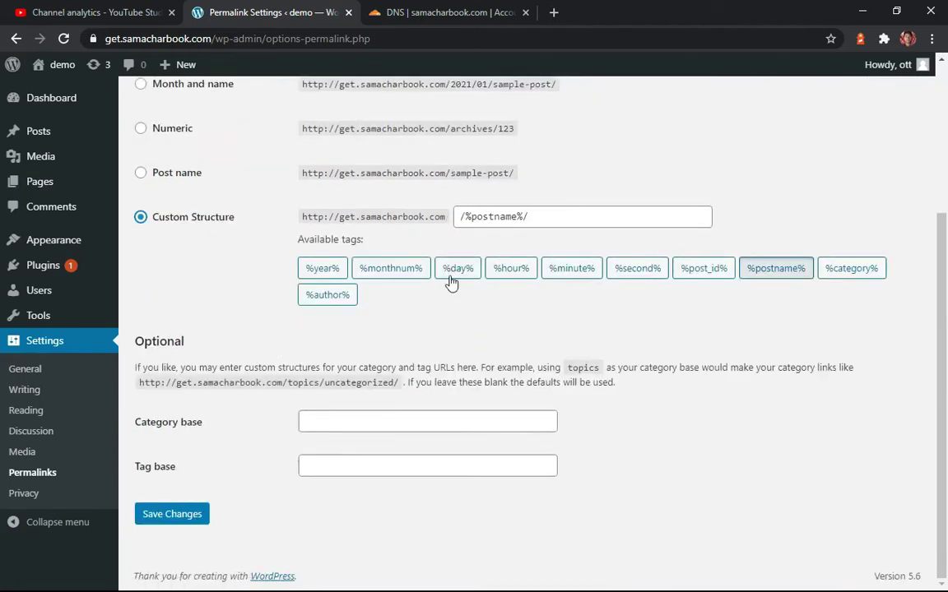
{"action": "left_click", "coordinate": [753, 274]}
{"action": "left_click", "coordinate": [753, 275]}
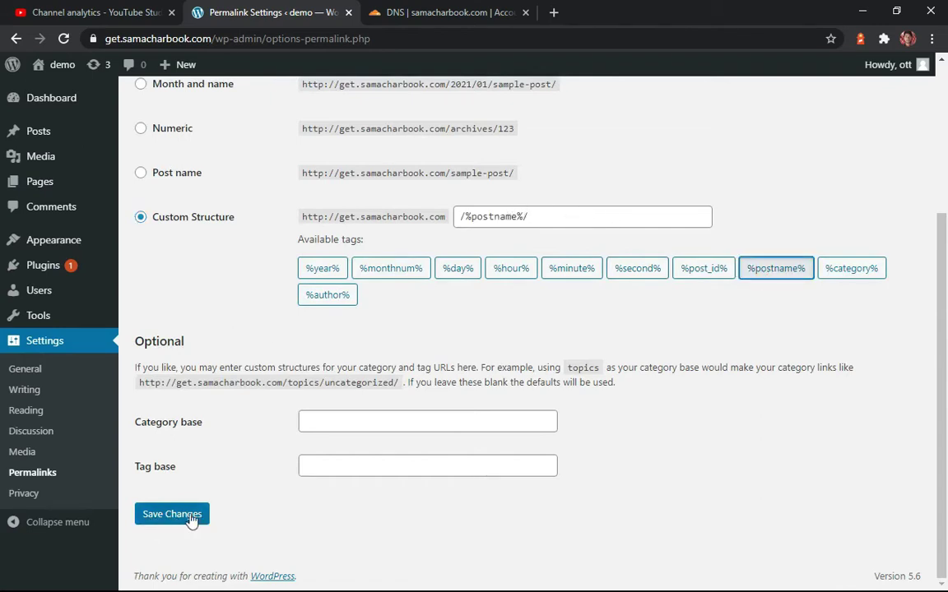
Open the demo site's front page in a new browser tab
{"action": "scroll", "coordinate": [193, 453], "scroll_direction": "up", "scroll_amount": 3}
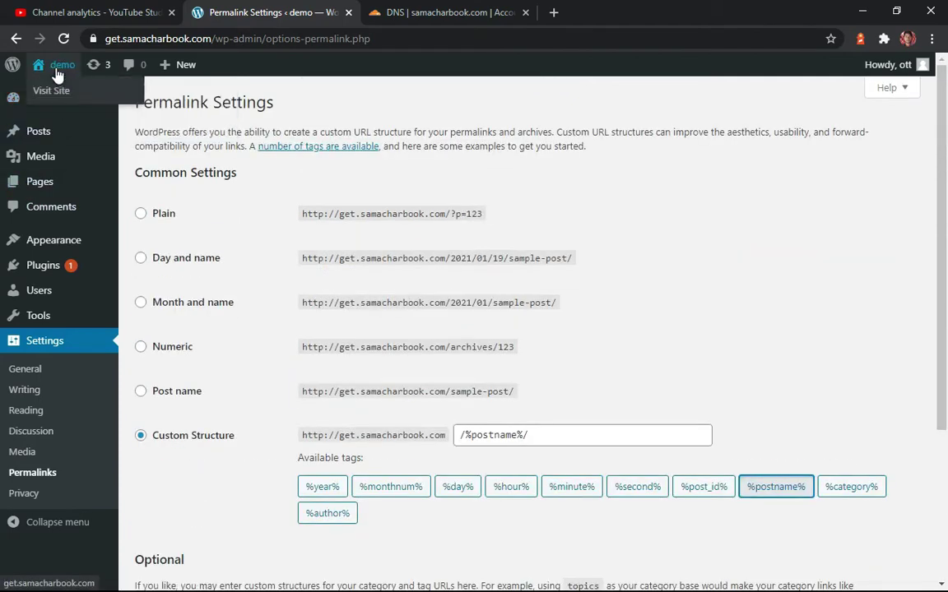
{"action": "right_click", "coordinate": [56, 93]}
{"action": "left_click", "coordinate": [82, 98]}
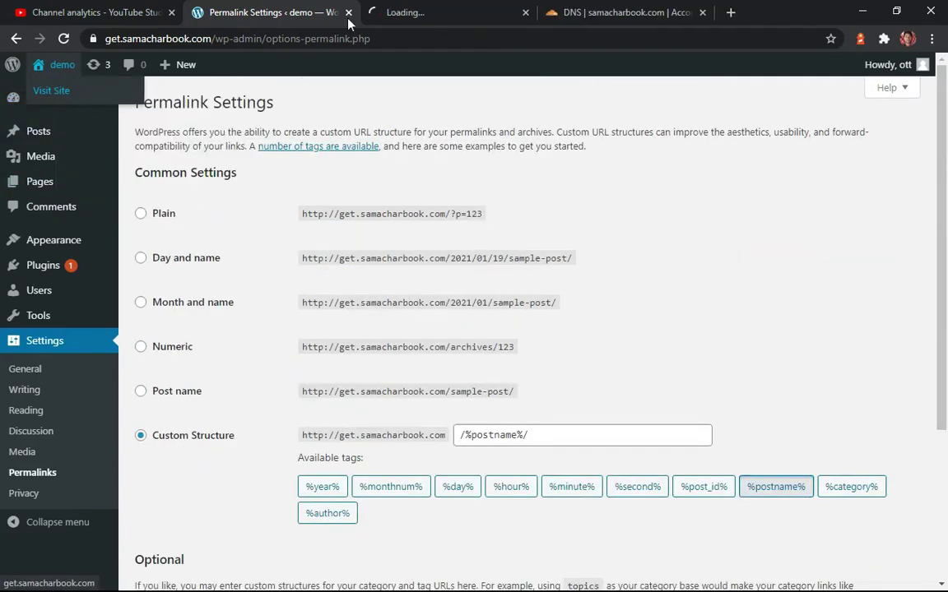
Check the connection security details of the demo site's front page, then reload the Permalink Settings page and view its SSL certificate
{"action": "left_click", "coordinate": [372, 9]}
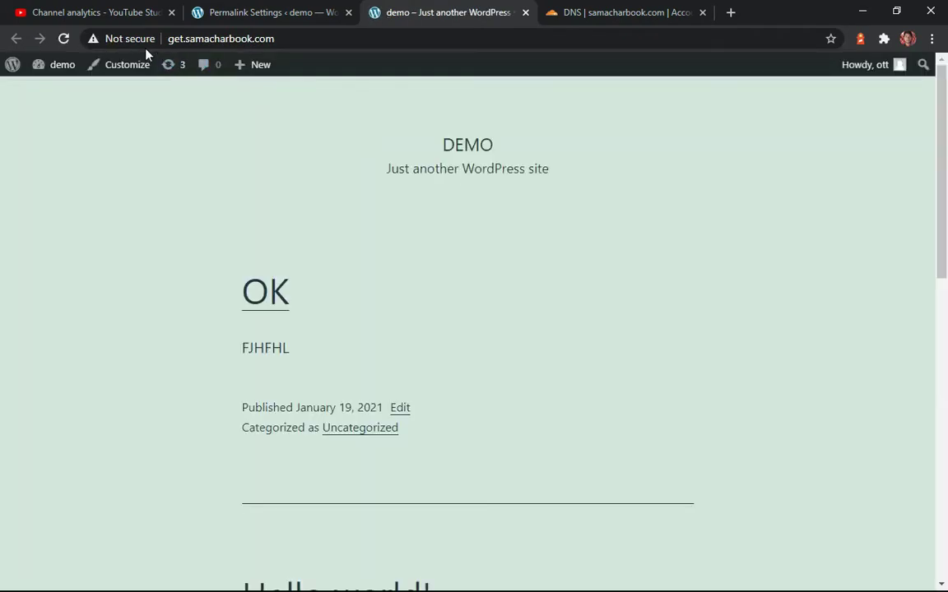
{"action": "left_click", "coordinate": [124, 41]}
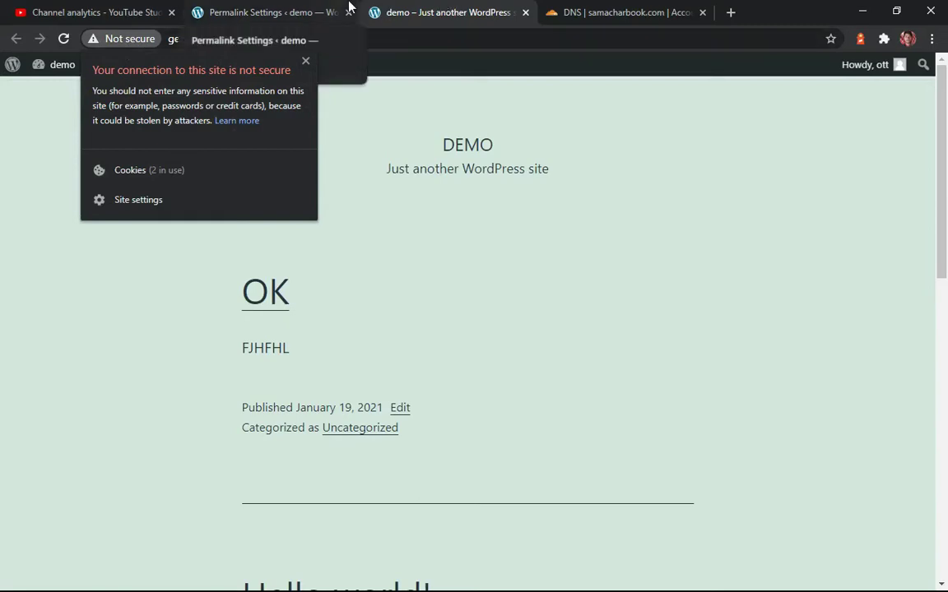
{"action": "left_click", "coordinate": [287, 12]}
{"action": "right_click", "coordinate": [296, 99]}
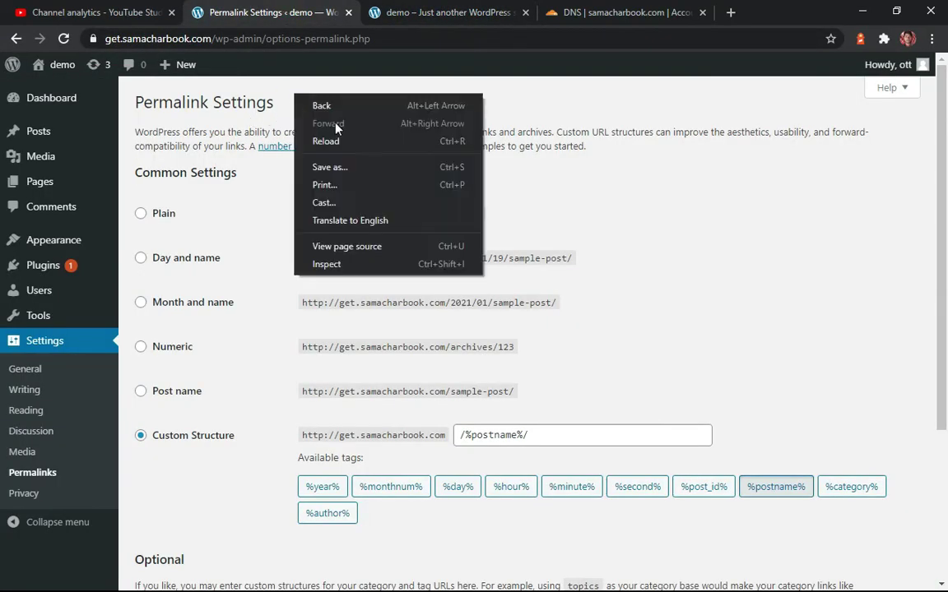
{"action": "left_click", "coordinate": [333, 136]}
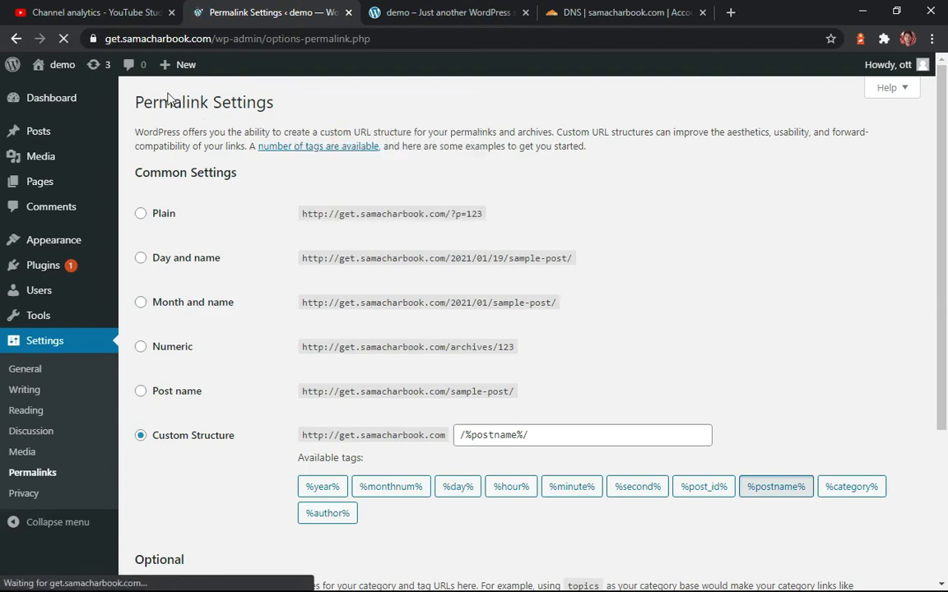
{"action": "left_click", "coordinate": [93, 39]}
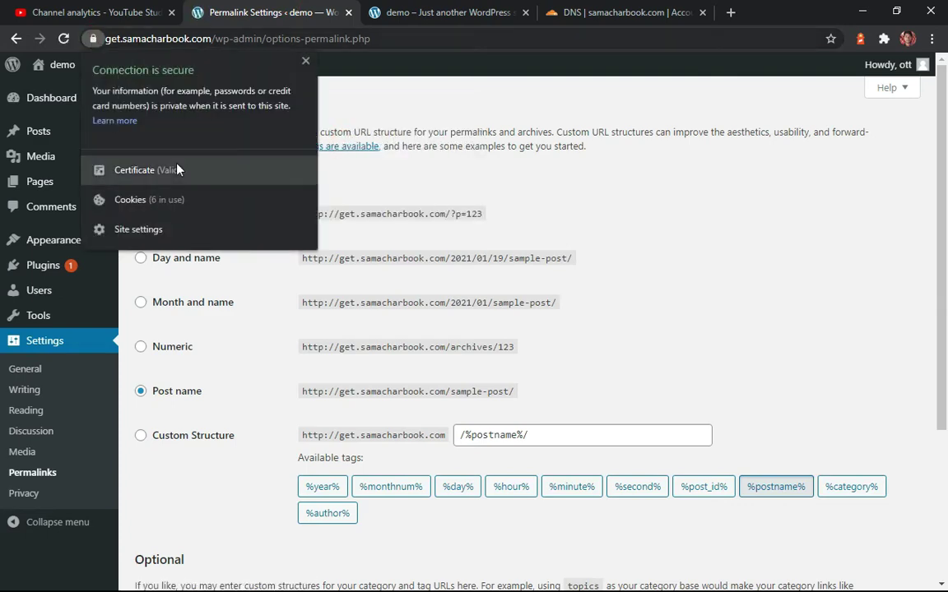
{"action": "left_click", "coordinate": [168, 175]}
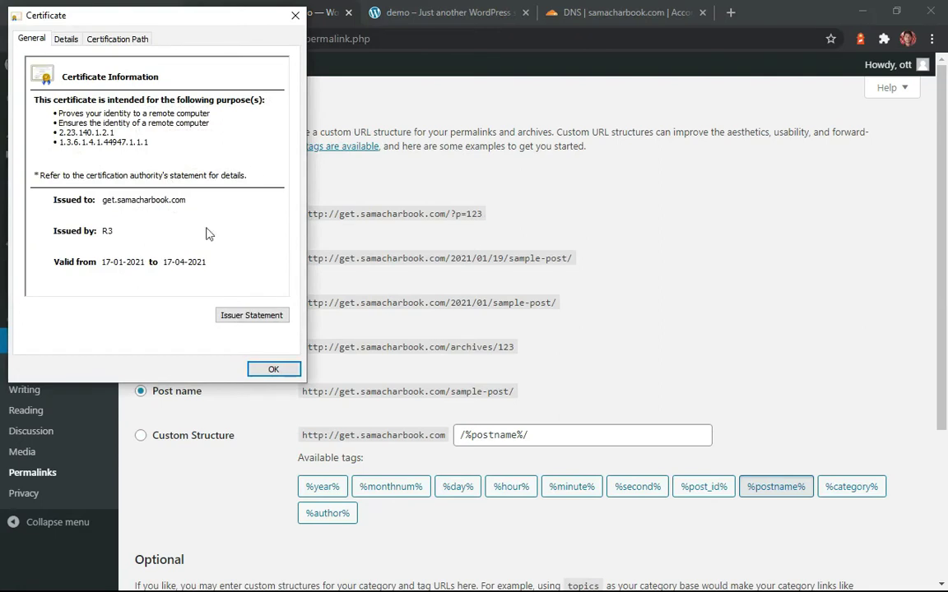
{"action": "left_click", "coordinate": [295, 15]}
Return to the demo site's front page, look through it and open the post titled OK
{"action": "left_click", "coordinate": [464, 12]}
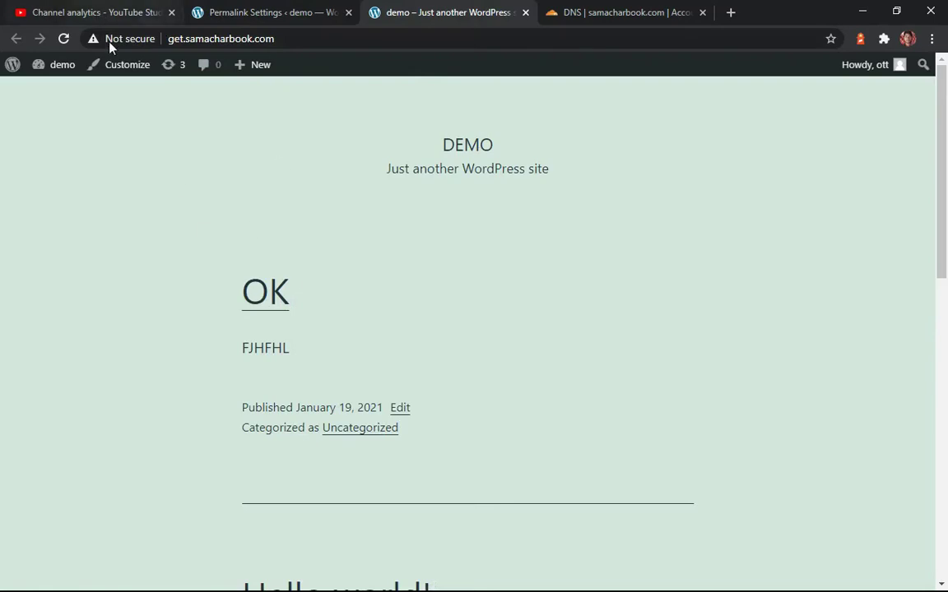
{"action": "scroll", "coordinate": [286, 241], "scroll_direction": "down", "scroll_amount": 5}
{"action": "scroll", "coordinate": [286, 244], "scroll_direction": "up", "scroll_amount": 5}
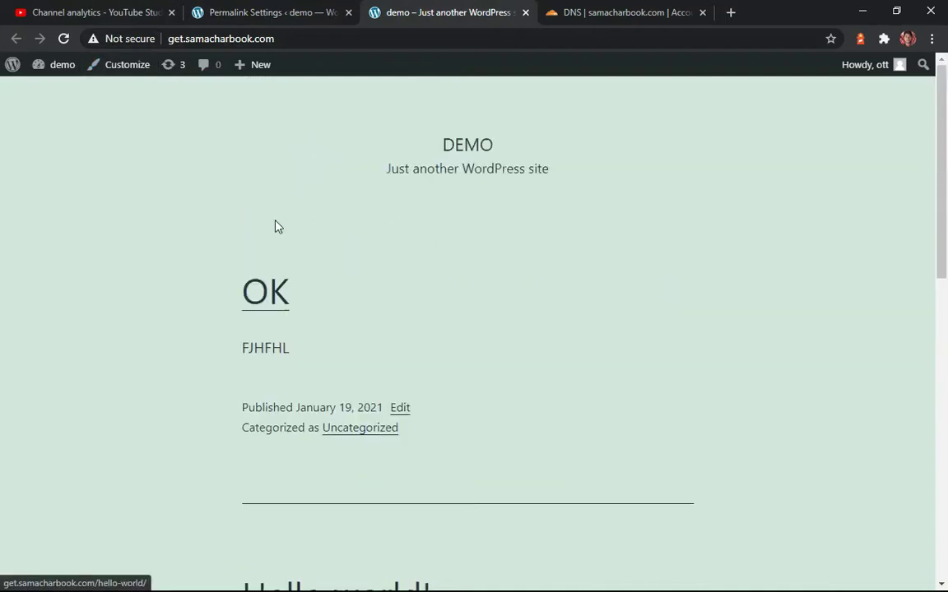
{"action": "left_click", "coordinate": [264, 294]}
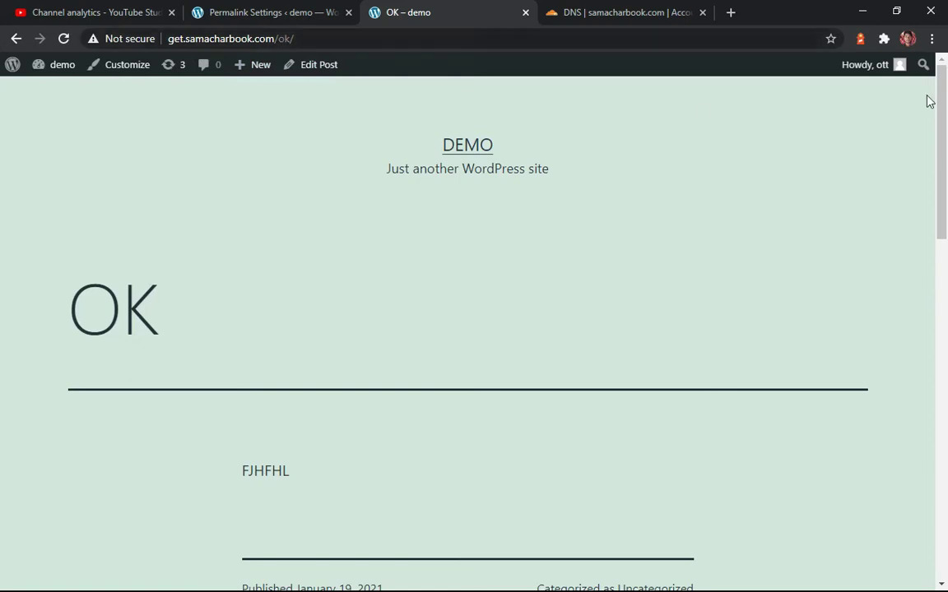
Search the demo site for "hfjh" and look through the search results page
{"action": "left_click", "coordinate": [922, 64]}
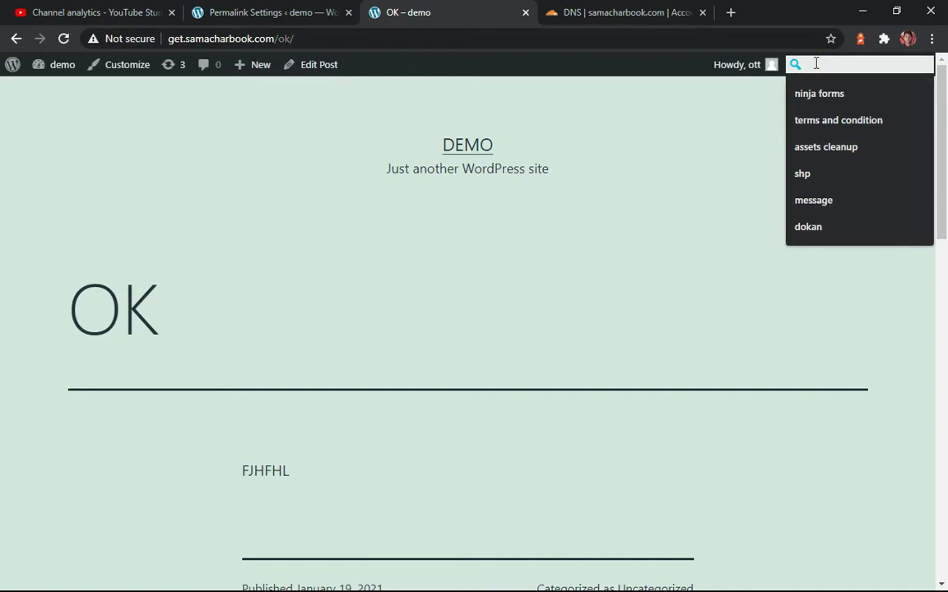
{"action": "type", "text": "hfjh"}
{"action": "key", "text": "Return"}
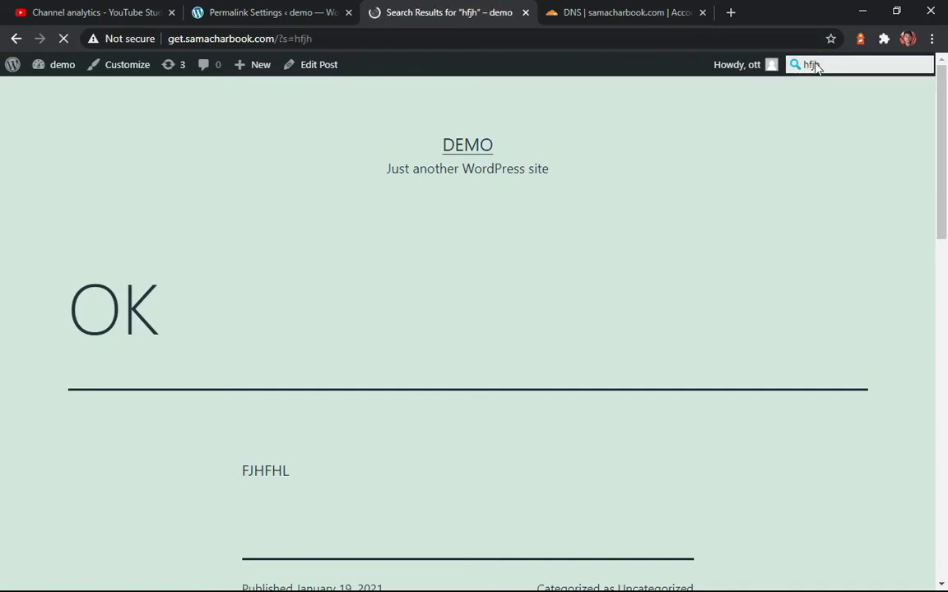
{"action": "scroll", "coordinate": [444, 214], "scroll_direction": "down", "scroll_amount": 3}
{"action": "scroll", "coordinate": [442, 214], "scroll_direction": "down", "scroll_amount": 2}
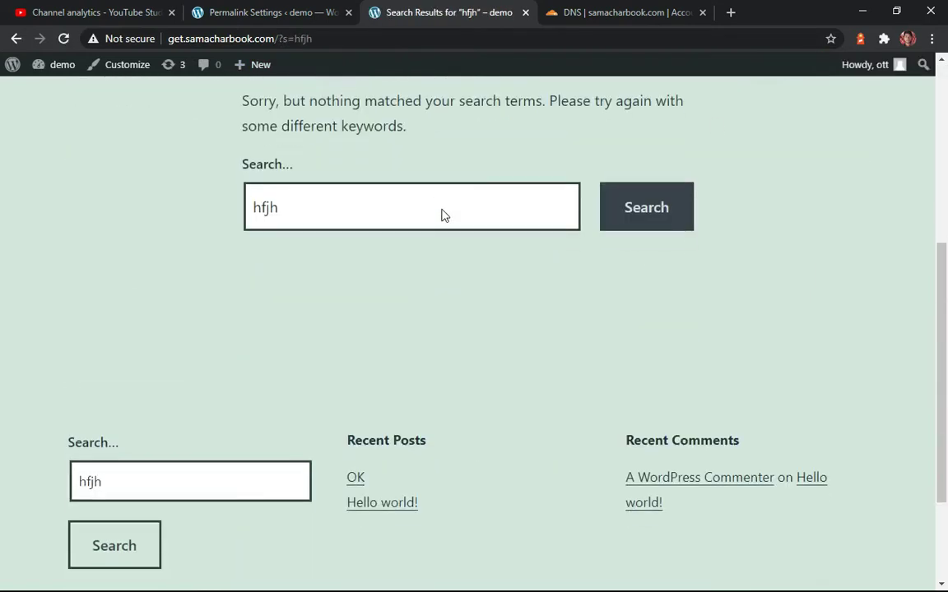
{"action": "scroll", "coordinate": [441, 214], "scroll_direction": "up", "scroll_amount": 5}
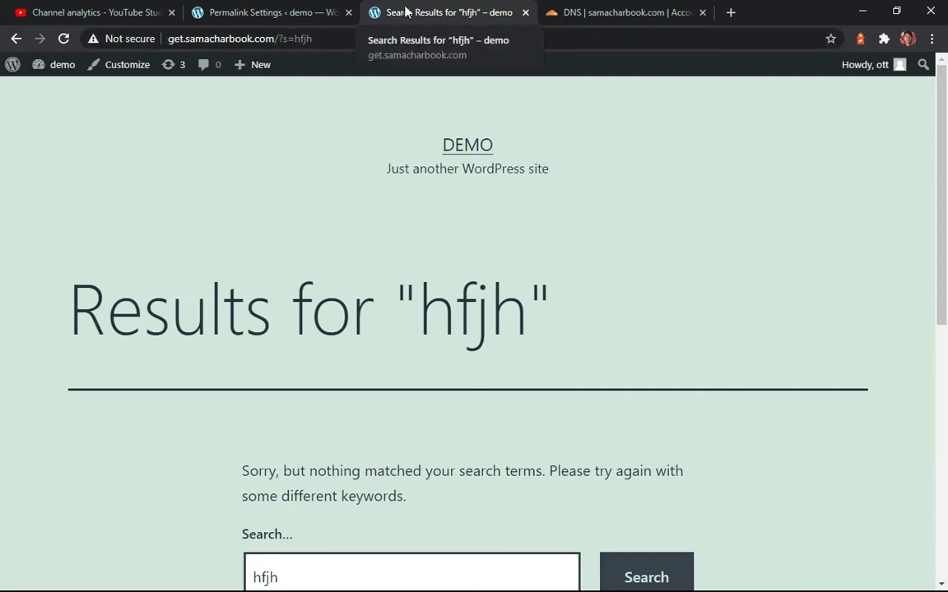
Try to open the CyberPanel hosting panel at get.samacharbook.com:8090
{"action": "left_click_drag", "start_coordinate": [280, 40], "coordinate": [371, 43]}
{"action": "key", "text": "BackSpace"}
{"action": "key", "text": "BackSpace"}
{"action": "type", "text": ":"}
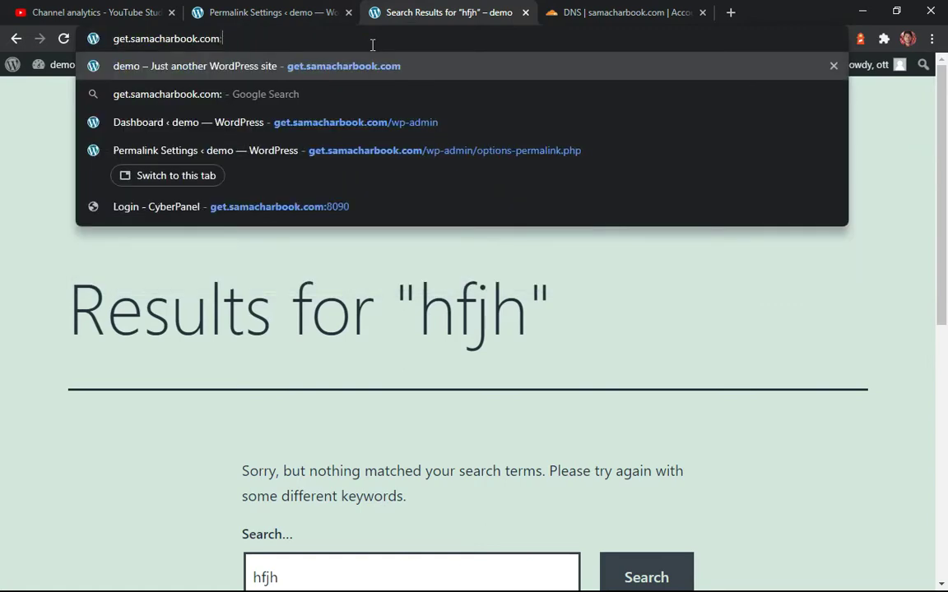
{"action": "type", "text": "8090"}
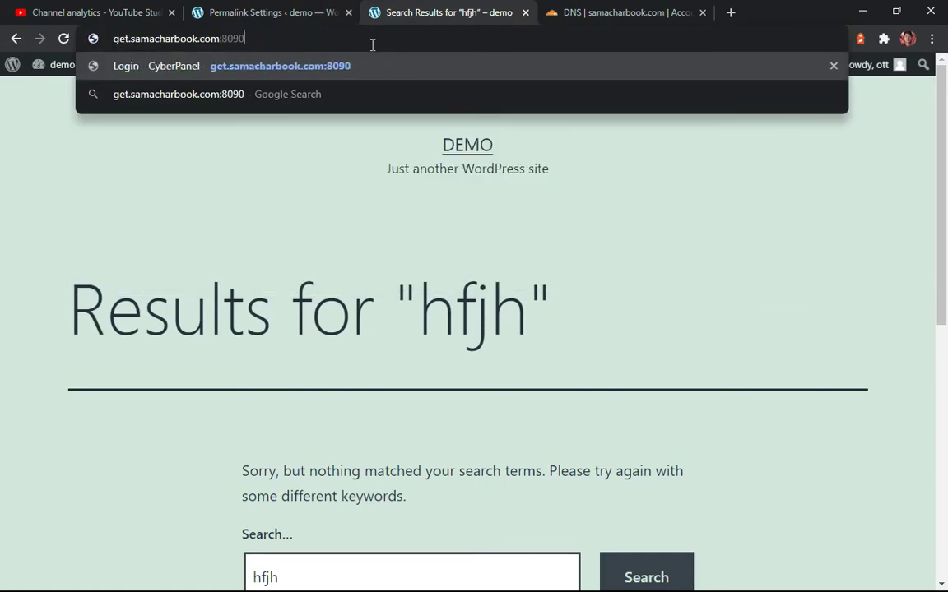
{"action": "key", "text": "Return"}
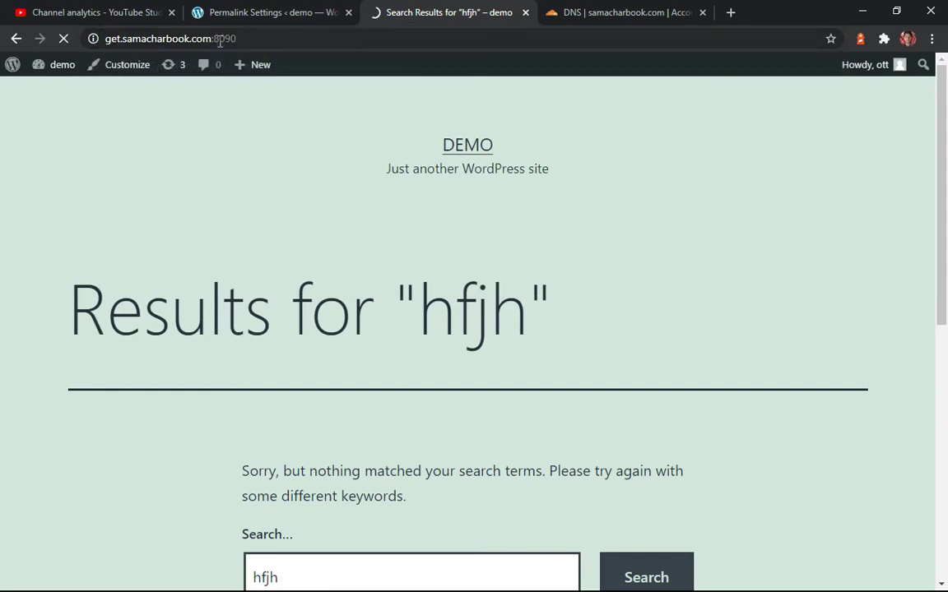
{"action": "double_click", "coordinate": [220, 39]}
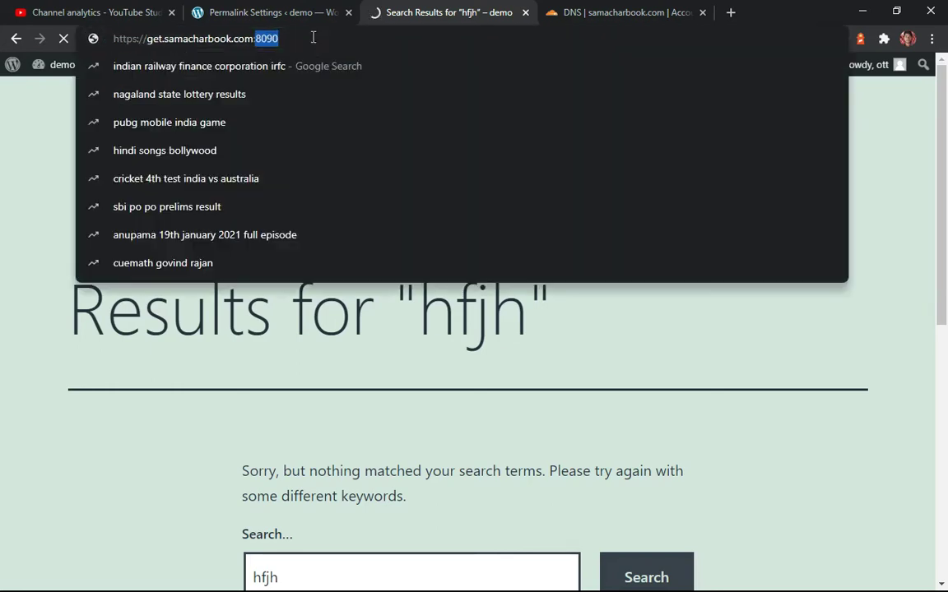
{"action": "left_click", "coordinate": [393, 121]}
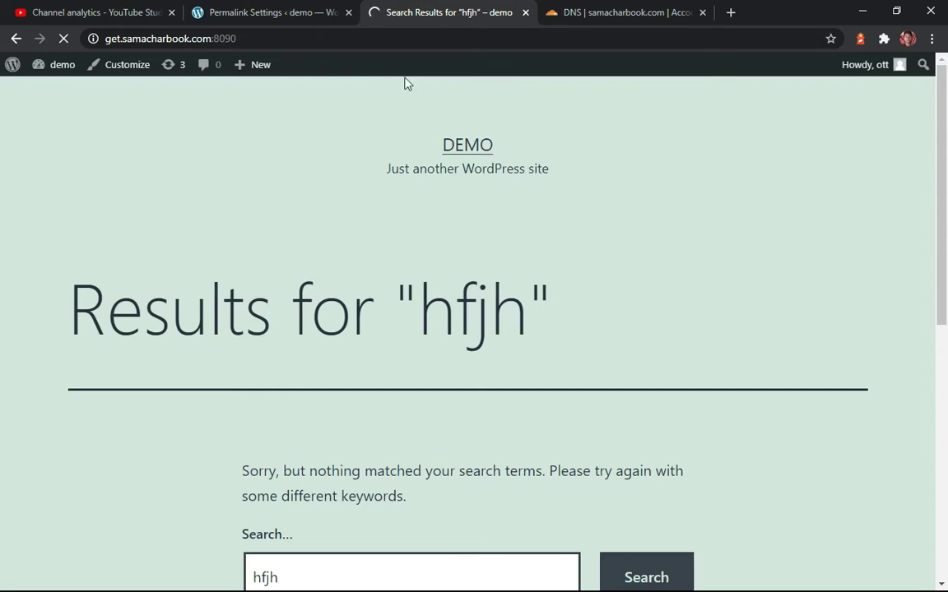
Open the CyberPanel hosting panel through the server's IP address at 147.139.1.94:8090
{"action": "left_click", "coordinate": [376, 37]}
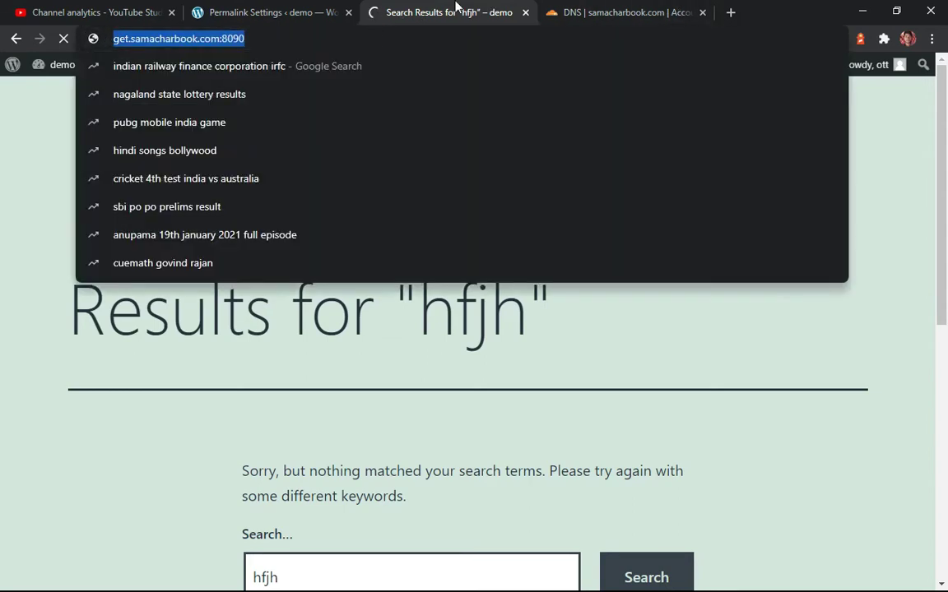
{"action": "type", "text": "13"}
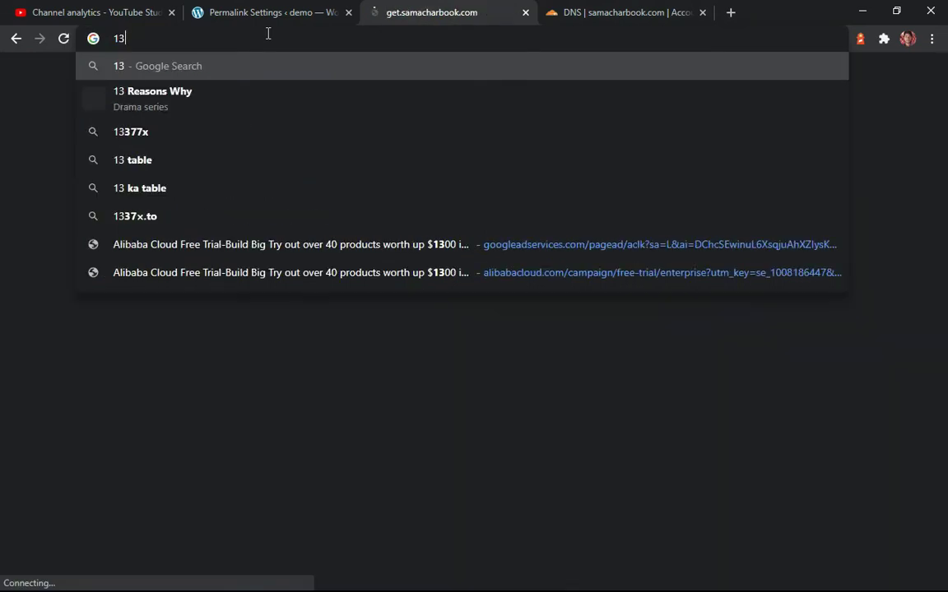
{"action": "key", "text": "BackSpace"}
{"action": "key", "text": "BackSpace"}
{"action": "type", "text": "14"}
{"action": "key", "text": "Return"}
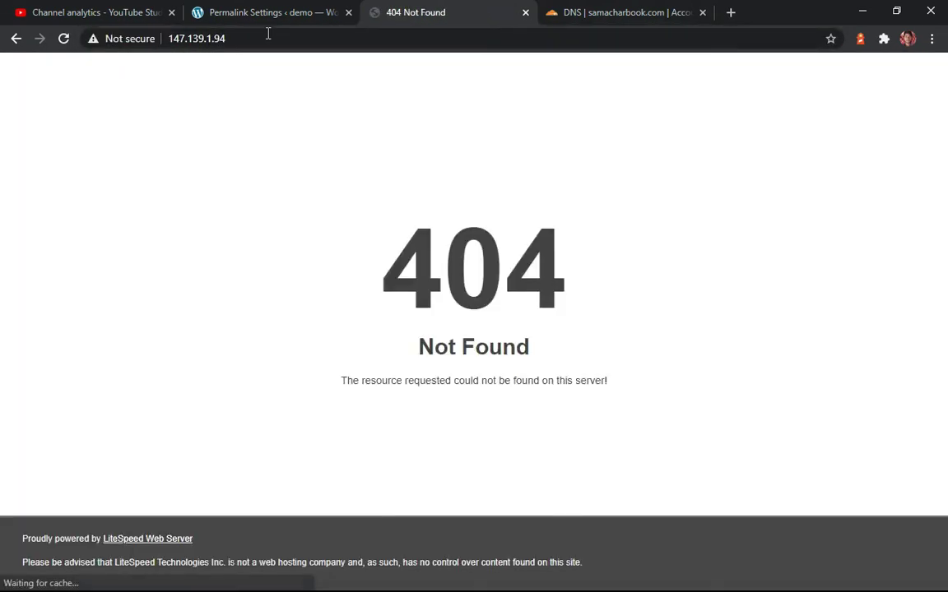
{"action": "left_click", "coordinate": [266, 33]}
{"action": "left_click", "coordinate": [302, 35]}
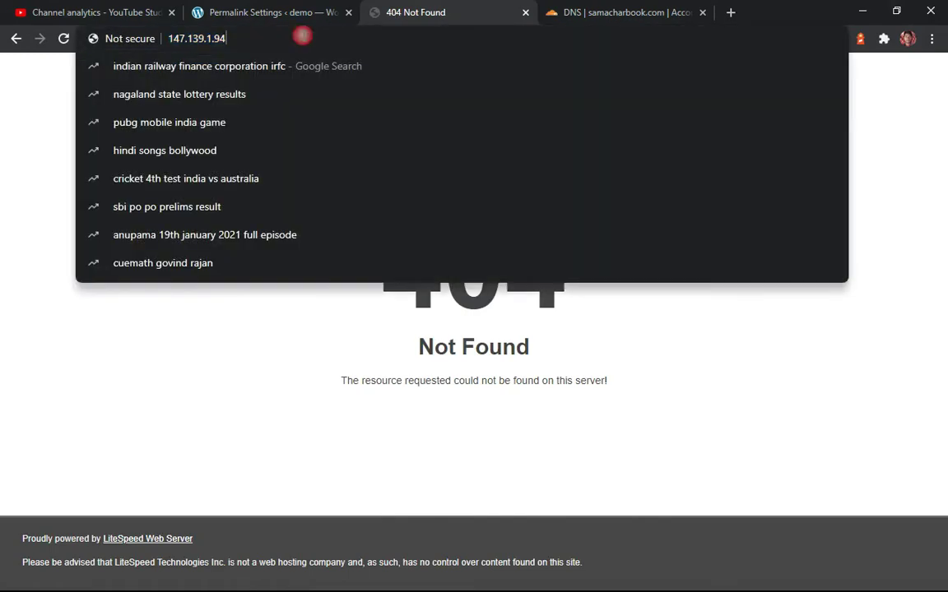
{"action": "type", "text": ":"}
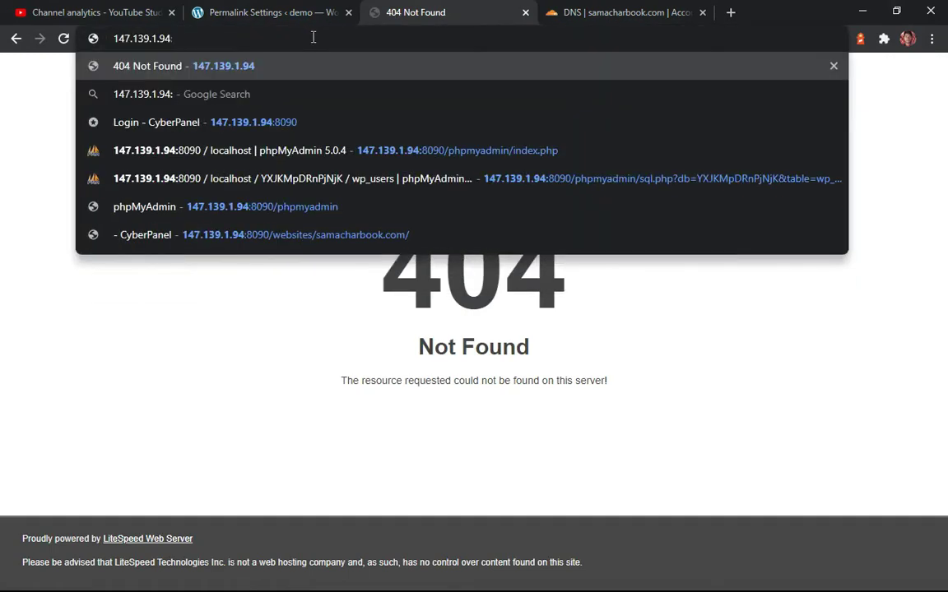
{"action": "type", "text": "8090"}
{"action": "key", "text": "Return"}
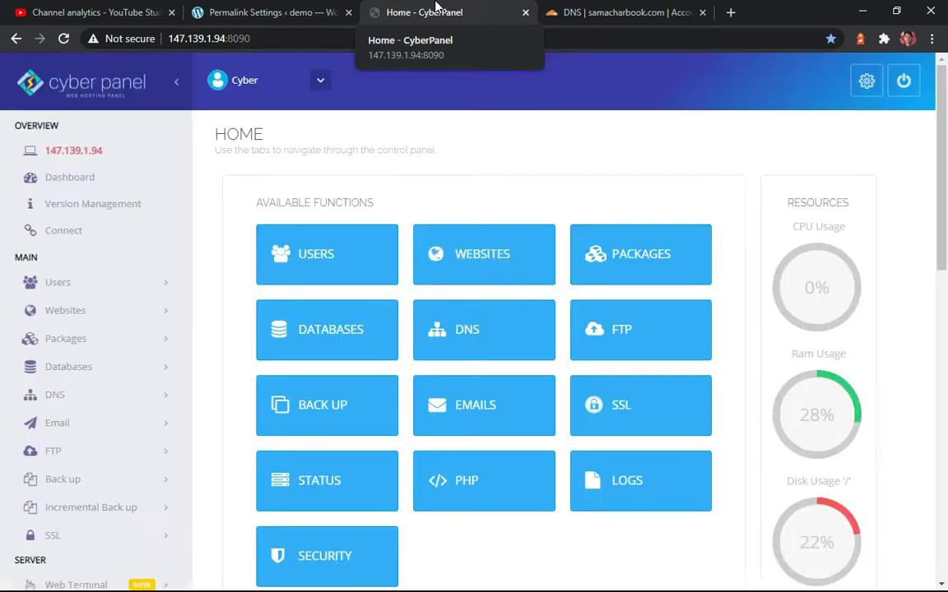
List the websites hosted in CyberPanel and open the management page of get.samacharbook.com
{"action": "left_click", "coordinate": [438, 244]}
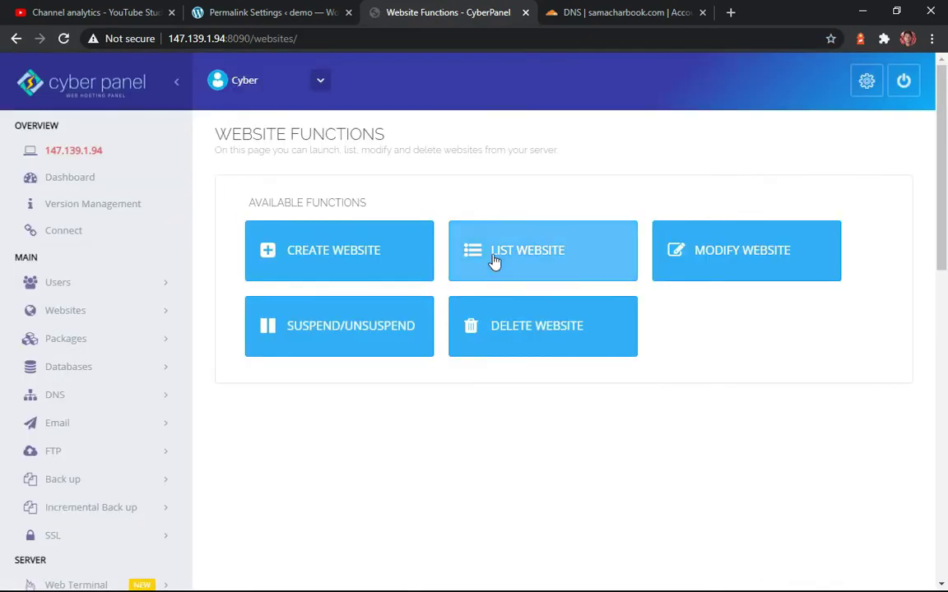
{"action": "left_click", "coordinate": [494, 261]}
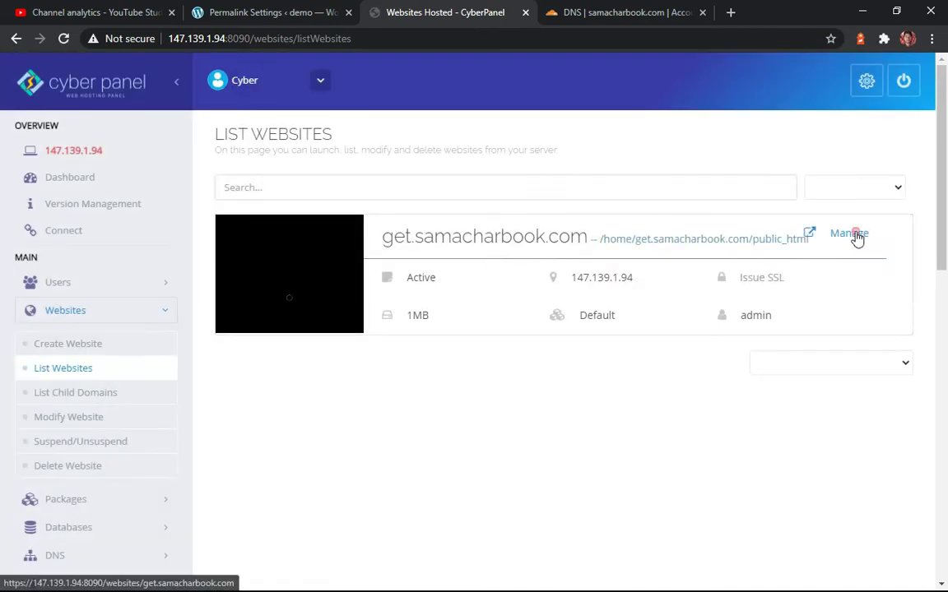
{"action": "left_click", "coordinate": [855, 238]}
Open the Rewrite Rules of get.samacharbook.com and enlarge the editor to fit the whole WordPress rule block
{"action": "scroll", "coordinate": [778, 271], "scroll_direction": "down", "scroll_amount": 5}
{"action": "scroll", "coordinate": [778, 270], "scroll_direction": "down", "scroll_amount": 3}
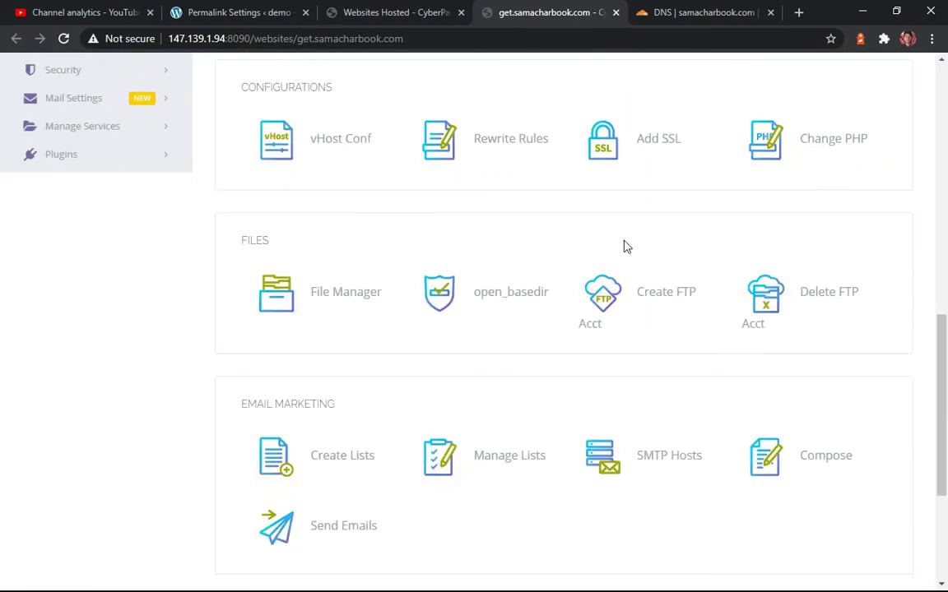
{"action": "left_click", "coordinate": [518, 147]}
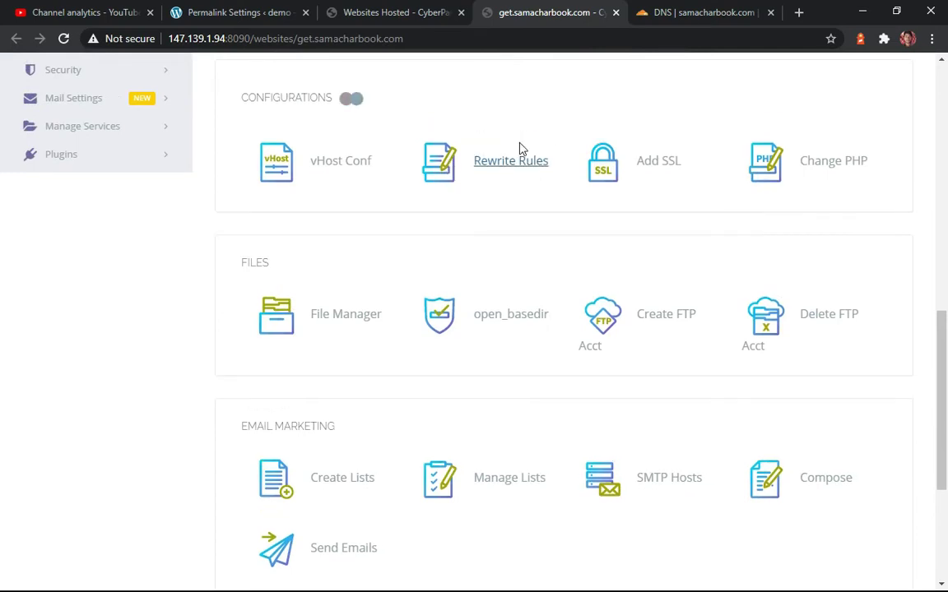
{"action": "scroll", "coordinate": [484, 281], "scroll_direction": "down", "scroll_amount": 1}
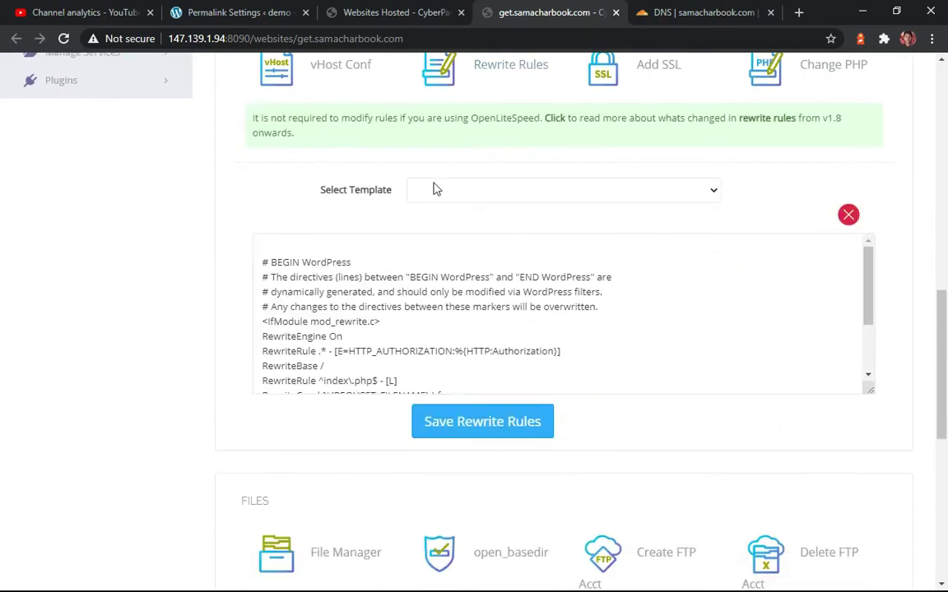
{"action": "left_click", "coordinate": [433, 186]}
{"action": "left_click", "coordinate": [434, 192]}
{"action": "left_click_drag", "start_coordinate": [867, 388], "coordinate": [861, 489]}
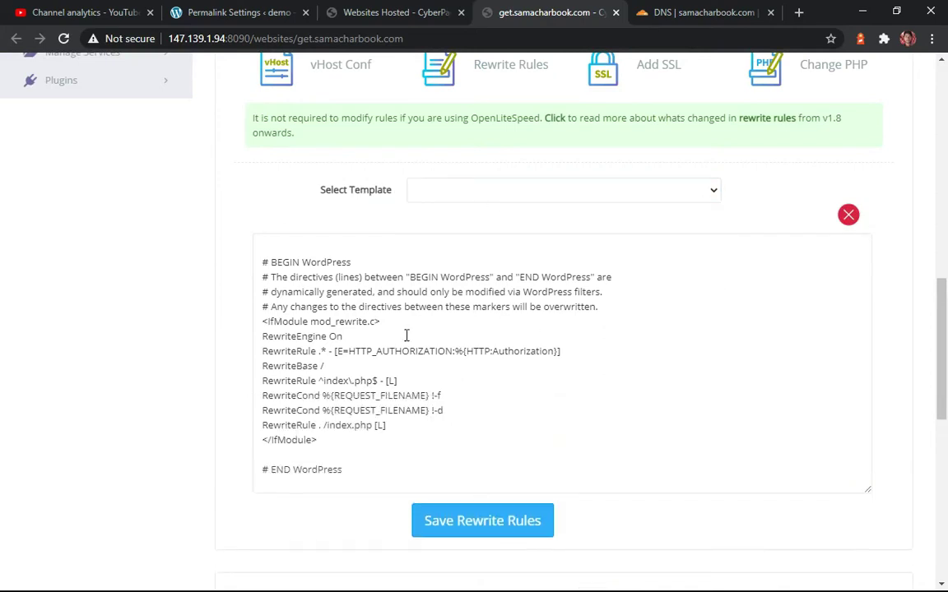
{"action": "scroll", "coordinate": [382, 294], "scroll_direction": "down", "scroll_amount": 1}
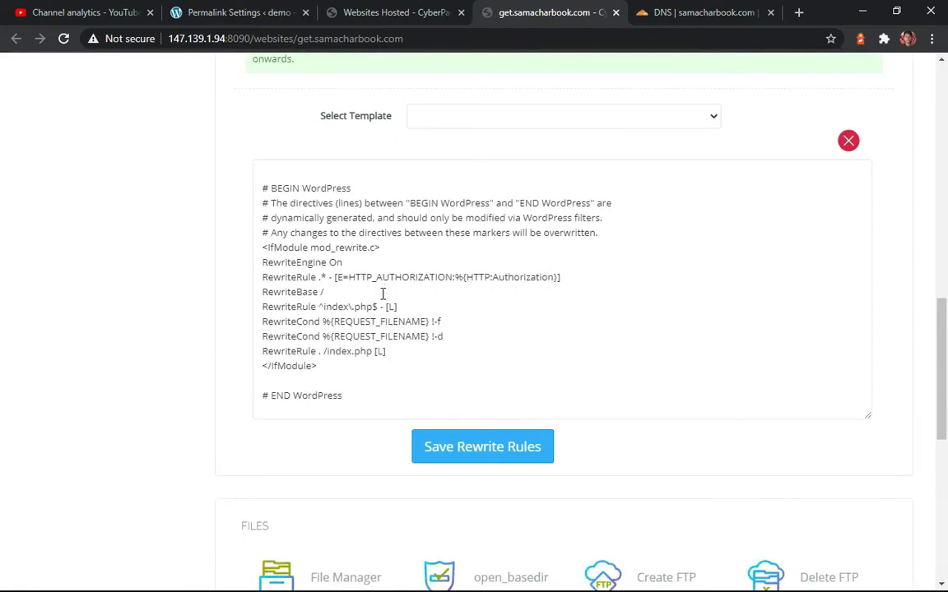
{"action": "scroll", "coordinate": [383, 294], "scroll_direction": "up", "scroll_amount": 1}
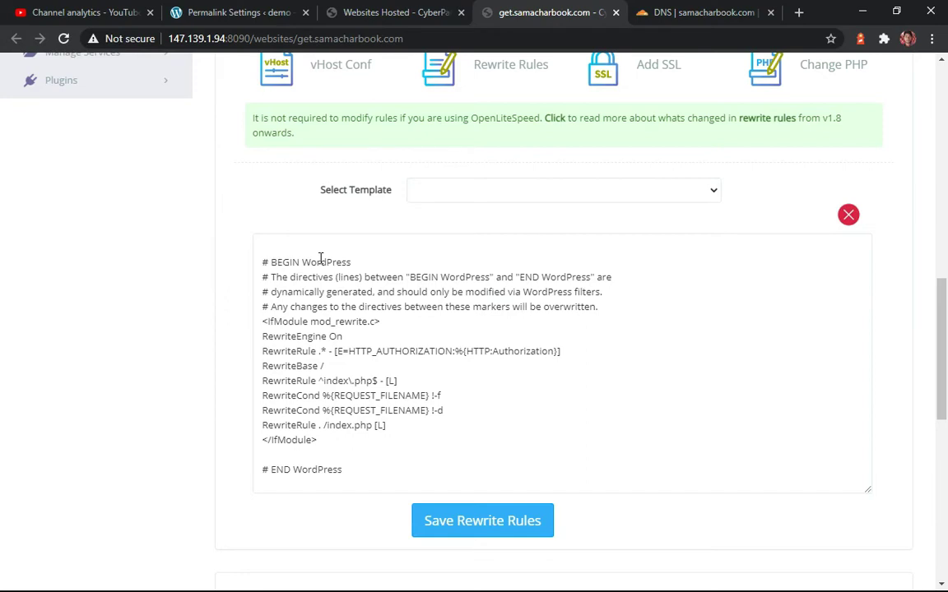
Add the Force NON-WWW -> WWW template to the rewrite rules and select its generated lines from RewriteEngine On to the RewriteRule
{"action": "left_click", "coordinate": [436, 197]}
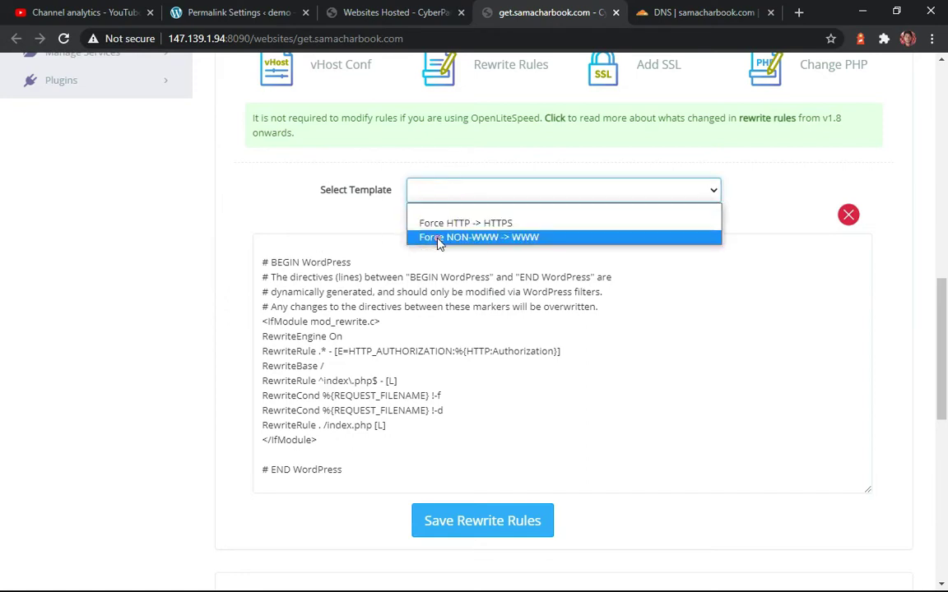
{"action": "left_click", "coordinate": [439, 238]}
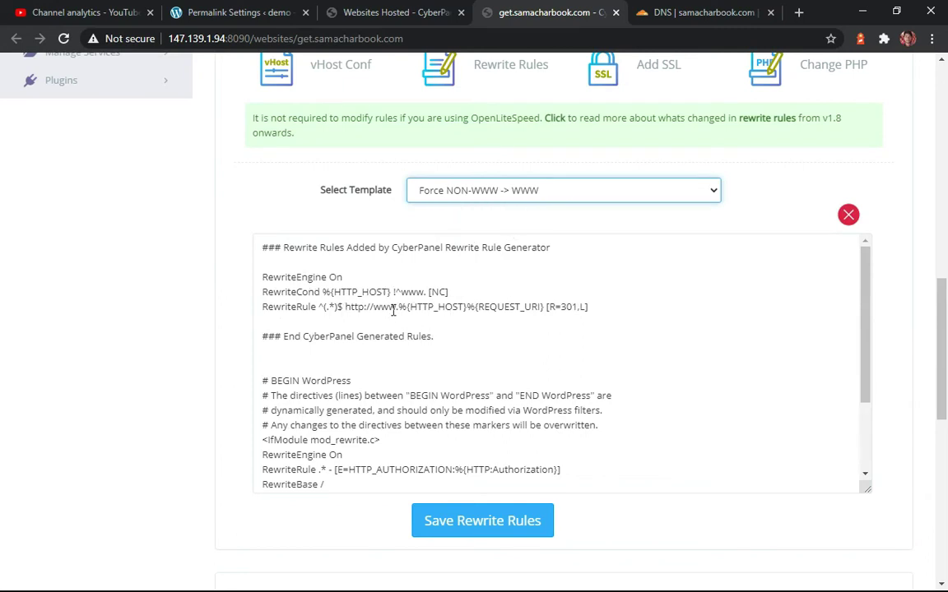
{"action": "left_click_drag", "start_coordinate": [589, 308], "coordinate": [263, 278]}
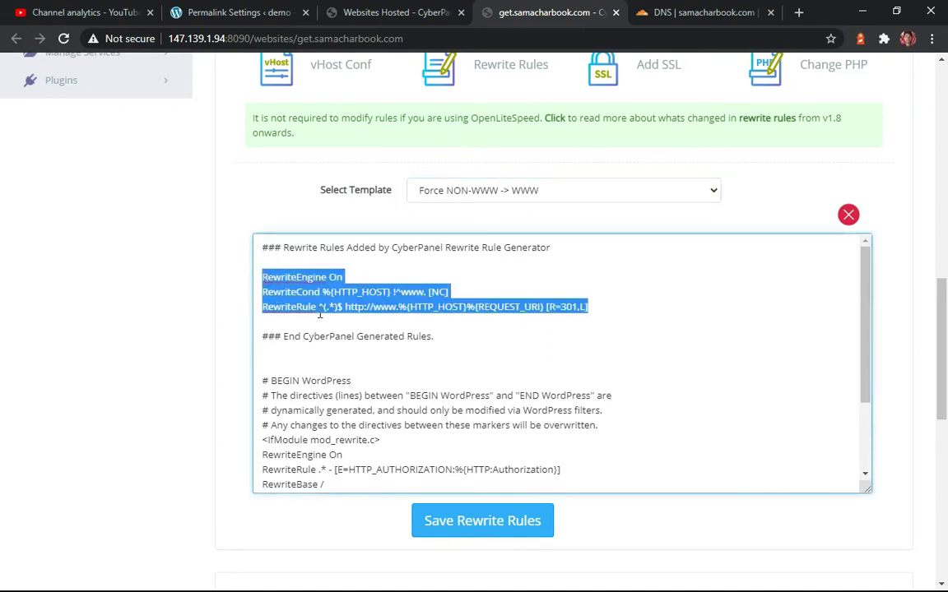
Review the rewrite template options and select the whole CyberPanel-generated block from its opening comment to its end comment
{"action": "scroll", "coordinate": [339, 319], "scroll_direction": "down", "scroll_amount": 3}
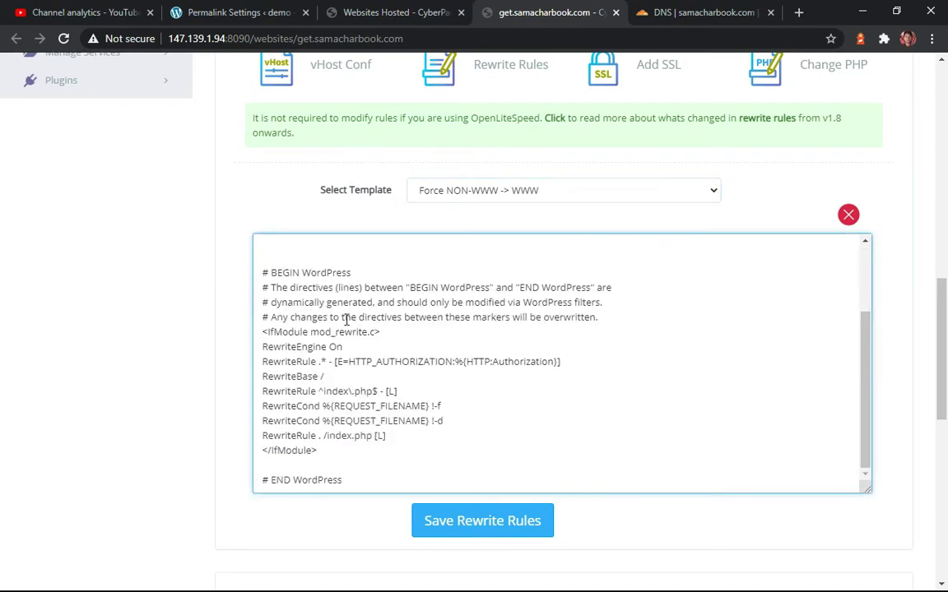
{"action": "scroll", "coordinate": [346, 319], "scroll_direction": "up", "scroll_amount": 3}
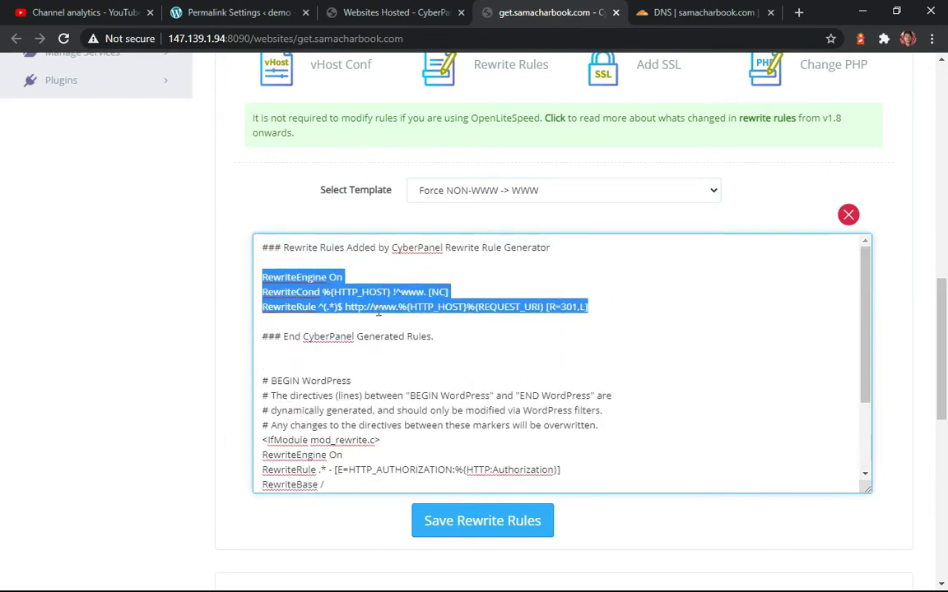
{"action": "left_click", "coordinate": [410, 182]}
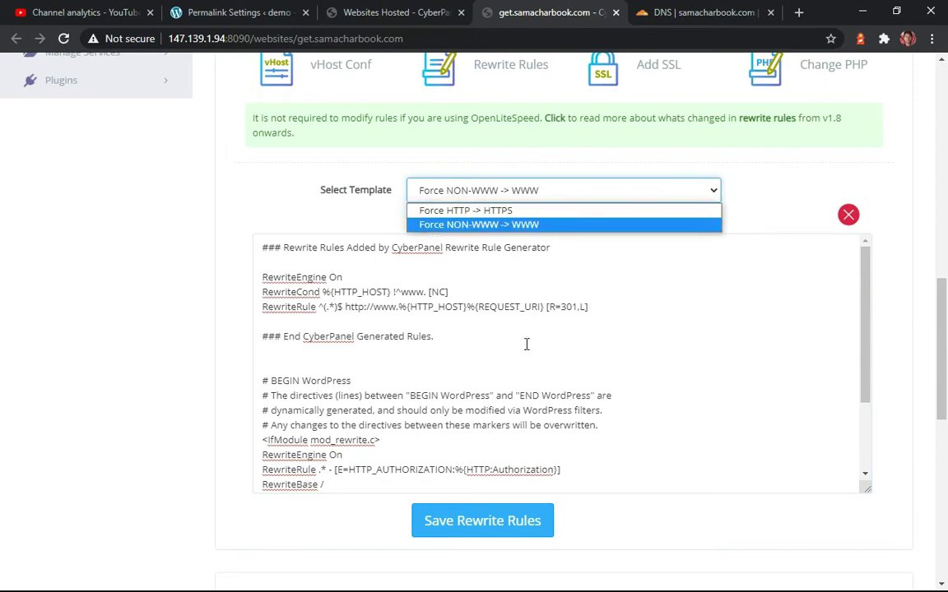
{"action": "left_click", "coordinate": [434, 337]}
{"action": "left_click_drag", "start_coordinate": [433, 338], "coordinate": [244, 241]}
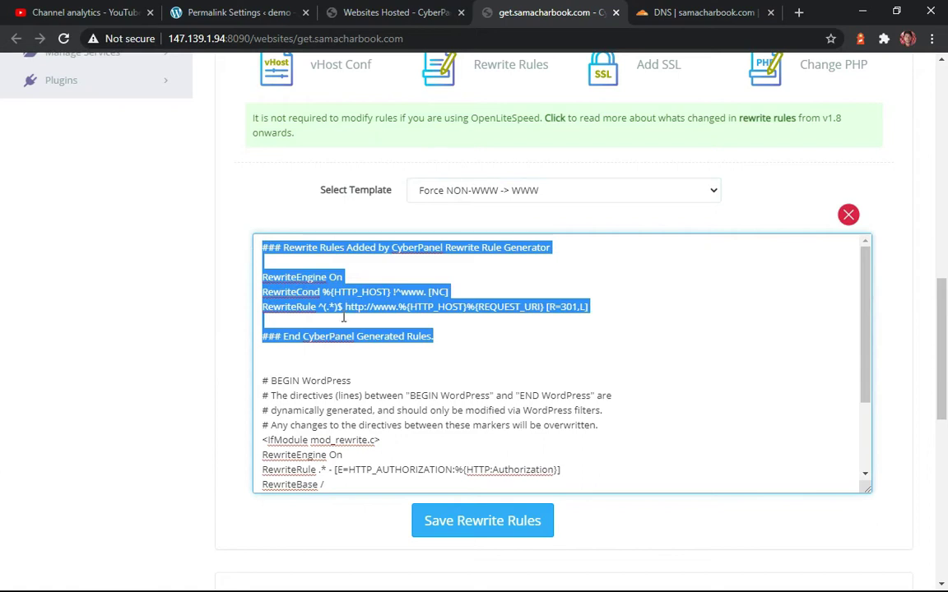
Examine the WordPress rule block beneath the CyberPanel-generated rules, down to # END WordPress
{"action": "scroll", "coordinate": [350, 321], "scroll_direction": "down", "scroll_amount": 5}
{"action": "scroll", "coordinate": [349, 324], "scroll_direction": "up", "scroll_amount": 5}
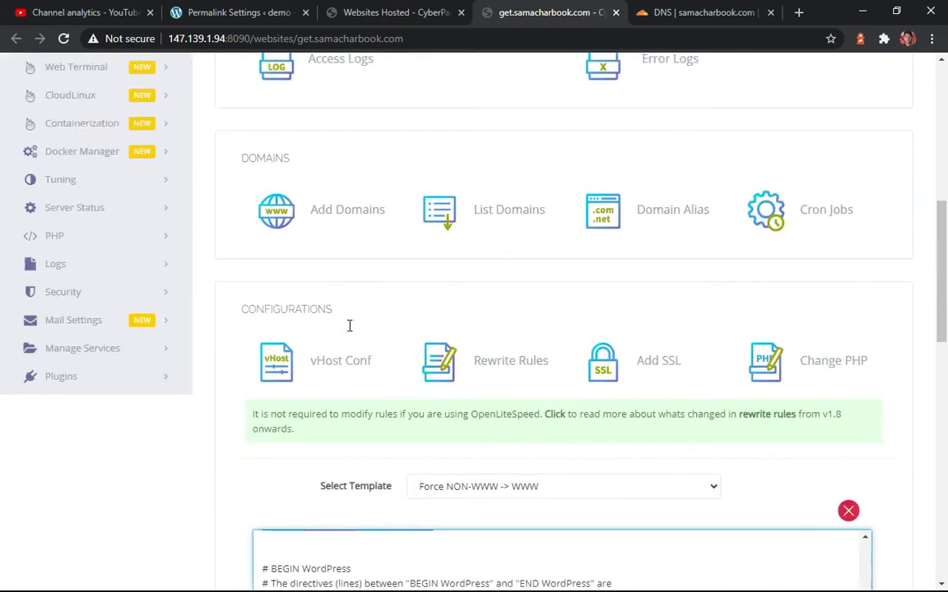
{"action": "scroll", "coordinate": [419, 260], "scroll_direction": "down", "scroll_amount": 4}
{"action": "scroll", "coordinate": [387, 317], "scroll_direction": "up", "scroll_amount": 3}
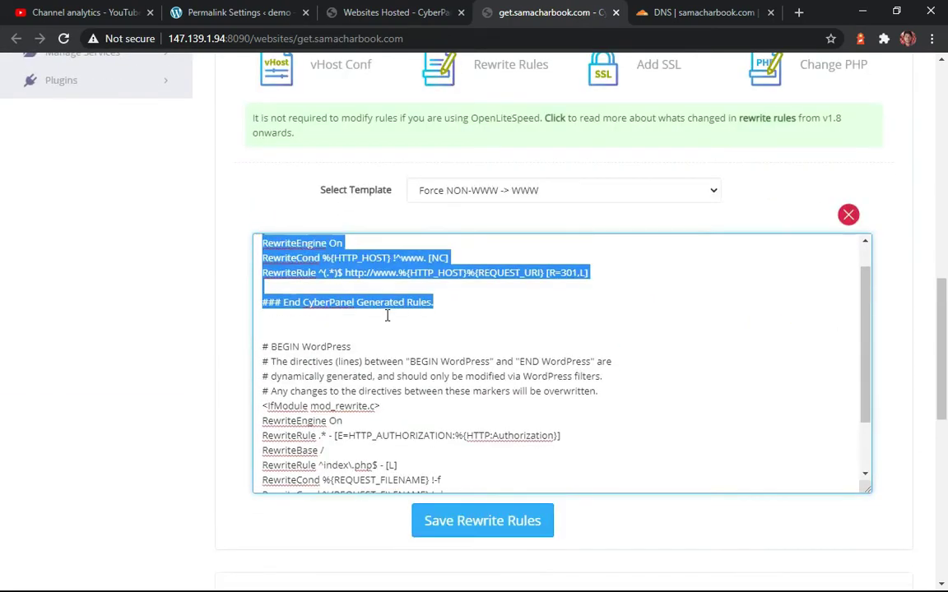
{"action": "scroll", "coordinate": [386, 317], "scroll_direction": "down", "scroll_amount": 3}
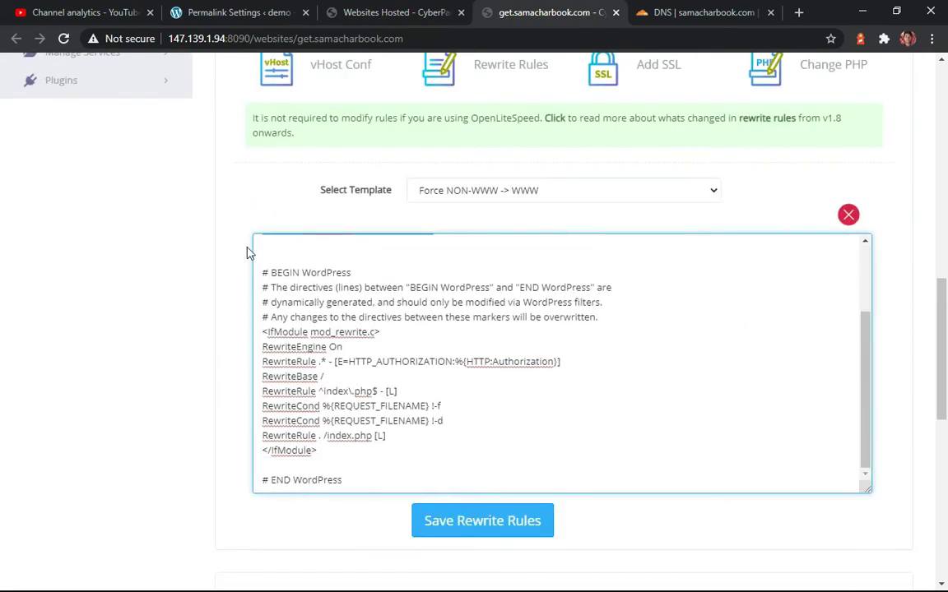
{"action": "left_click_drag", "start_coordinate": [263, 260], "coordinate": [409, 446]}
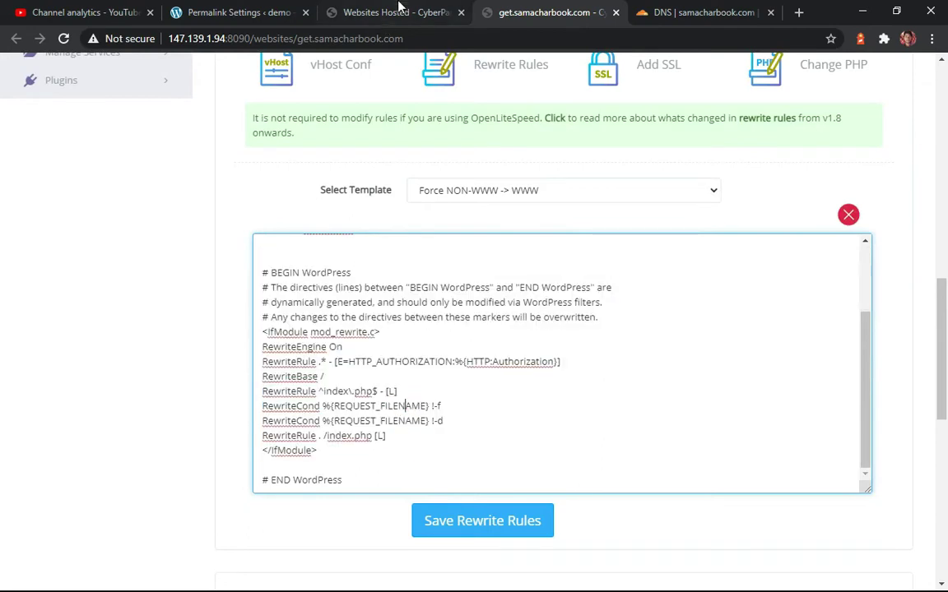
{"action": "left_click", "coordinate": [385, 17]}
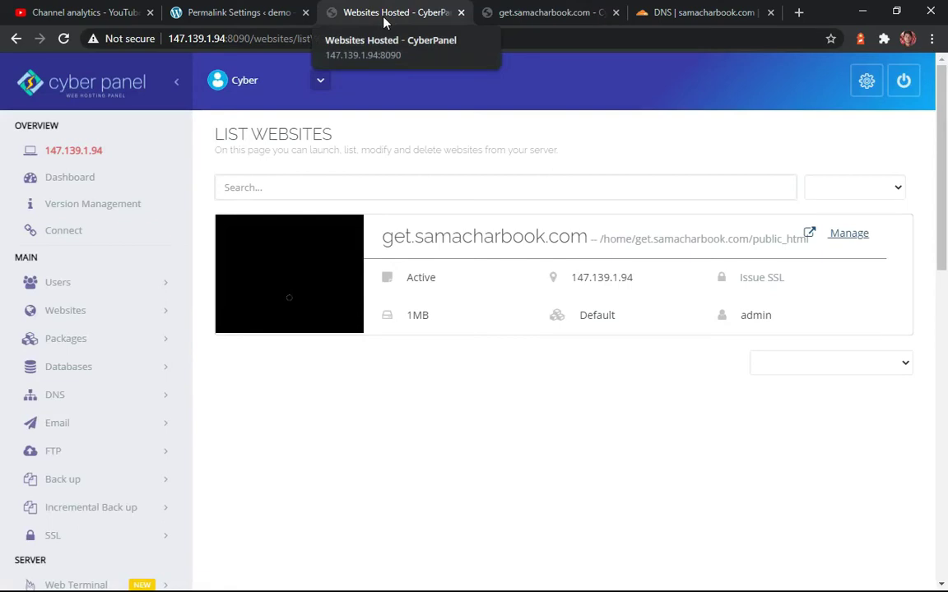
{"action": "left_click", "coordinate": [549, 8]}
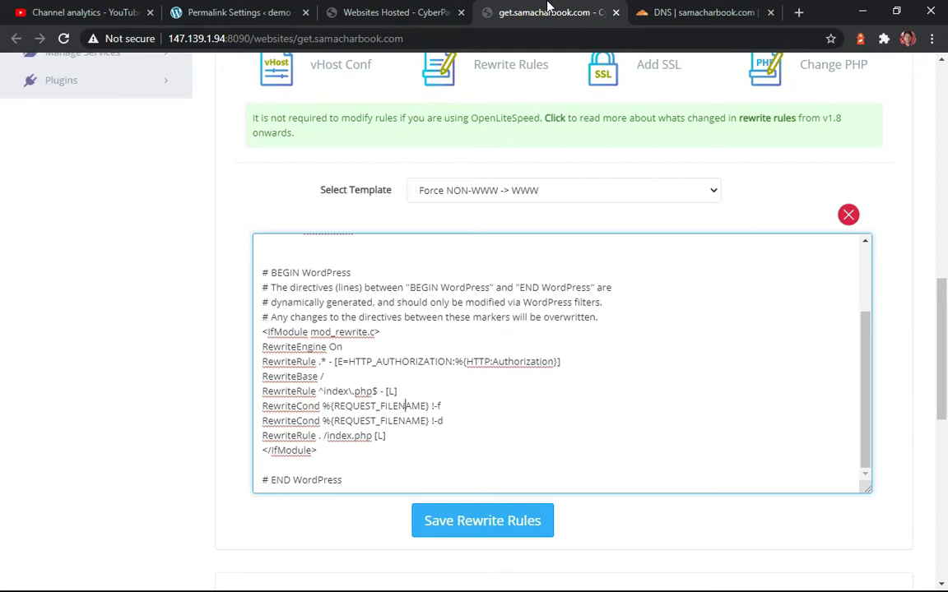
{"action": "scroll", "coordinate": [362, 288], "scroll_direction": "up", "scroll_amount": 2}
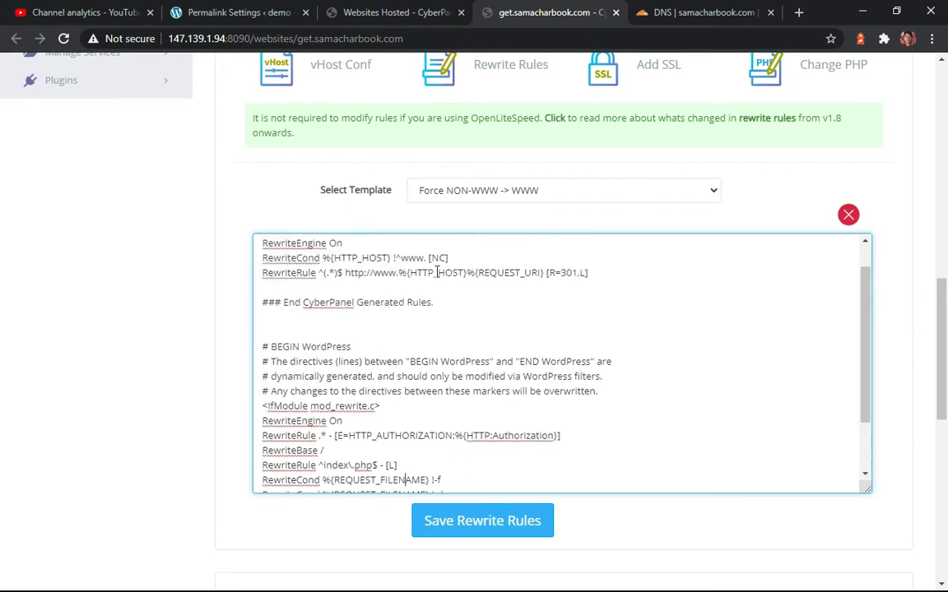
{"action": "left_click", "coordinate": [474, 197]}
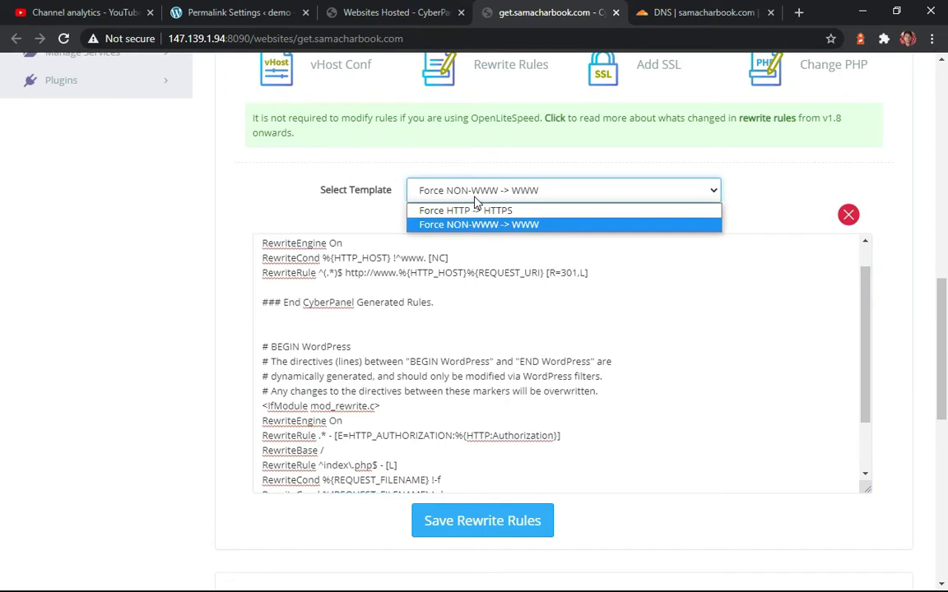
{"action": "left_click", "coordinate": [359, 206]}
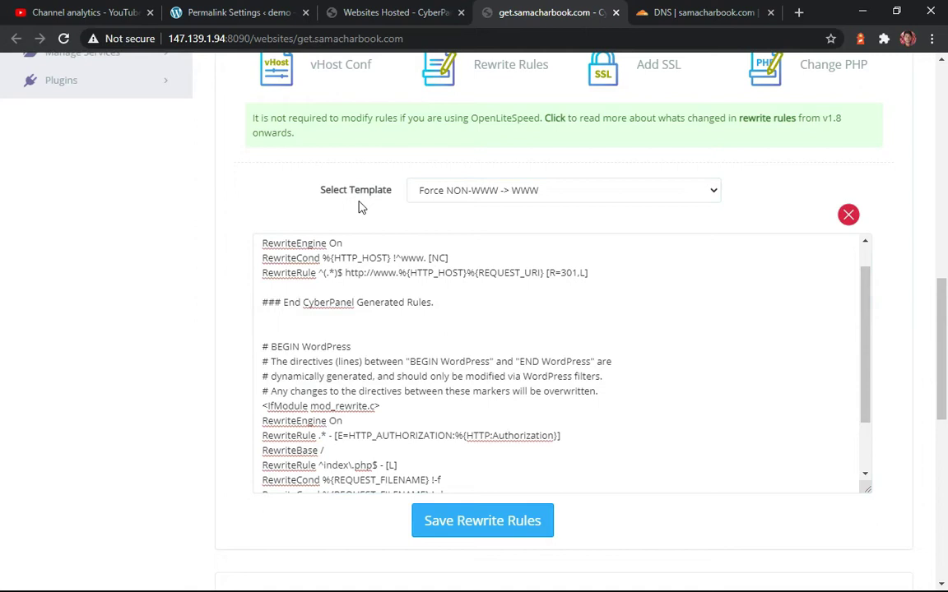
{"action": "left_click", "coordinate": [496, 196]}
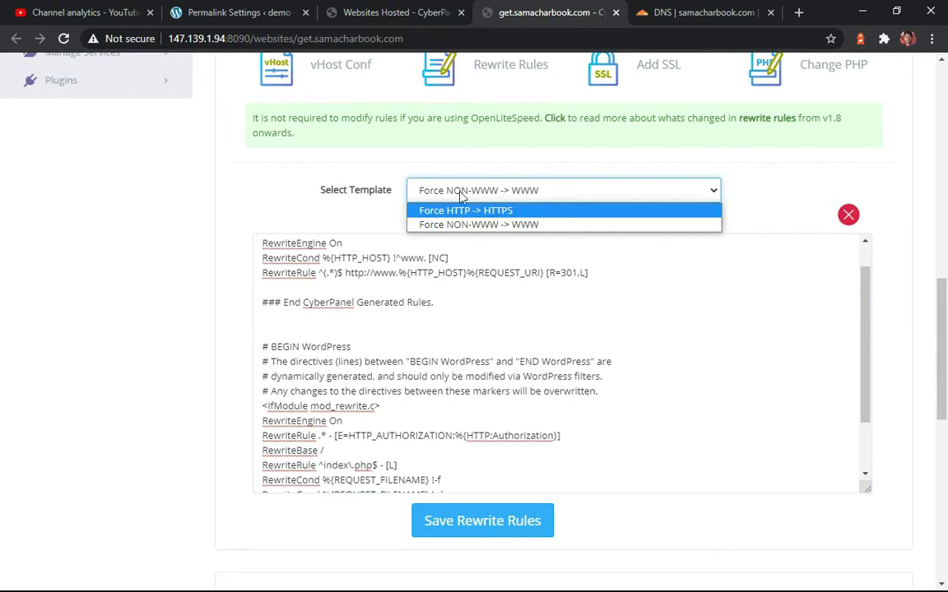
Reload the get.samacharbook.com management page to discard the unsaved template rules and reopen its Rewrite Rules
{"action": "scroll", "coordinate": [329, 198], "scroll_direction": "up", "scroll_amount": 1}
{"action": "right_click", "coordinate": [254, 188]}
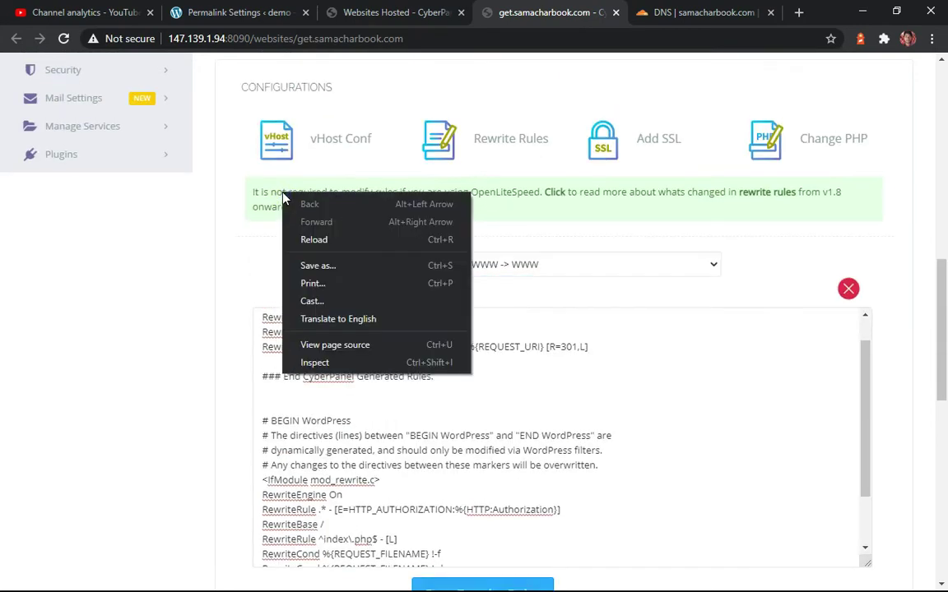
{"action": "left_click", "coordinate": [284, 238]}
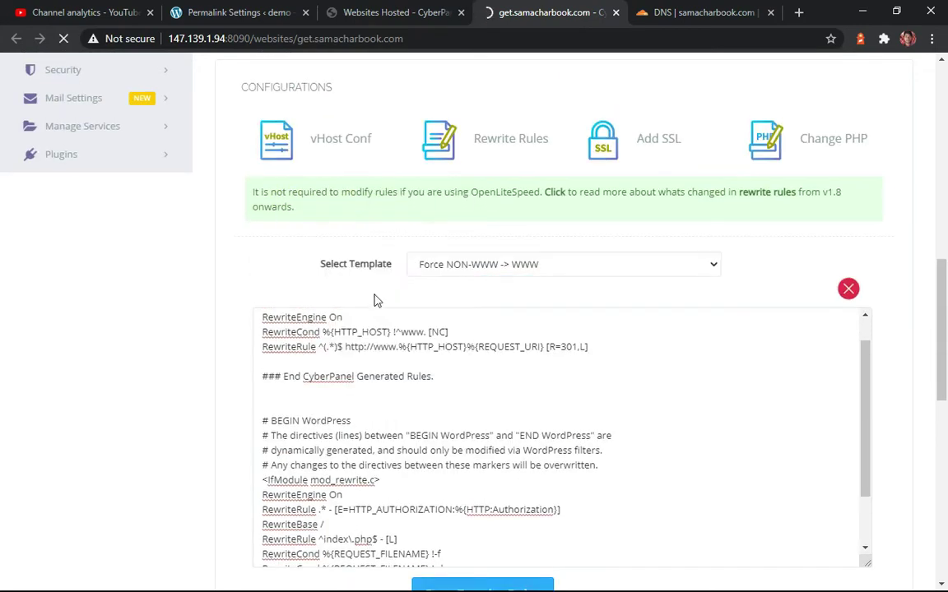
{"action": "scroll", "coordinate": [312, 271], "scroll_direction": "down", "scroll_amount": 3}
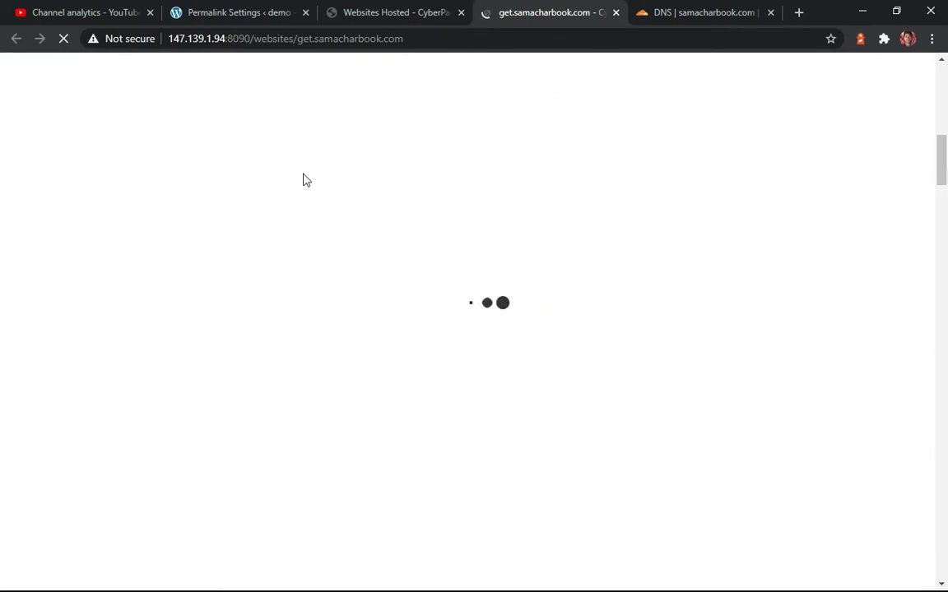
{"action": "left_click", "coordinate": [510, 138]}
{"action": "scroll", "coordinate": [347, 307], "scroll_direction": "down", "scroll_amount": 1}
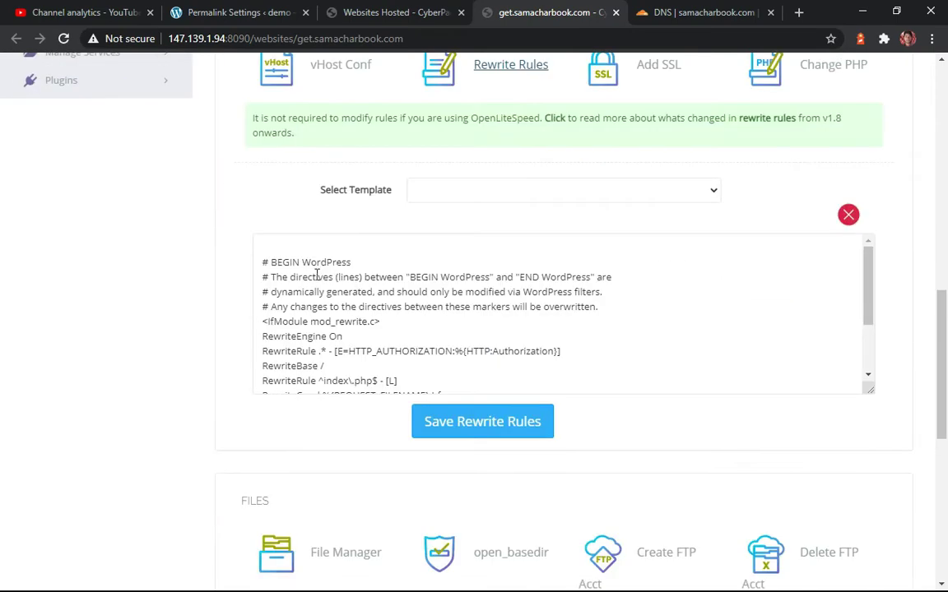
Select and review the WordPress rule block from # BEGIN WordPress to # END WordPress, and save the rewrite rules
{"action": "left_click_drag", "start_coordinate": [264, 261], "coordinate": [461, 415]}
{"action": "scroll", "coordinate": [459, 341], "scroll_direction": "up", "scroll_amount": 5}
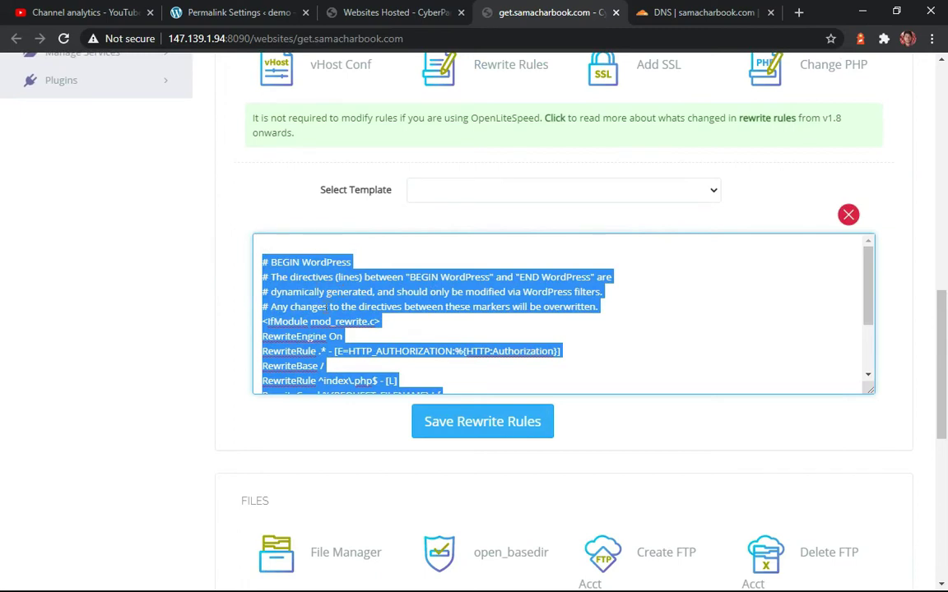
{"action": "scroll", "coordinate": [338, 307], "scroll_direction": "down", "scroll_amount": 3}
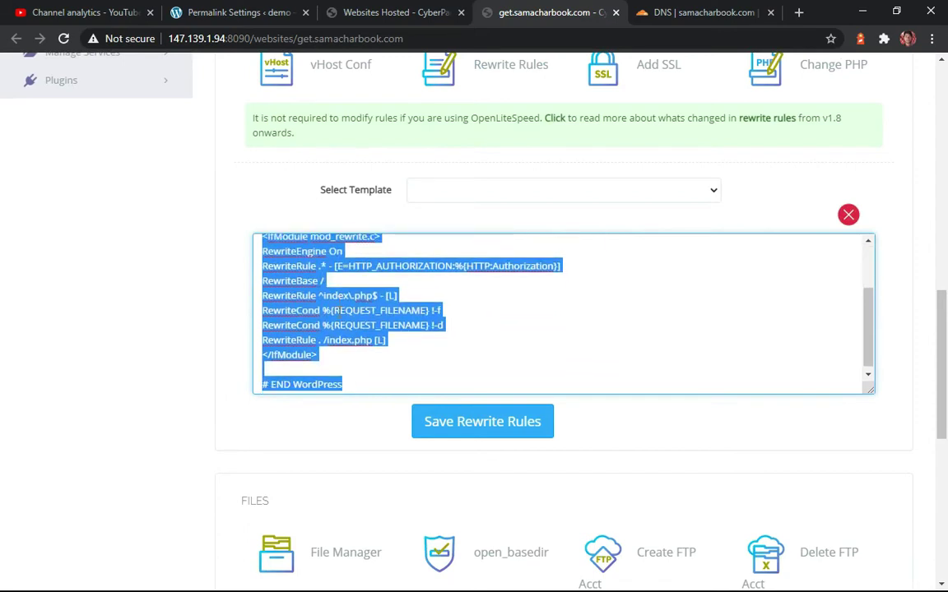
{"action": "scroll", "coordinate": [337, 317], "scroll_direction": "up", "scroll_amount": 3}
{"action": "scroll", "coordinate": [337, 319], "scroll_direction": "down", "scroll_amount": 3}
{"action": "scroll", "coordinate": [337, 319], "scroll_direction": "up", "scroll_amount": 3}
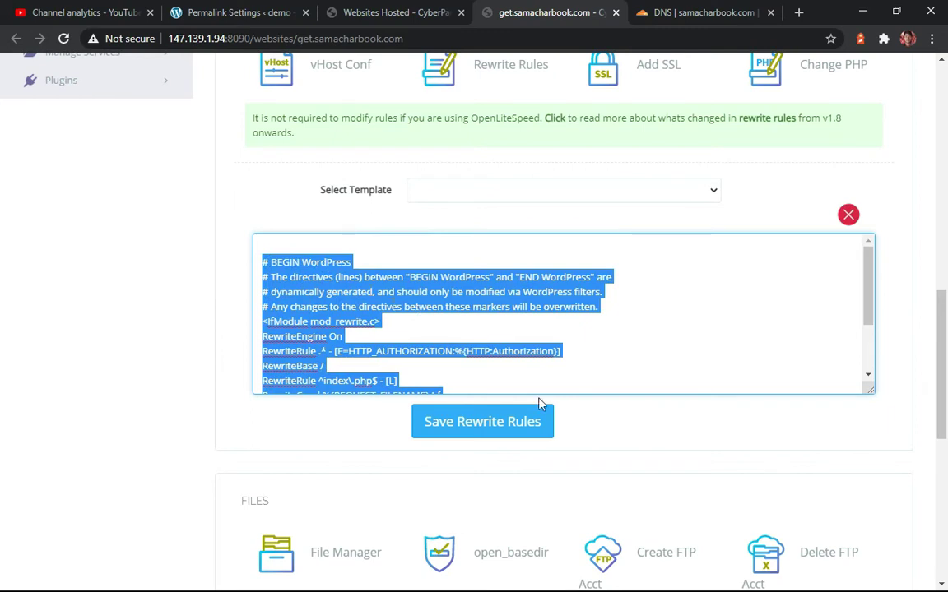
{"action": "left_click", "coordinate": [457, 425]}
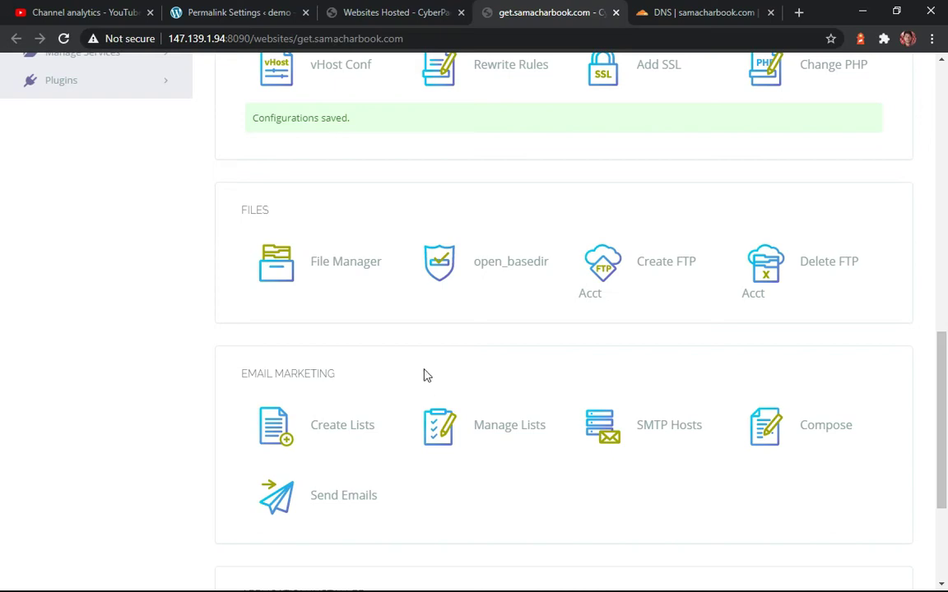
Search Google for resellerclub in a new browser tab and open the ResellerClub India hosting site
{"action": "left_click", "coordinate": [357, 8]}
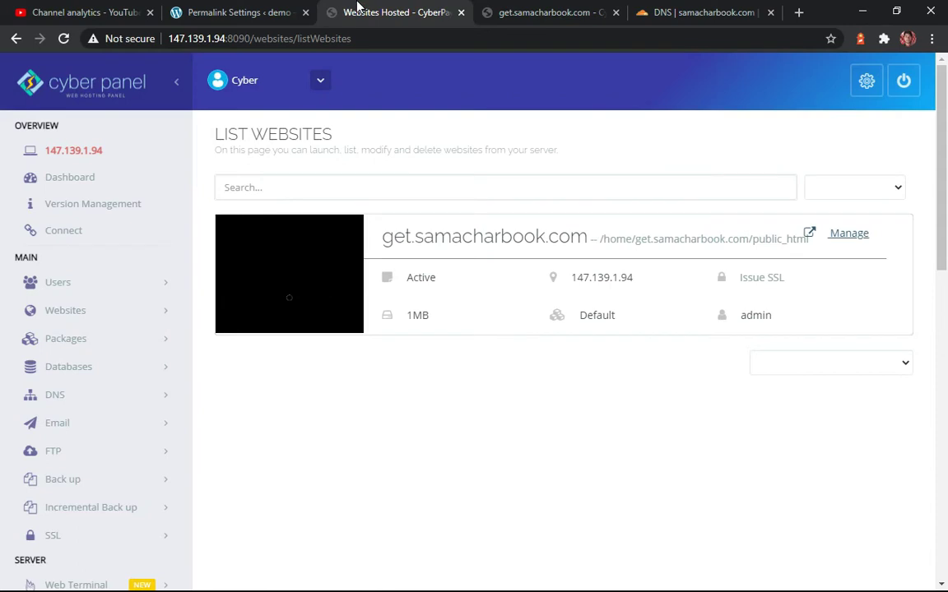
{"action": "left_click", "coordinate": [799, 13]}
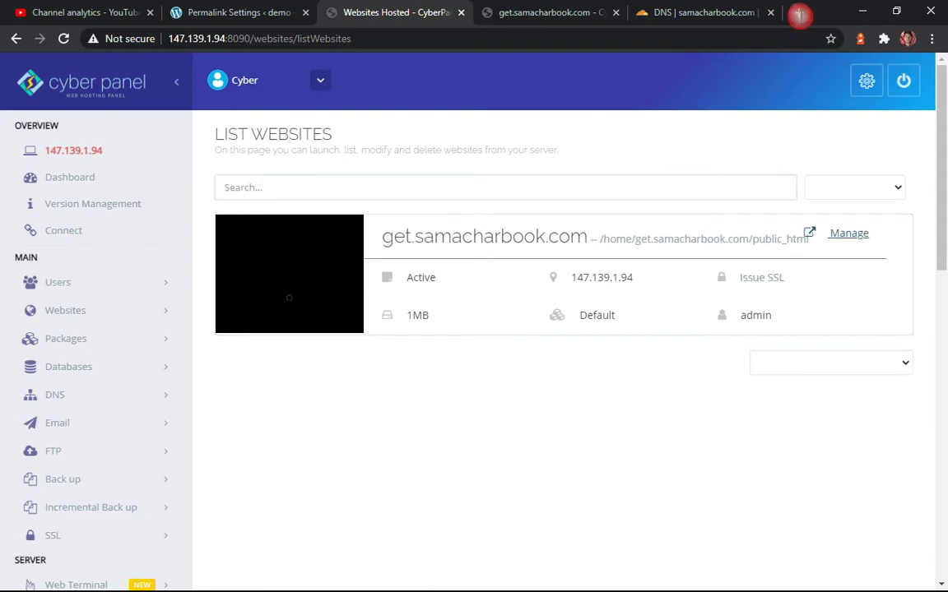
{"action": "type", "text": "rese"}
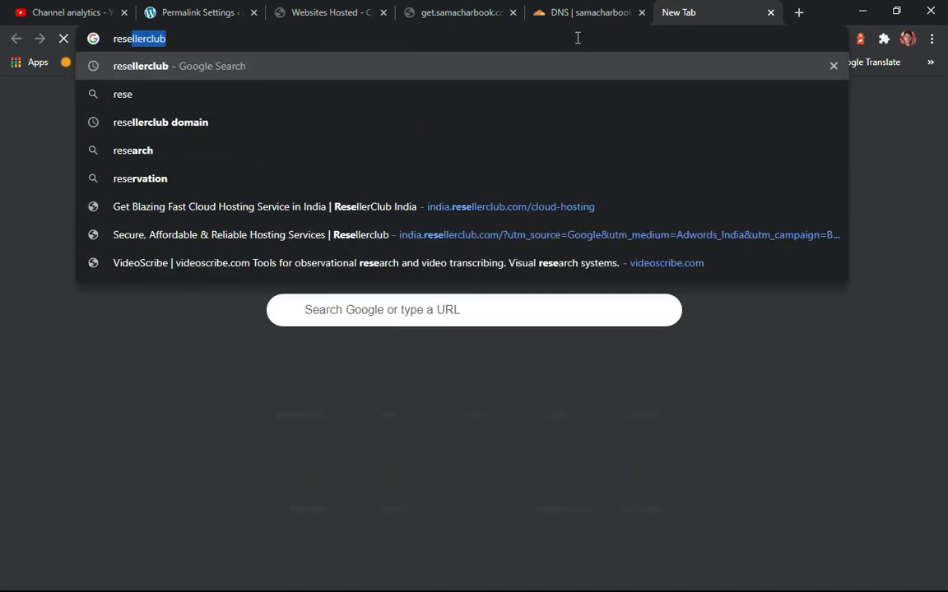
{"action": "key", "text": "Return"}
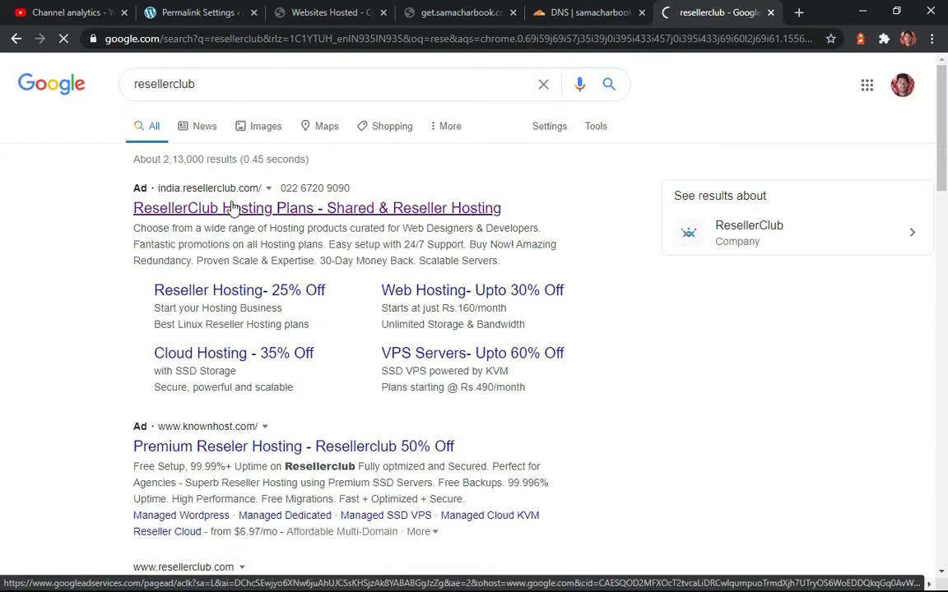
{"action": "left_click", "coordinate": [233, 207]}
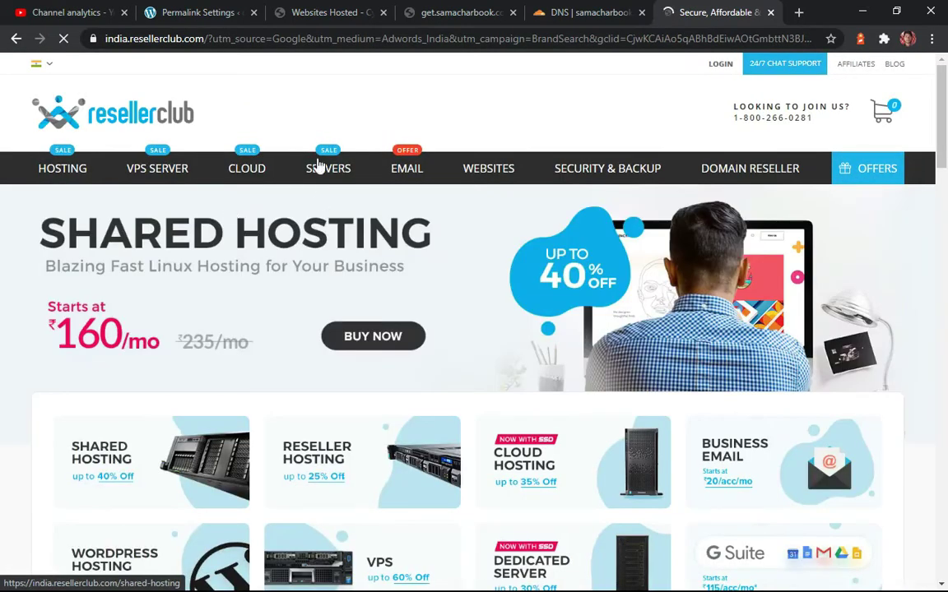
Open ResellerClub's cloud hosting plans and change the server location to India
{"action": "left_click", "coordinate": [245, 167]}
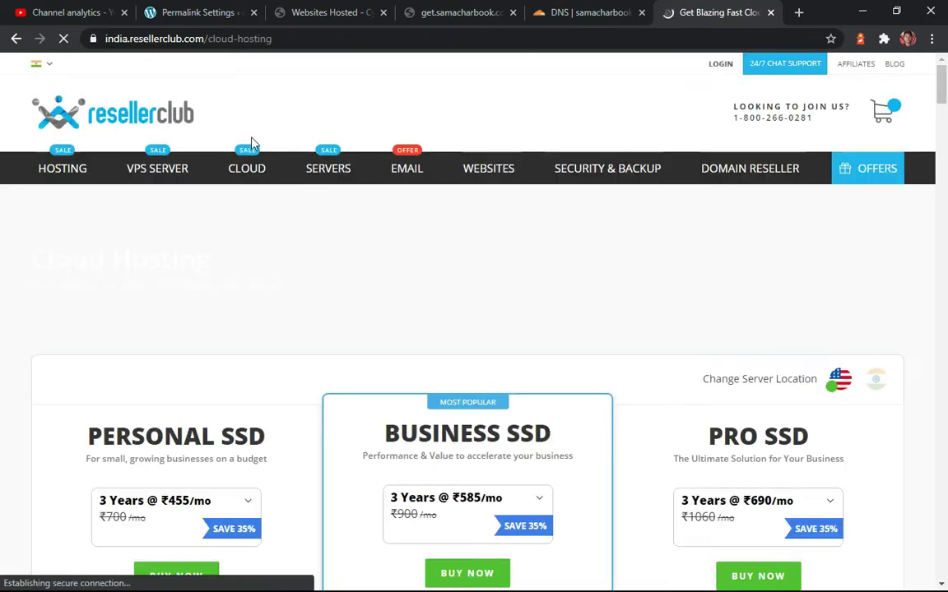
{"action": "scroll", "coordinate": [273, 259], "scroll_direction": "down", "scroll_amount": 3}
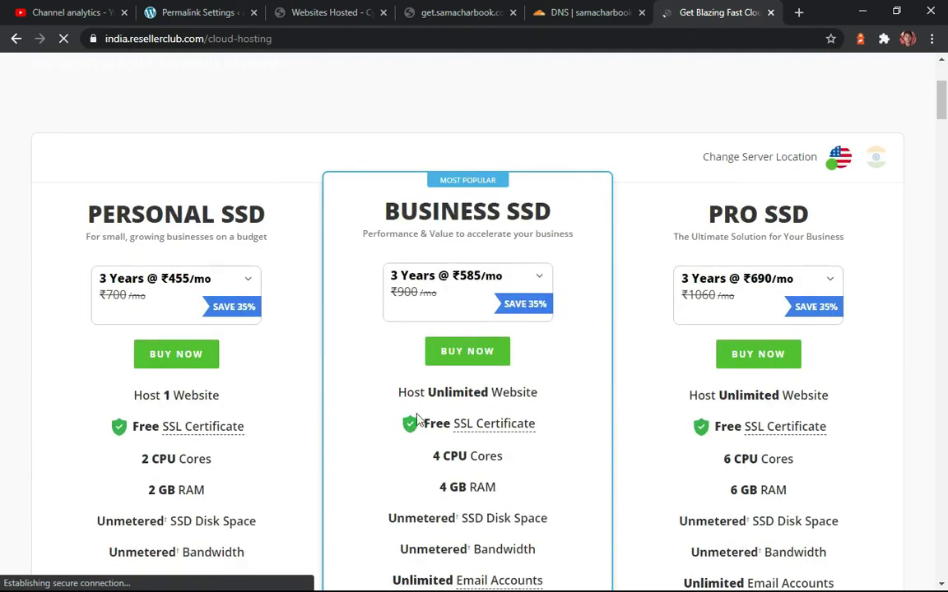
{"action": "left_click", "coordinate": [877, 161]}
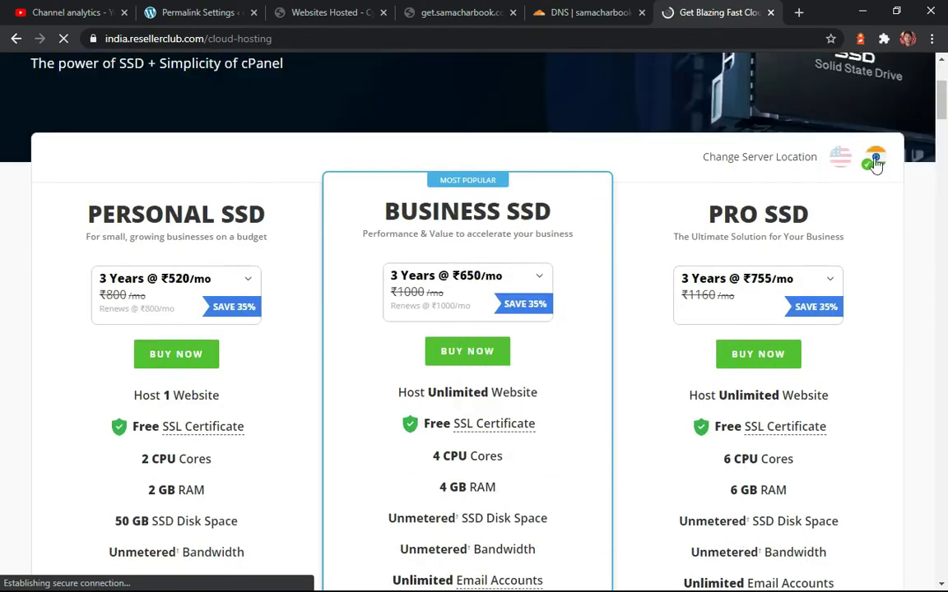
Examine the Business SSD plan's billing periods with their prices, plus its email account and cPanel details
{"action": "left_click", "coordinate": [461, 295]}
{"action": "scroll", "coordinate": [461, 295], "scroll_direction": "down", "scroll_amount": 4}
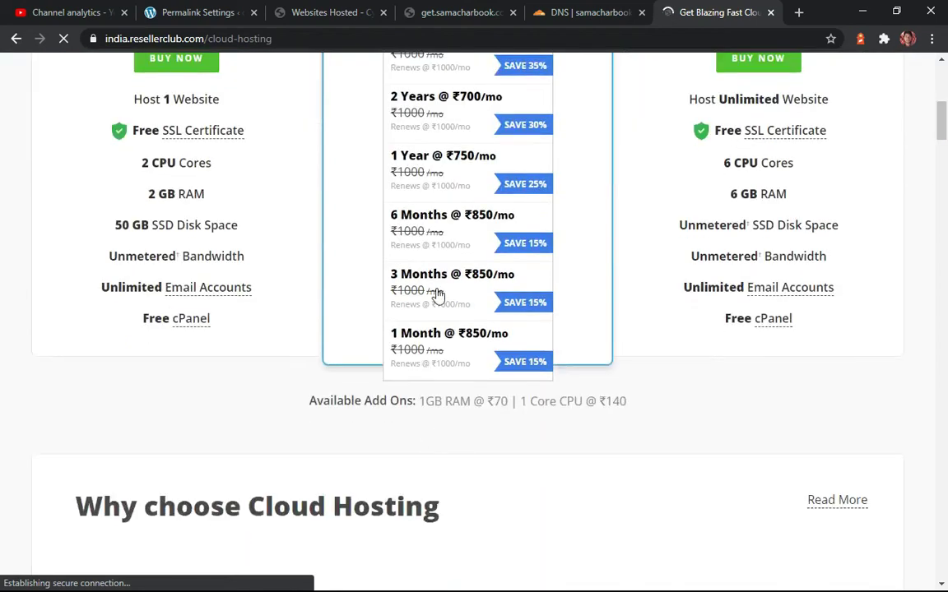
{"action": "left_click", "coordinate": [465, 286]}
{"action": "scroll", "coordinate": [428, 308], "scroll_direction": "up", "scroll_amount": 2}
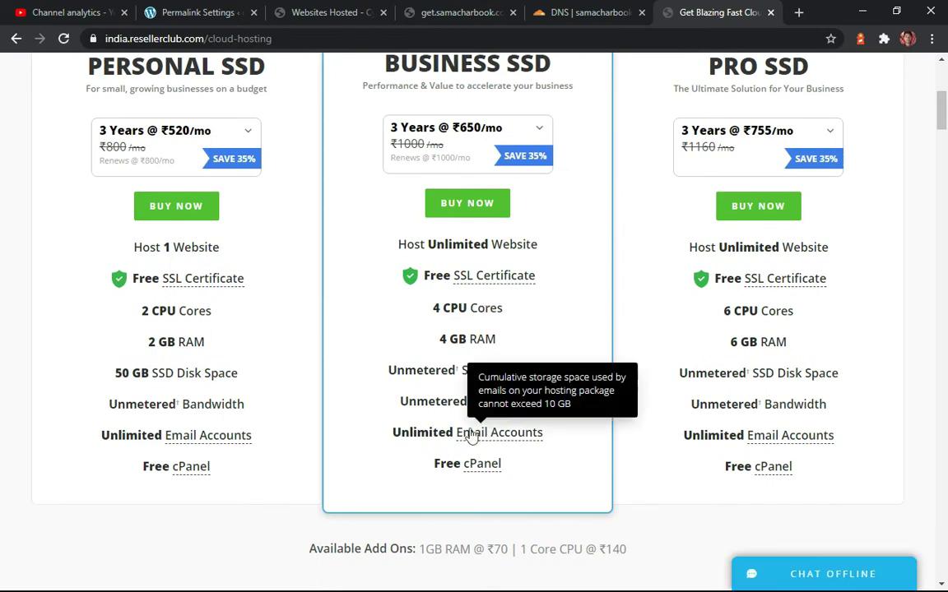
{"action": "mouse_move", "coordinate": [498, 462]}
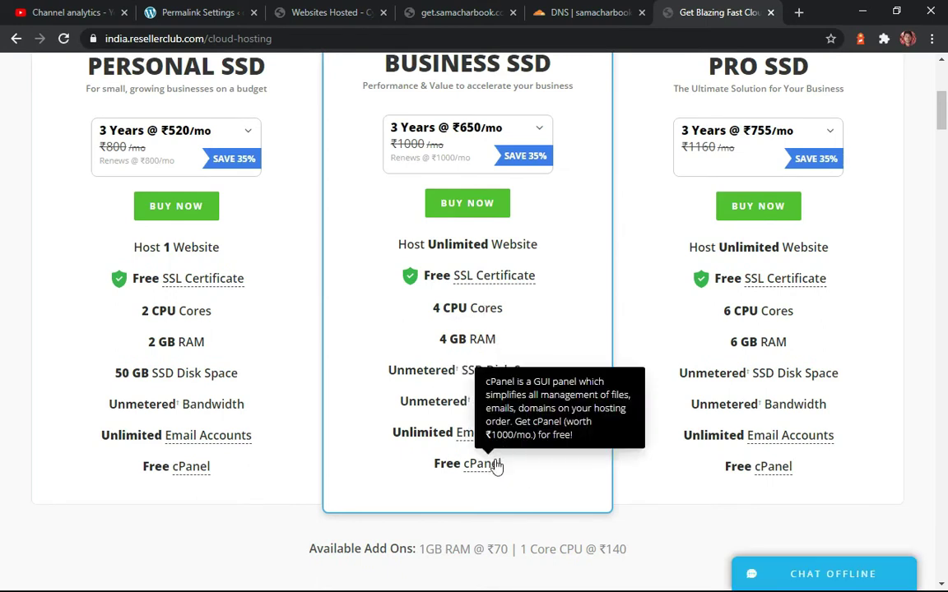
{"action": "scroll", "coordinate": [508, 474], "scroll_direction": "up", "scroll_amount": 2}
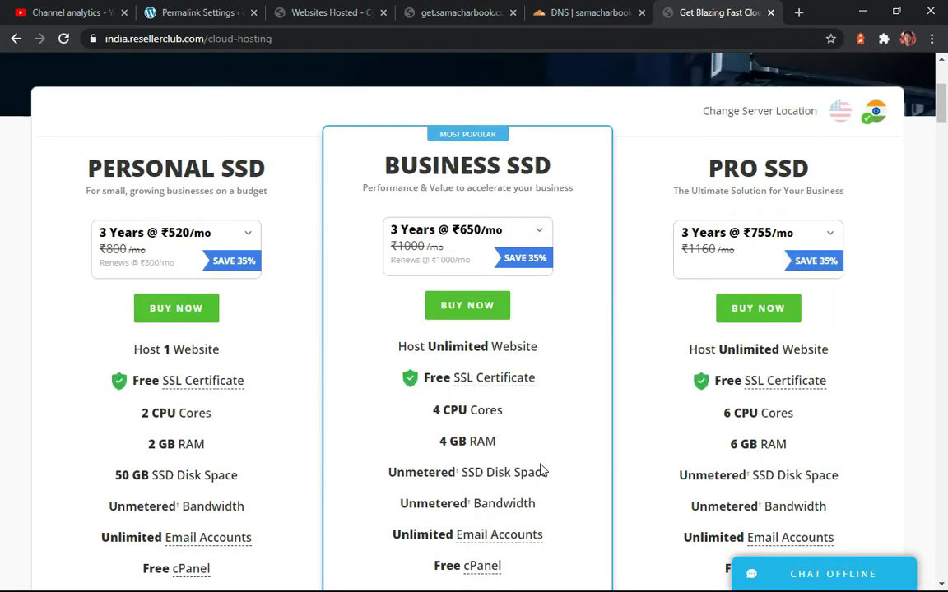
{"action": "left_click", "coordinate": [470, 302]}
{"action": "scroll", "coordinate": [464, 393], "scroll_direction": "down", "scroll_amount": 2}
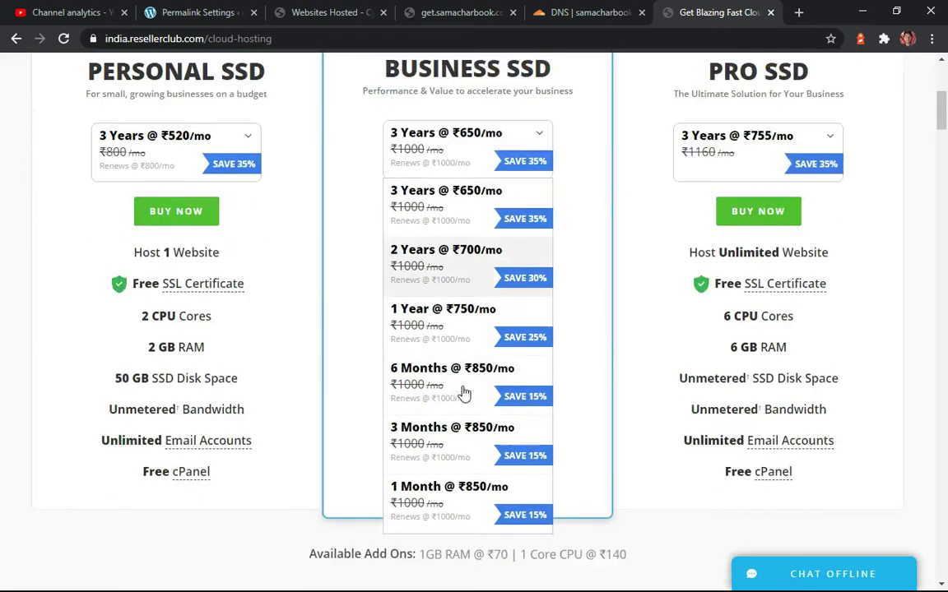
Choose the 3-month billing period at ₹850/mo for the Business SSD plan
{"action": "left_click", "coordinate": [433, 436]}
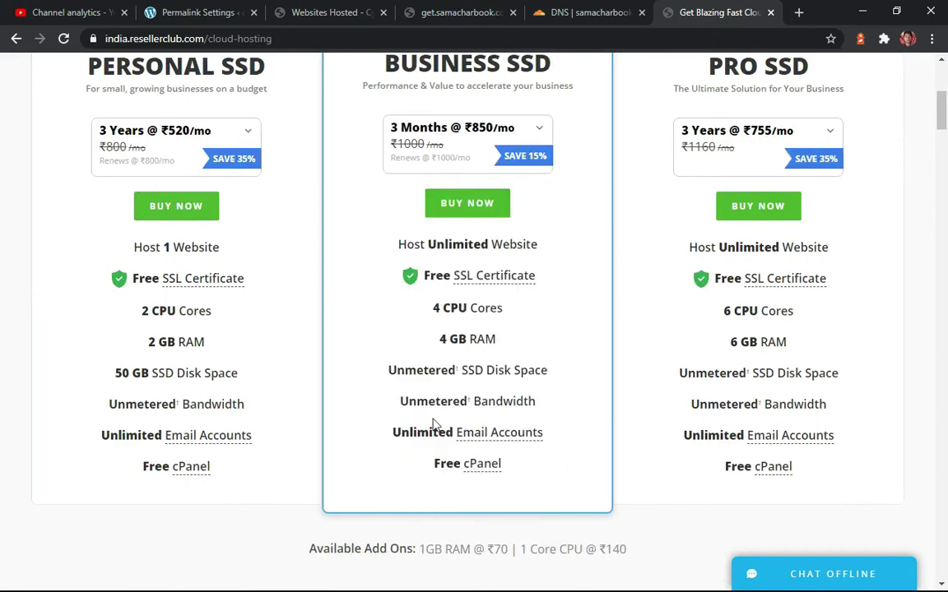
{"action": "scroll", "coordinate": [493, 370], "scroll_direction": "up", "scroll_amount": 1}
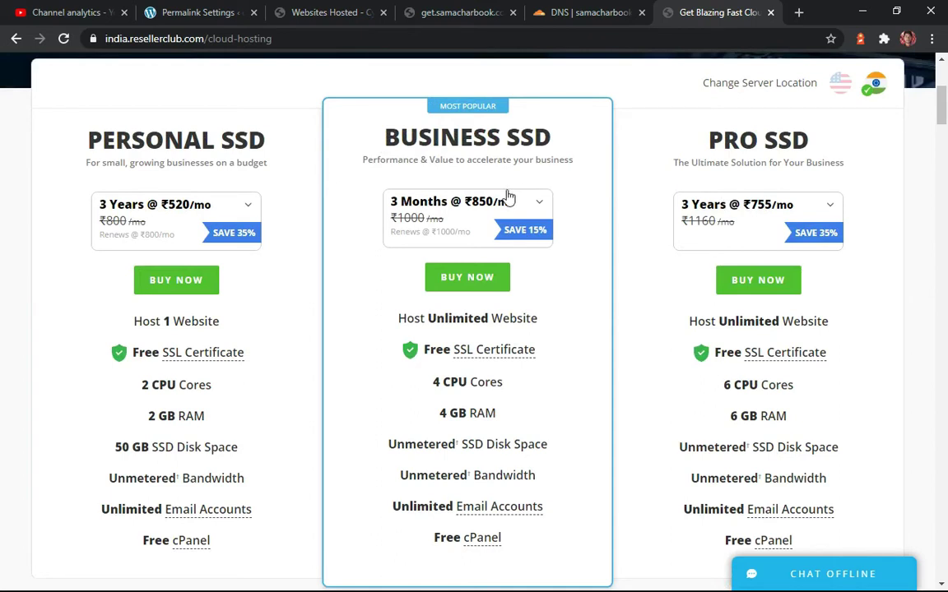
Review the CyberPanel website list and its server options, along with the WordPress permalink settings
{"action": "left_click", "coordinate": [330, 12]}
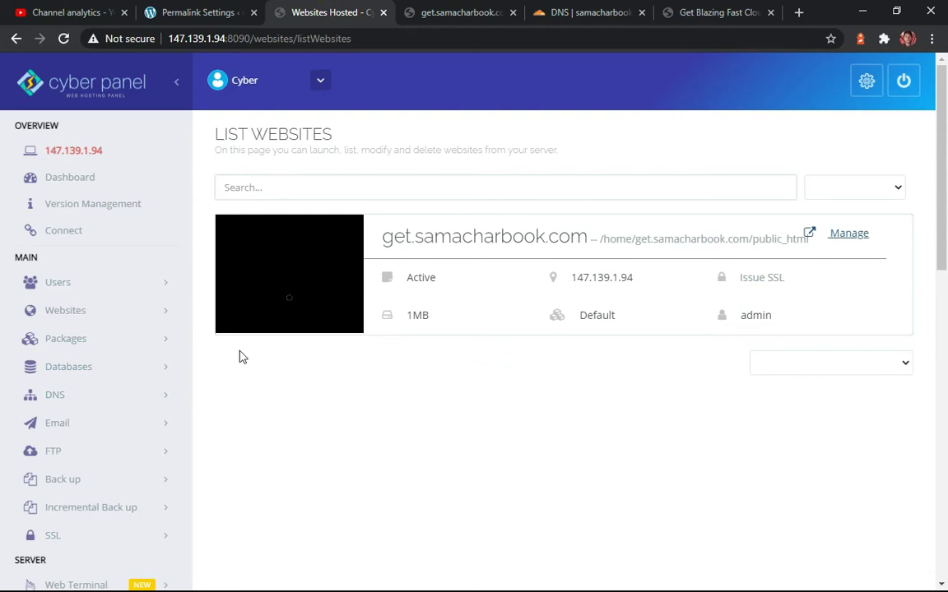
{"action": "left_click", "coordinate": [713, 11]}
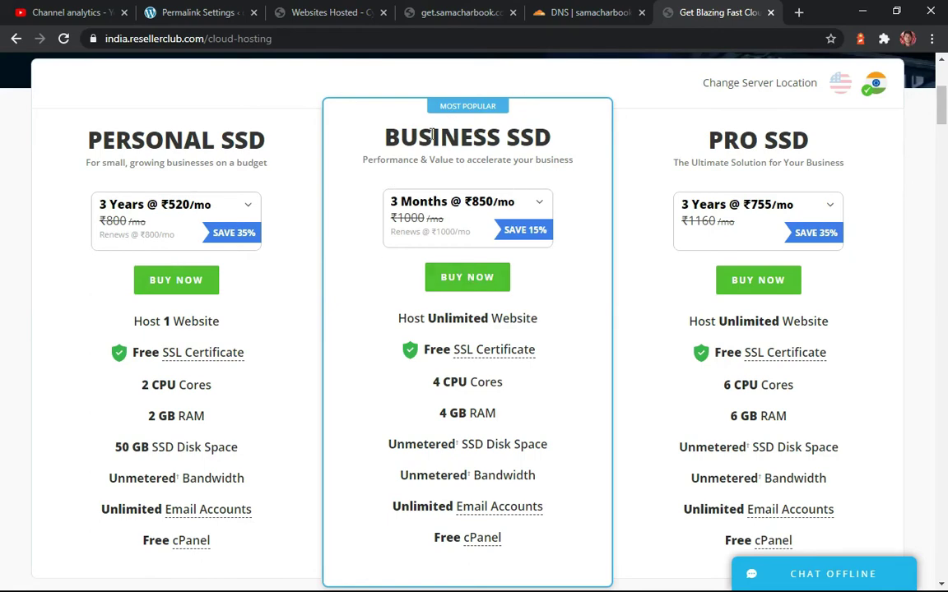
{"action": "left_click", "coordinate": [216, 12]}
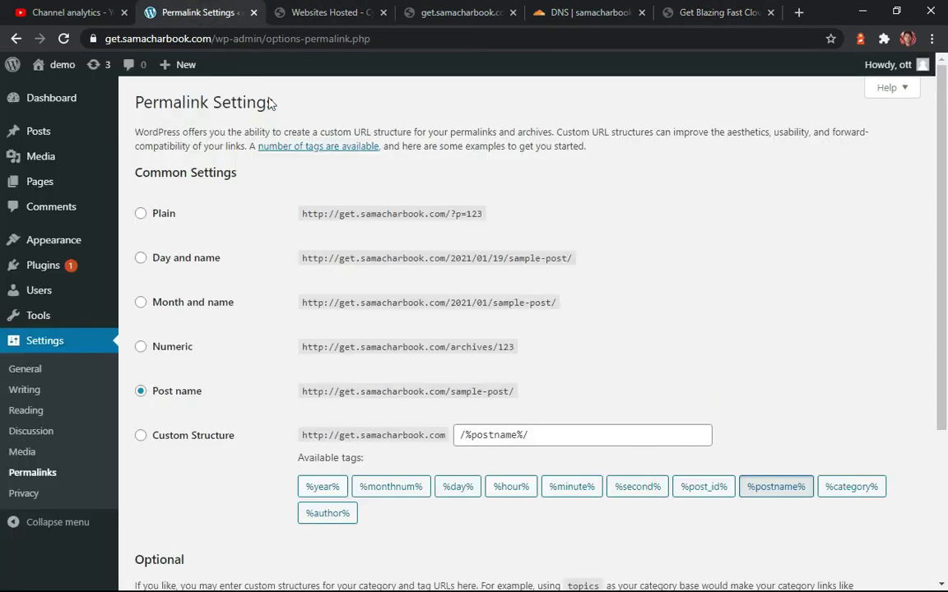
{"action": "left_click", "coordinate": [333, 12]}
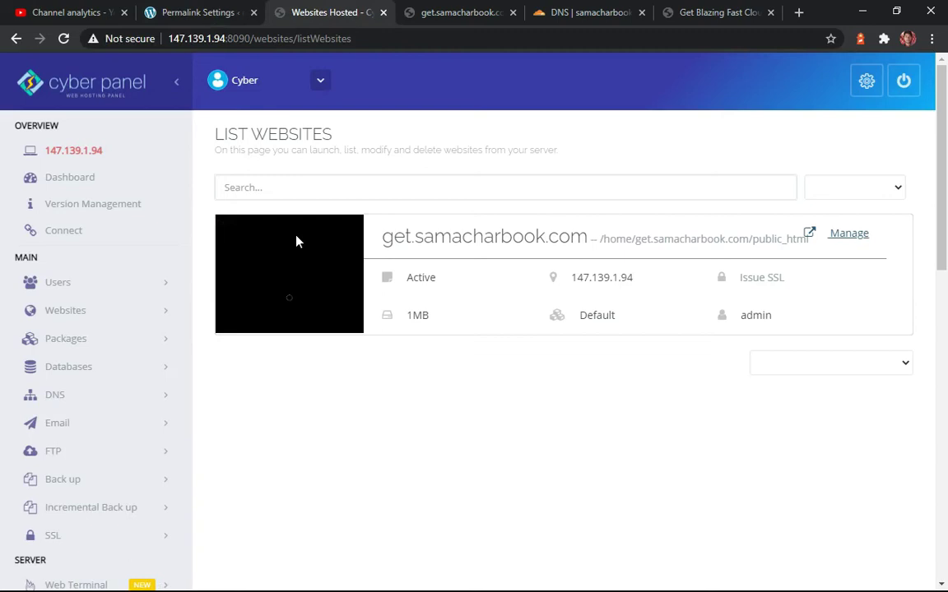
{"action": "scroll", "coordinate": [296, 241], "scroll_direction": "down", "scroll_amount": 5}
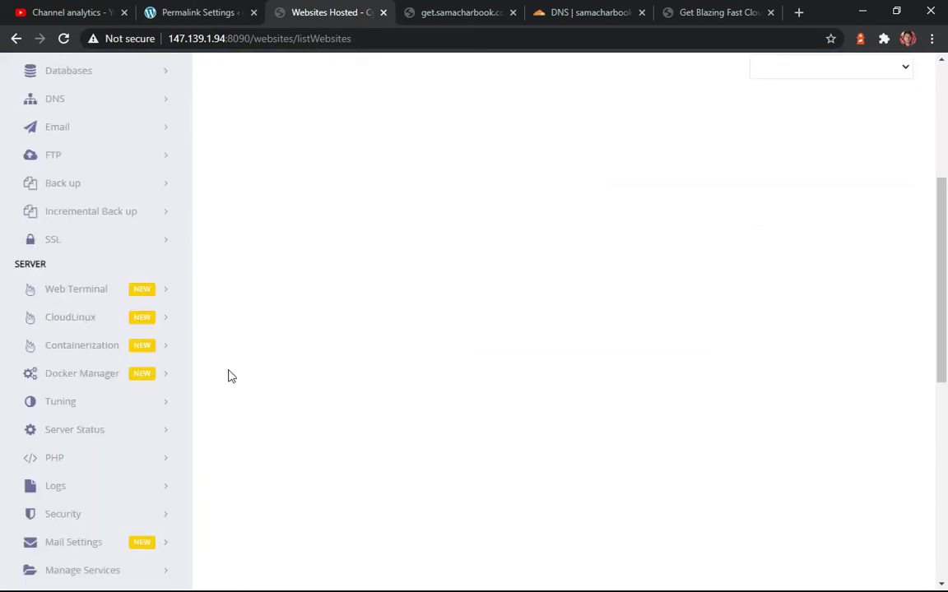
{"action": "scroll", "coordinate": [212, 371], "scroll_direction": "up", "scroll_amount": 4}
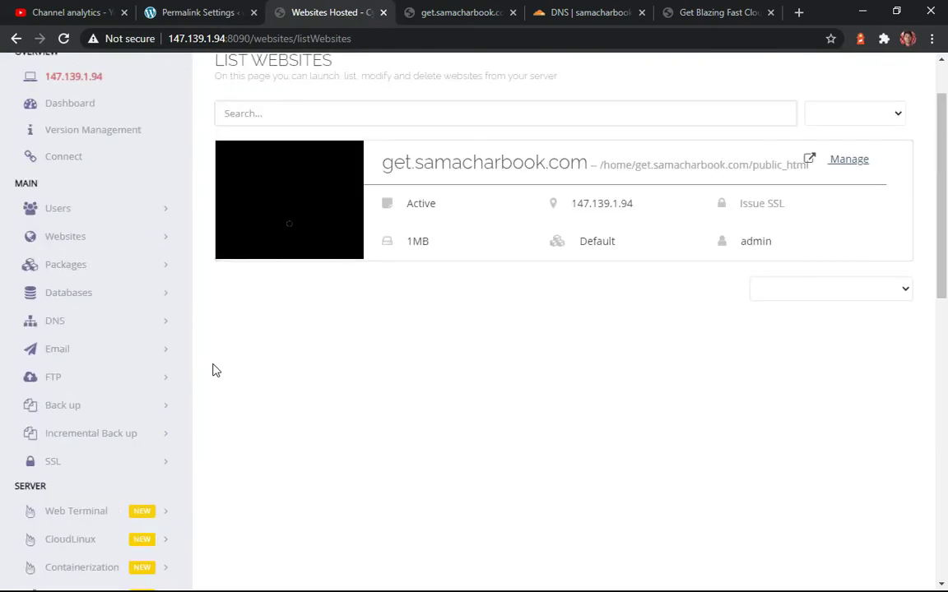
{"action": "scroll", "coordinate": [268, 392], "scroll_direction": "up", "scroll_amount": 2}
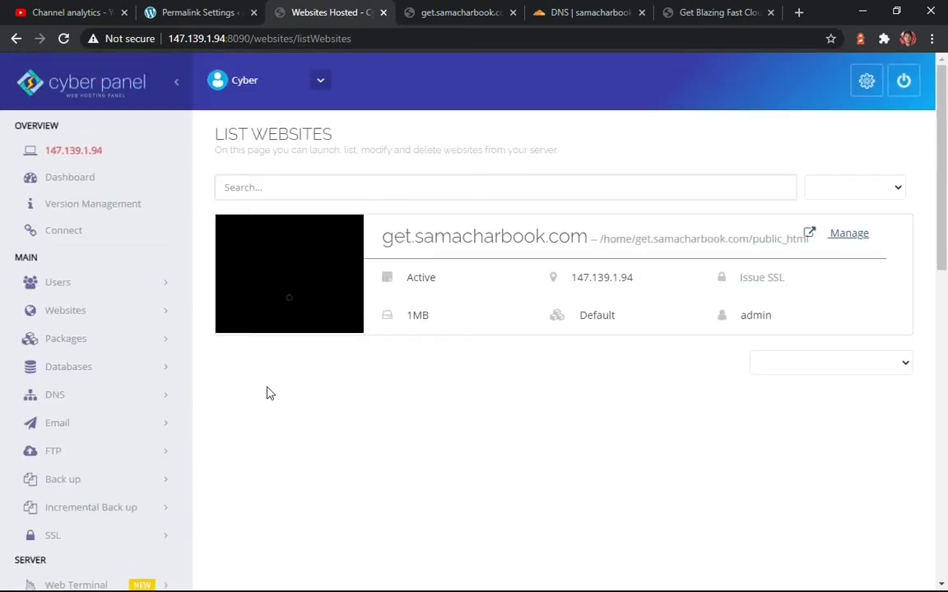
{"action": "left_click", "coordinate": [486, 9]}
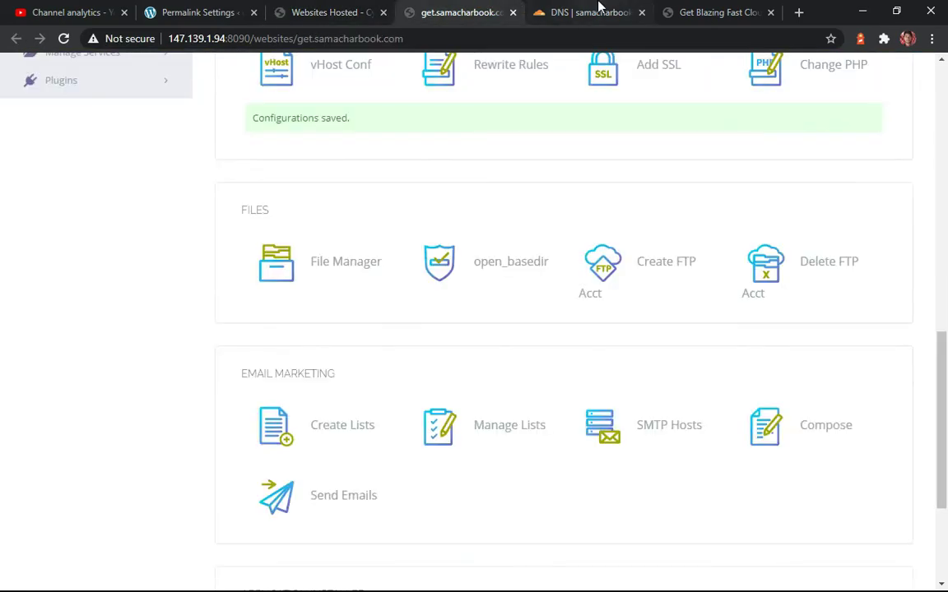
Examine ResellerClub's cloud hosting features and the comparison of cloud and shared hosting
{"action": "left_click", "coordinate": [673, 8]}
{"action": "scroll", "coordinate": [234, 298], "scroll_direction": "down", "scroll_amount": 1}
{"action": "scroll", "coordinate": [238, 306], "scroll_direction": "down", "scroll_amount": 12}
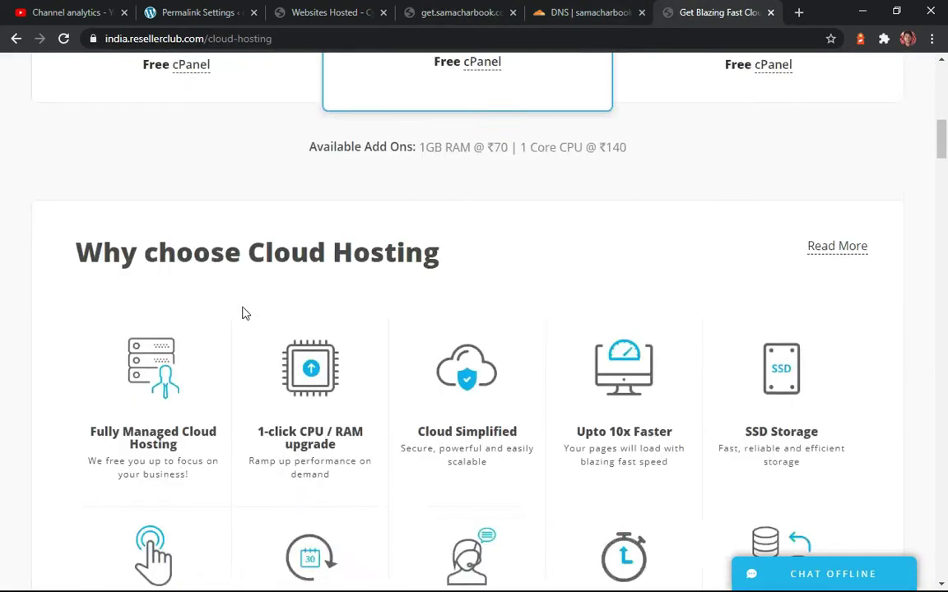
{"action": "scroll", "coordinate": [243, 312], "scroll_direction": "down", "scroll_amount": 12}
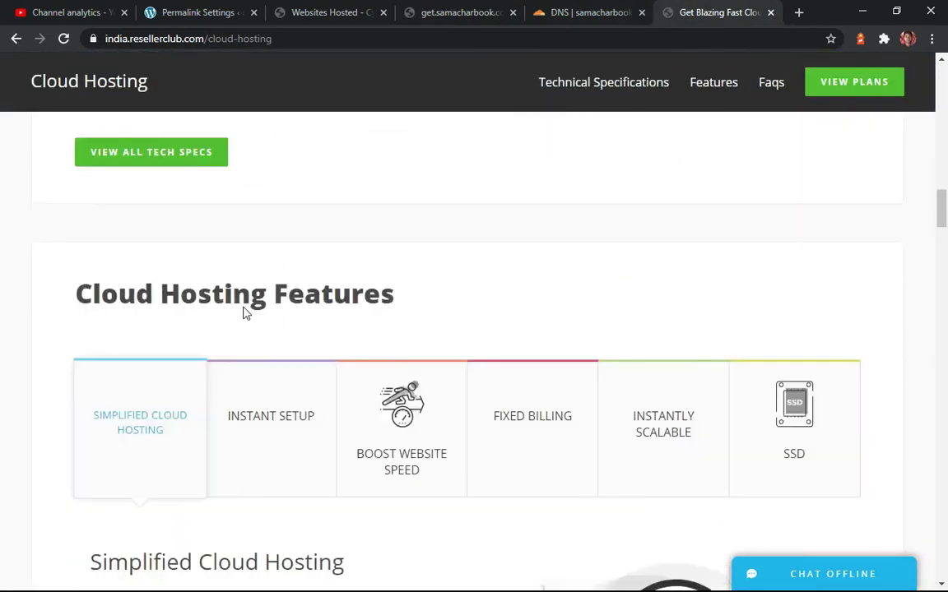
{"action": "scroll", "coordinate": [244, 312], "scroll_direction": "down", "scroll_amount": 5}
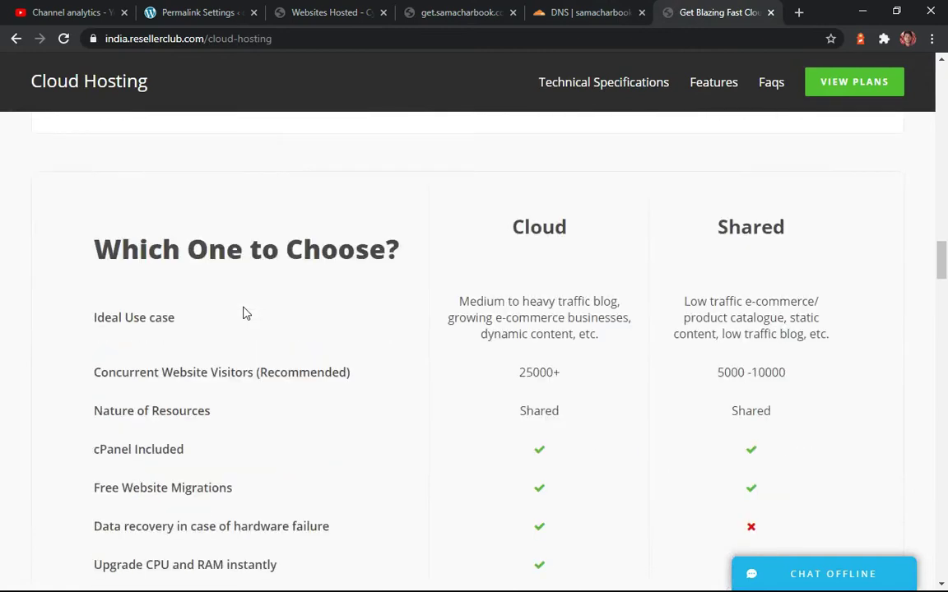
{"action": "left_click_drag", "start_coordinate": [539, 191], "coordinate": [492, 203]}
{"action": "scroll", "coordinate": [503, 200], "scroll_direction": "up", "scroll_amount": 2}
{"action": "scroll", "coordinate": [535, 218], "scroll_direction": "down", "scroll_amount": 2}
{"action": "scroll", "coordinate": [528, 257], "scroll_direction": "up", "scroll_amount": 1}
{"action": "left_click", "coordinate": [532, 262]}
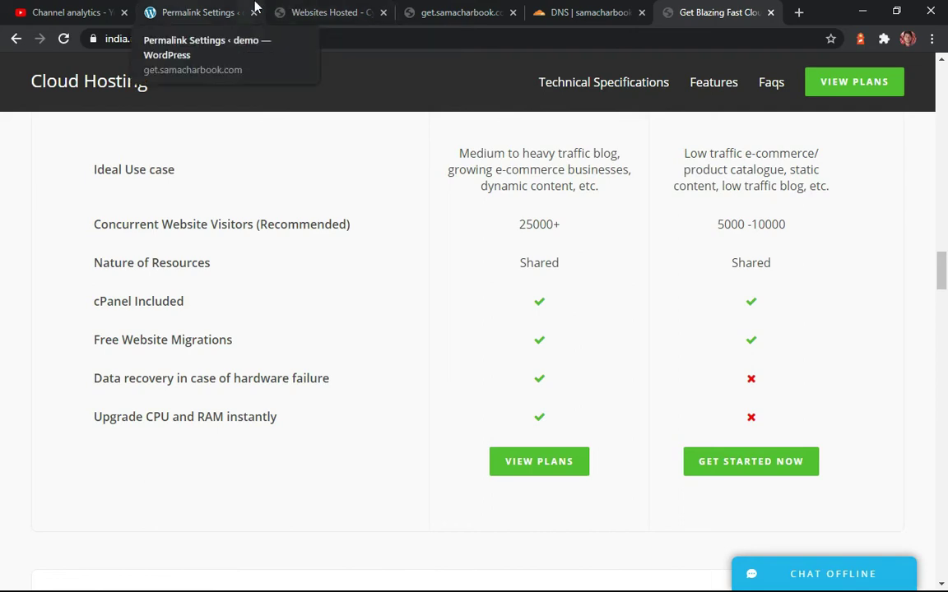
{"action": "left_click", "coordinate": [280, 10]}
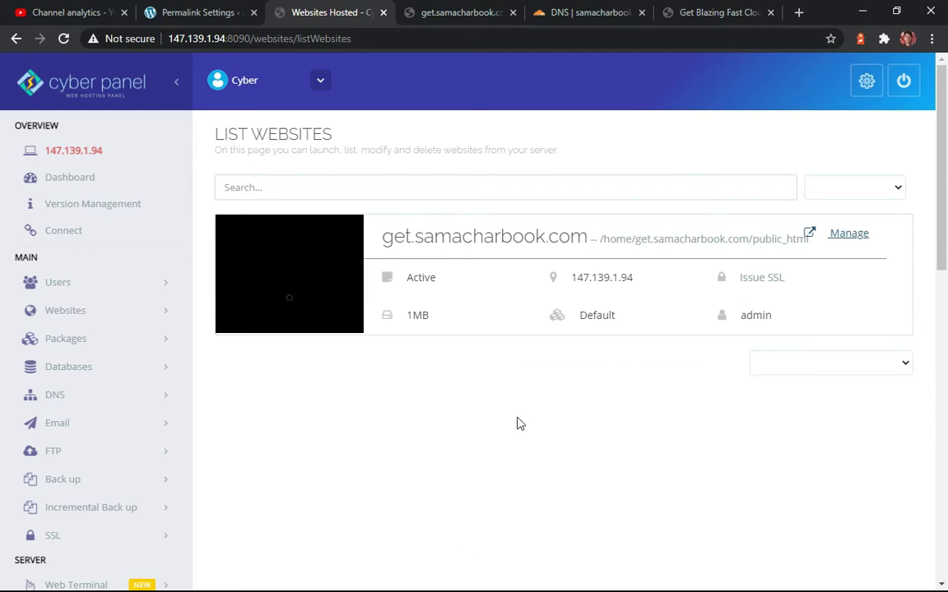
{"action": "left_click", "coordinate": [861, 11]}
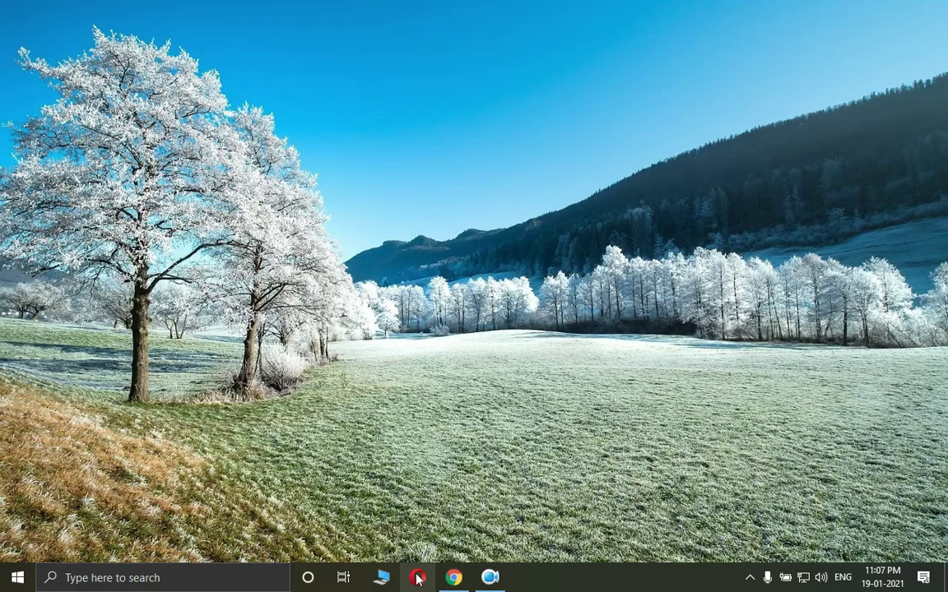
{"action": "mouse_move", "coordinate": [453, 576]}
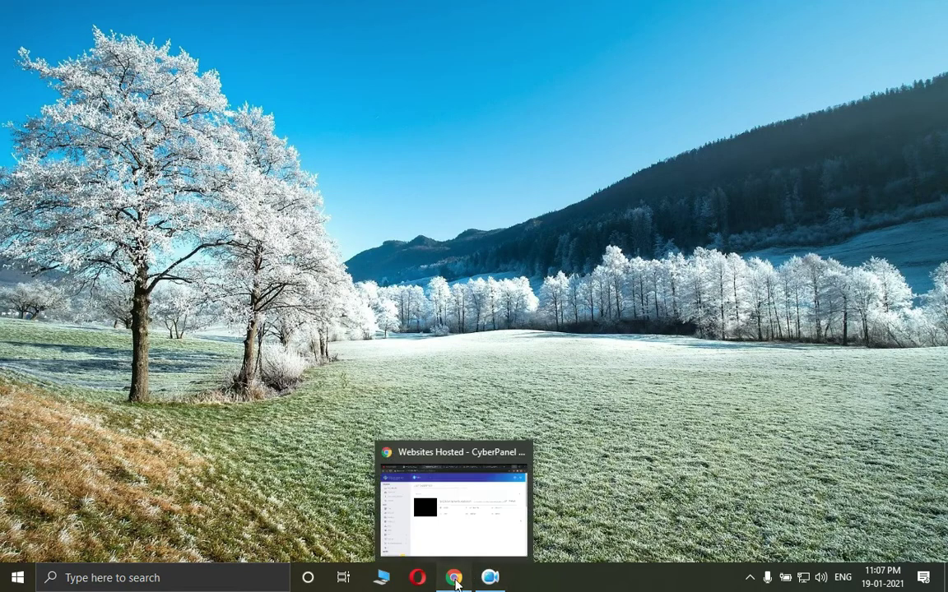
{"action": "left_click", "coordinate": [452, 510]}
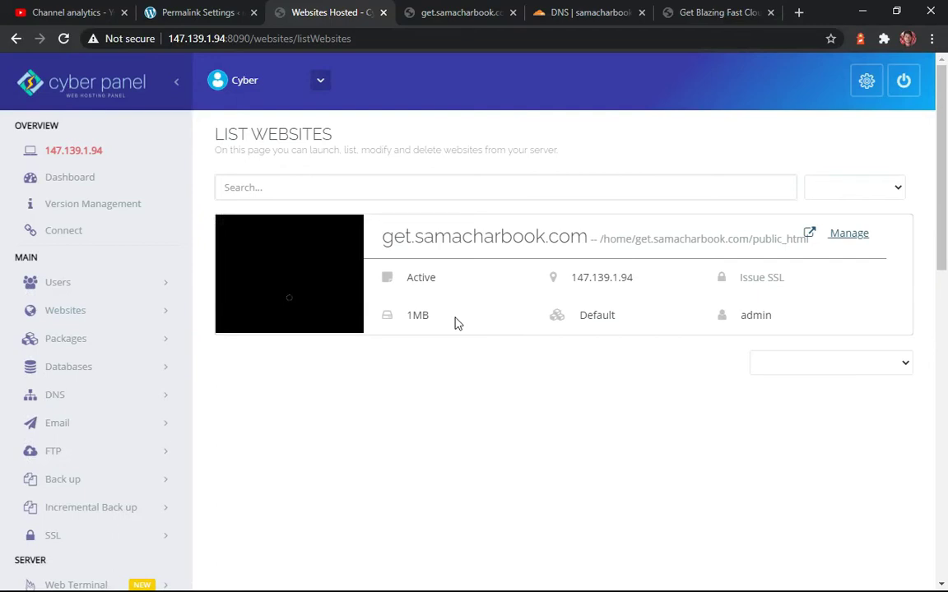
Open a new browser tab and look back over ResellerClub's cloud hosting features
{"action": "left_click", "coordinate": [798, 13]}
{"action": "left_click", "coordinate": [626, 10]}
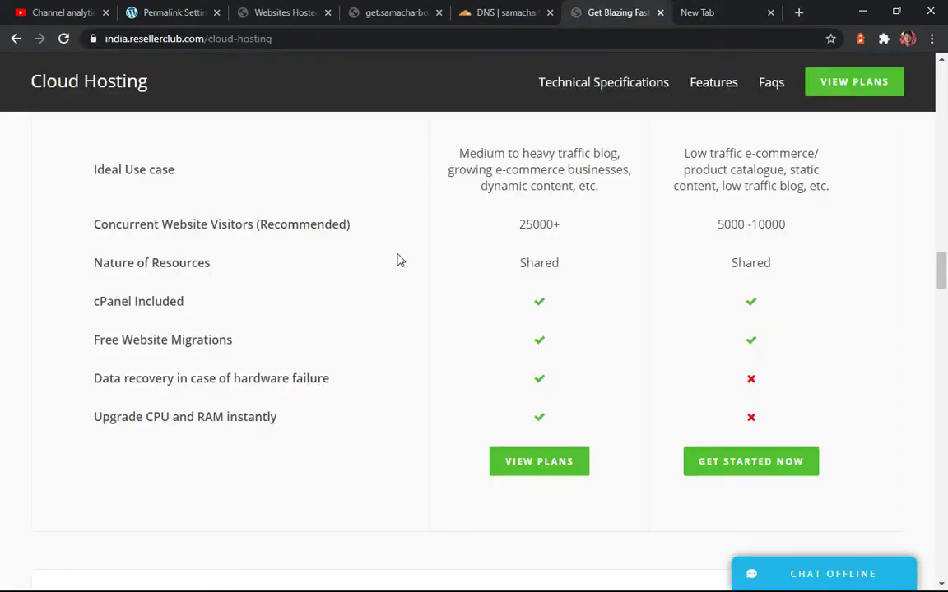
{"action": "scroll", "coordinate": [186, 214], "scroll_direction": "up", "scroll_amount": 5}
{"action": "scroll", "coordinate": [281, 211], "scroll_direction": "up", "scroll_amount": 10}
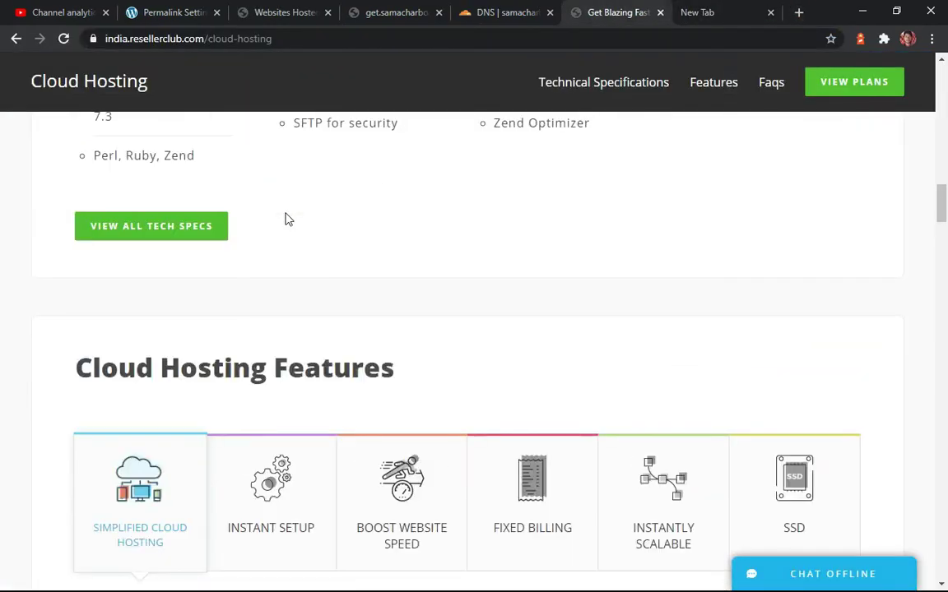
{"action": "scroll", "coordinate": [287, 218], "scroll_direction": "up", "scroll_amount": 3}
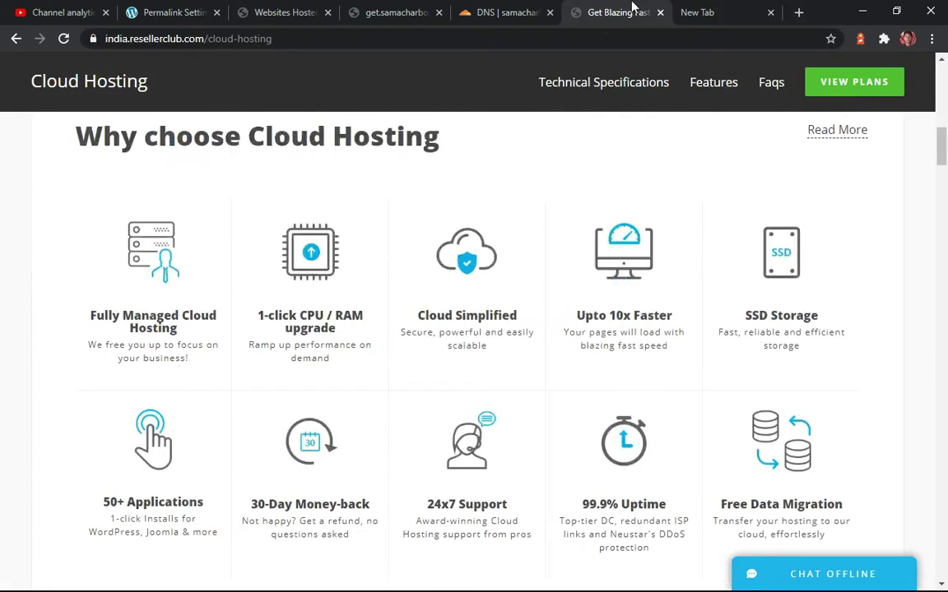
{"action": "left_click", "coordinate": [697, 8]}
{"action": "left_click", "coordinate": [595, 43]}
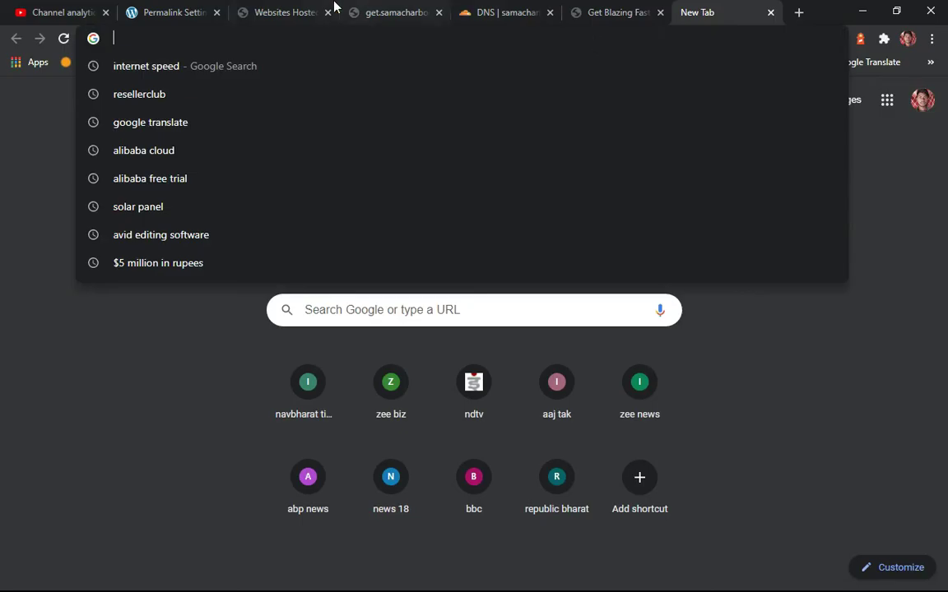
{"action": "left_click", "coordinate": [270, 9]}
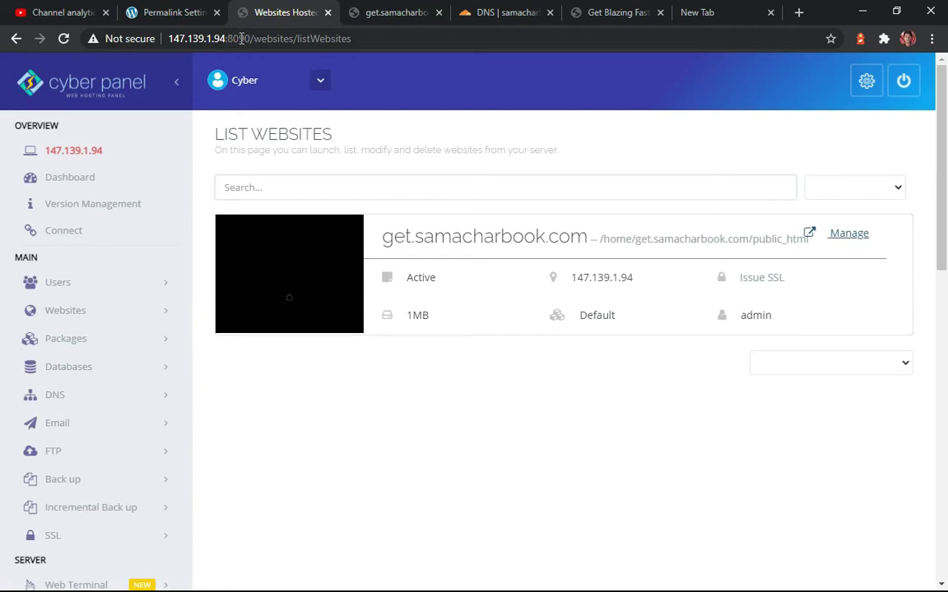
{"action": "scroll", "coordinate": [85, 334], "scroll_direction": "down", "scroll_amount": 5}
{"action": "scroll", "coordinate": [71, 414], "scroll_direction": "up", "scroll_amount": 1}
{"action": "scroll", "coordinate": [71, 414], "scroll_direction": "up", "scroll_amount": 4}
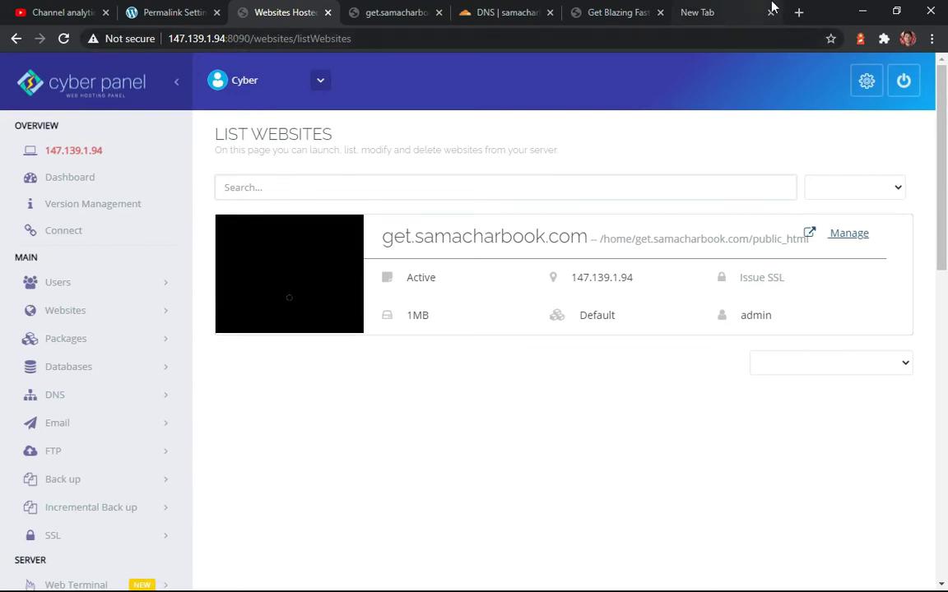
{"action": "left_click", "coordinate": [724, 11]}
{"action": "left_click", "coordinate": [288, 11]}
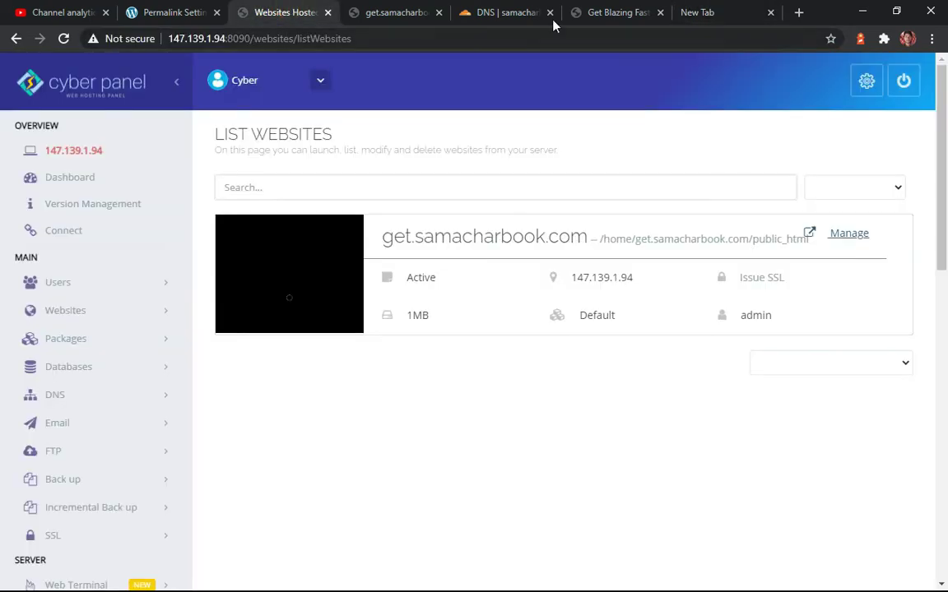
Search Google for alibaba cloud in the empty browser tab and open the Alibaba Cloud official website
{"action": "left_click", "coordinate": [704, 10]}
{"action": "left_click", "coordinate": [566, 42]}
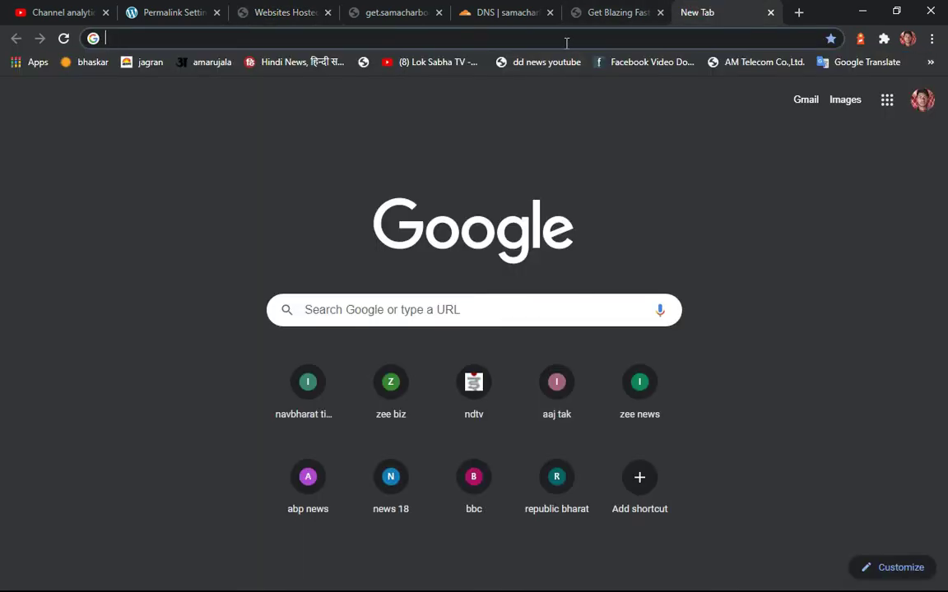
{"action": "type", "text": "alibaba cloud"}
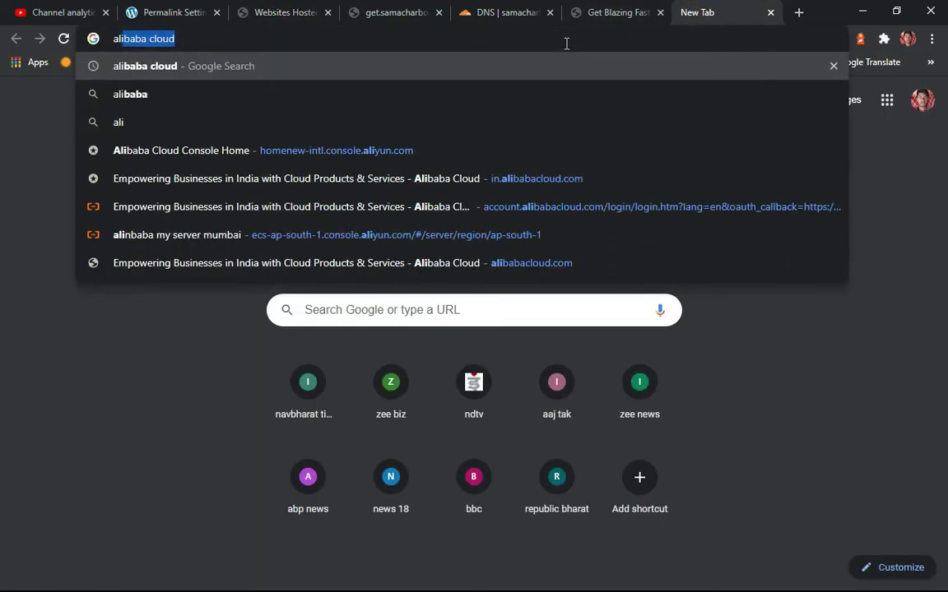
{"action": "key", "text": "Return"}
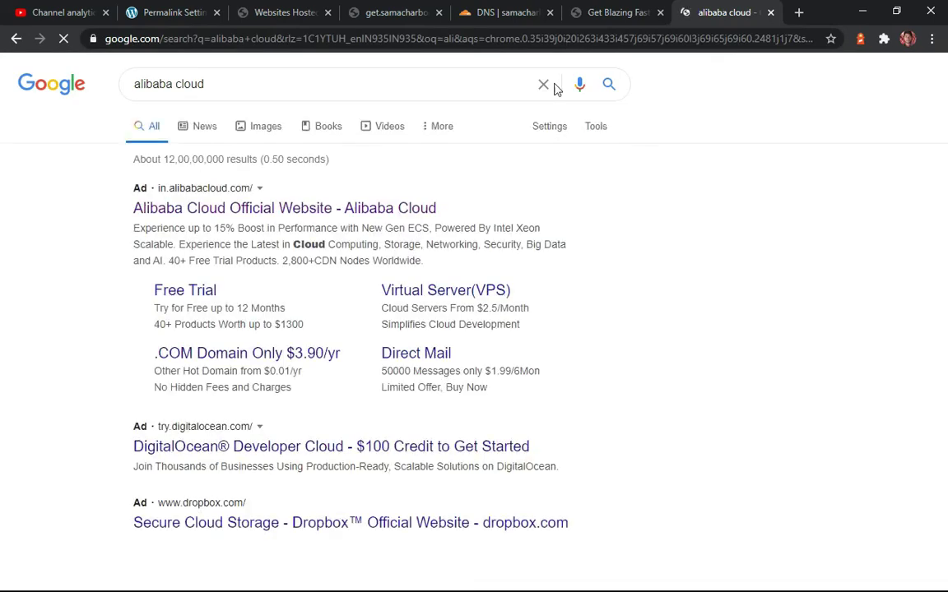
{"action": "left_click", "coordinate": [290, 218]}
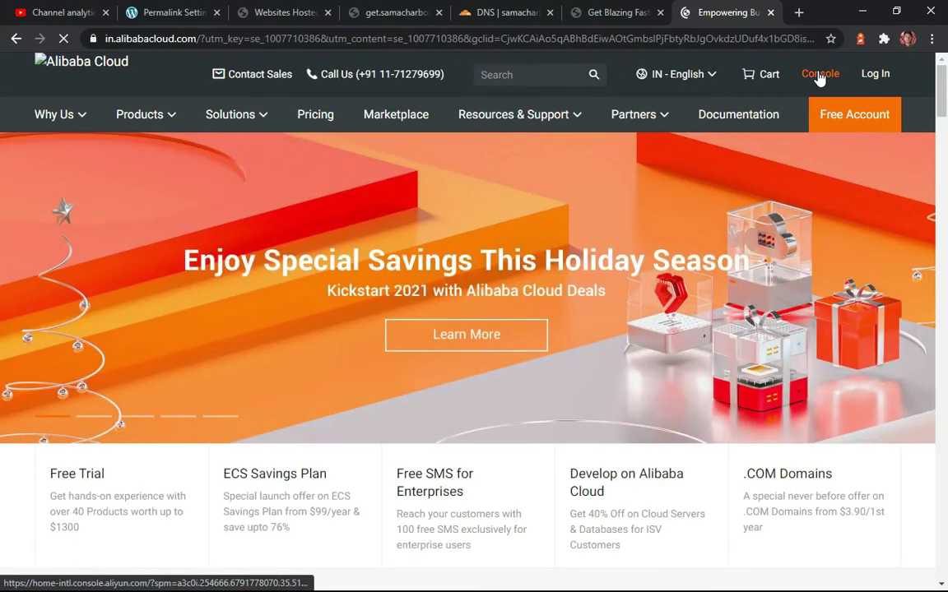
Open the Alibaba Cloud console, complete the slider verification and sign in with the prefilled account credentials
{"action": "left_click", "coordinate": [820, 74]}
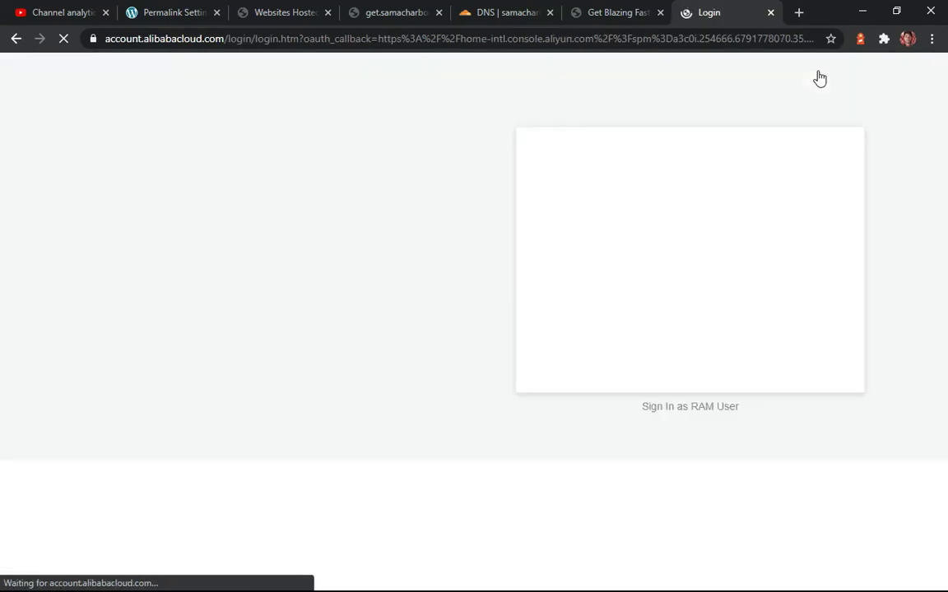
{"action": "left_click_drag", "start_coordinate": [628, 312], "coordinate": [832, 332]}
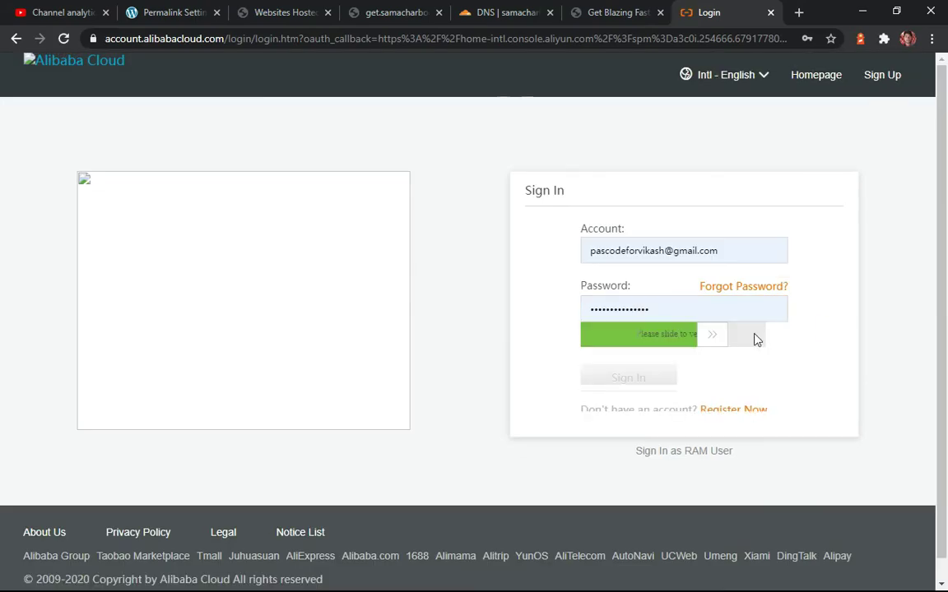
{"action": "left_click", "coordinate": [637, 388]}
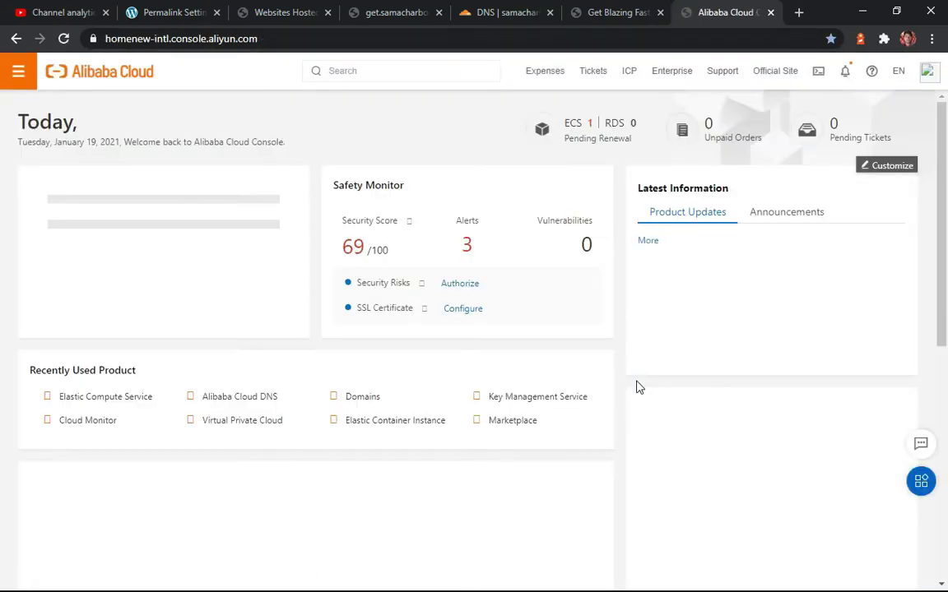
Open Elastic Compute Service from the recently used products and display its list of instances
{"action": "left_click", "coordinate": [125, 398]}
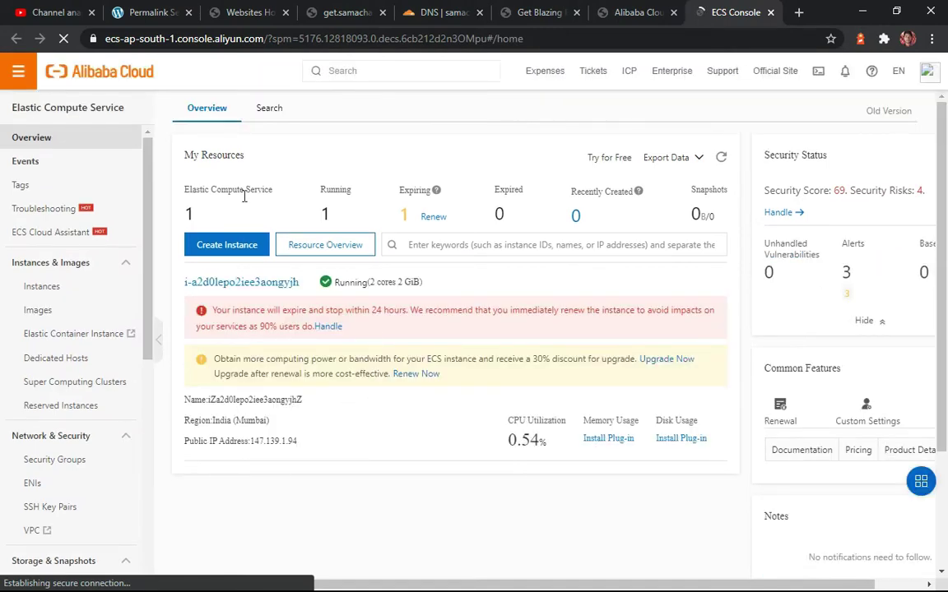
{"action": "left_click", "coordinate": [43, 287]}
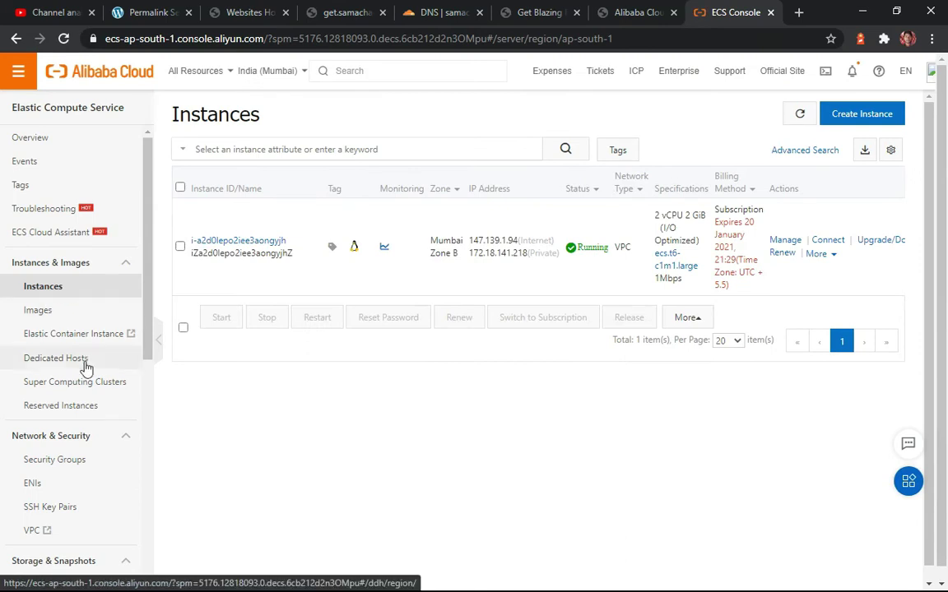
{"action": "scroll", "coordinate": [66, 288], "scroll_direction": "down", "scroll_amount": 2}
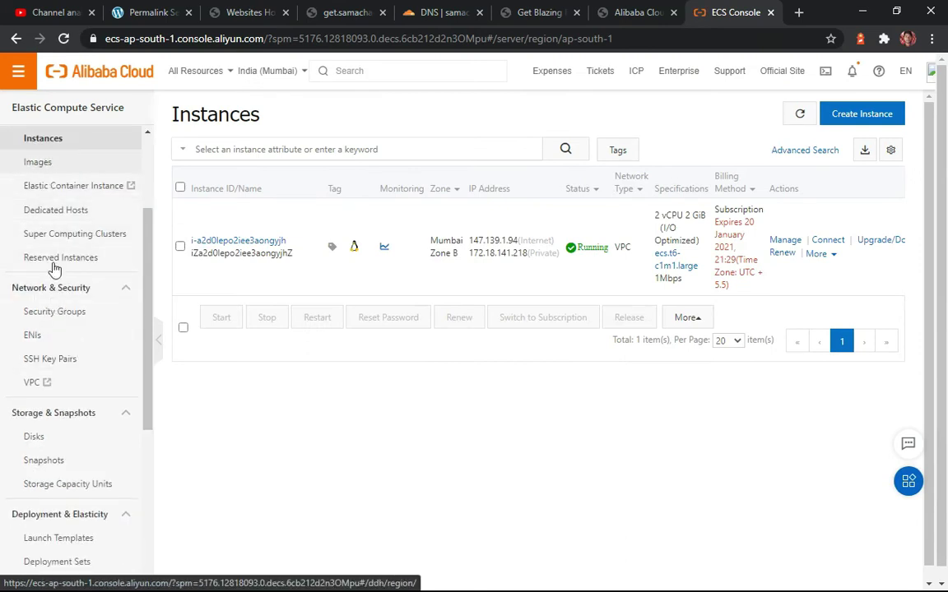
Open the Security Groups list under Network & Security and display the rules of the Mumbai region's security group
{"action": "left_click", "coordinate": [67, 321]}
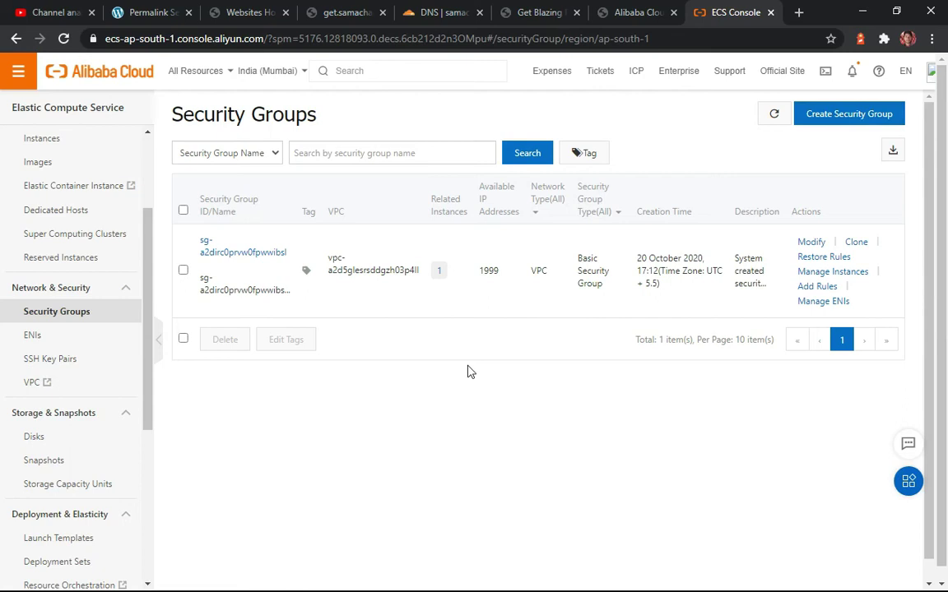
{"action": "left_click", "coordinate": [234, 253]}
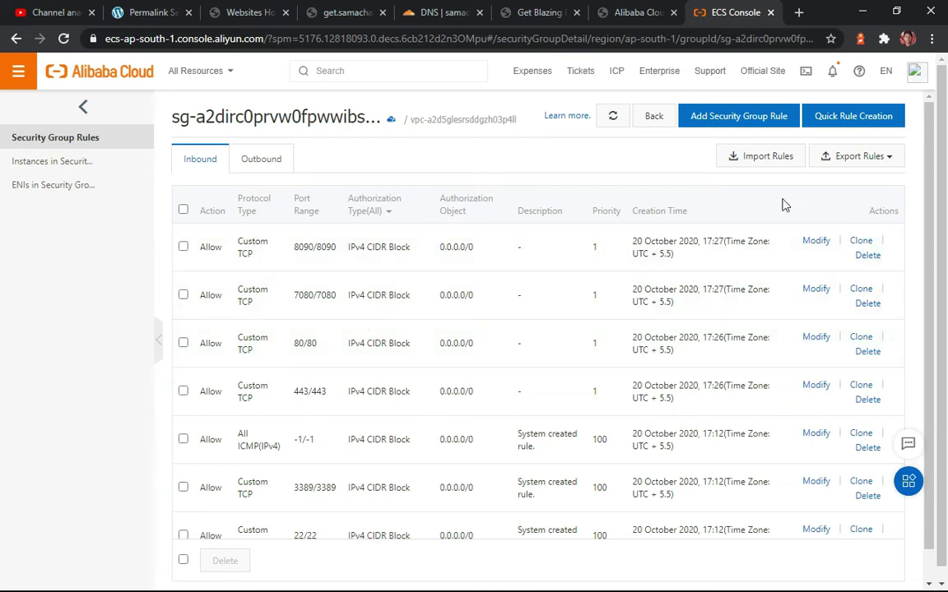
{"action": "left_click", "coordinate": [758, 161]}
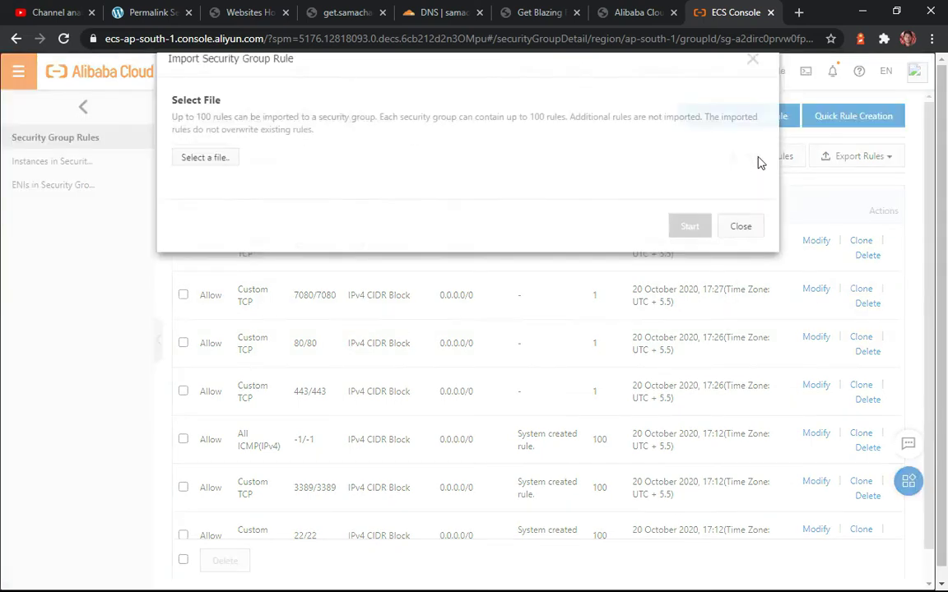
{"action": "left_click", "coordinate": [220, 194]}
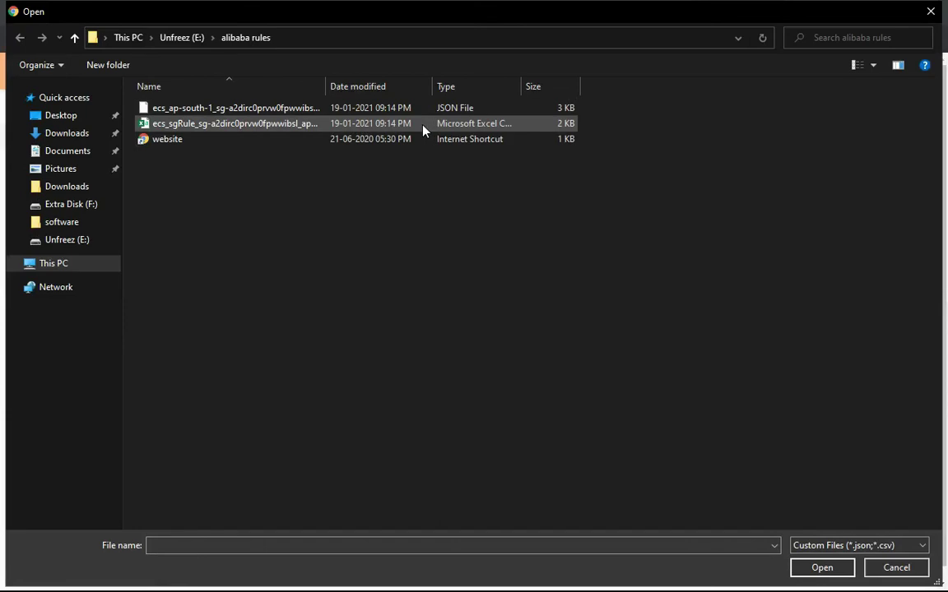
{"action": "key", "text": "Escape"}
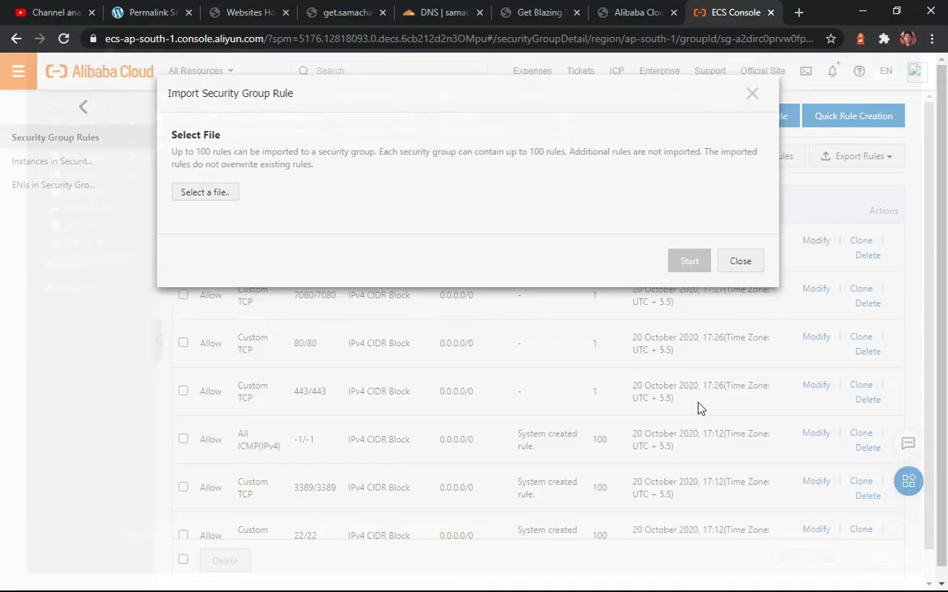
{"action": "left_click", "coordinate": [751, 93]}
Import all security group rules from the file ecs_ap-south-1_sg-a2dirc0prvw0fpwwibsl.json and finish the import
{"action": "left_click", "coordinate": [767, 158]}
{"action": "left_click", "coordinate": [216, 192]}
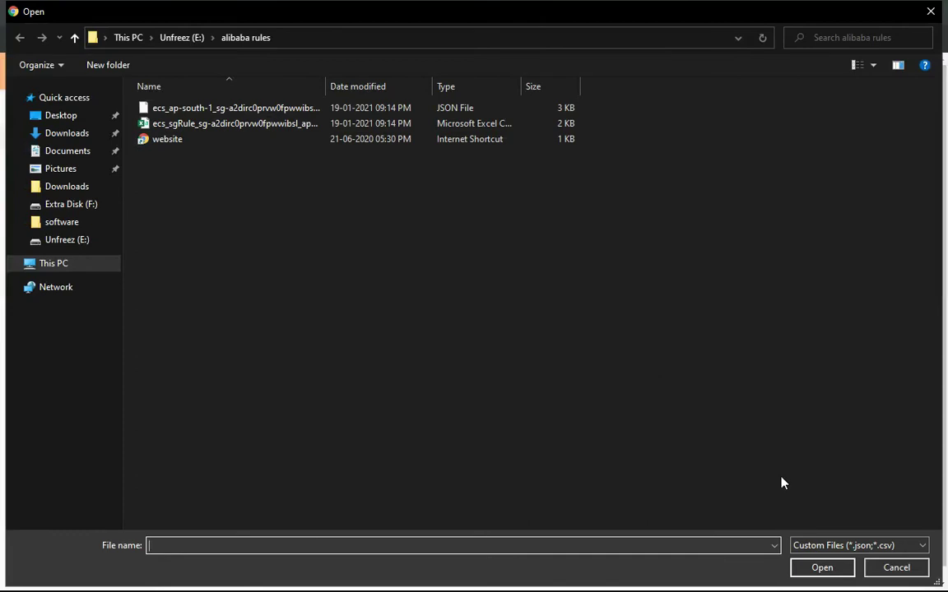
{"action": "left_click", "coordinate": [304, 116]}
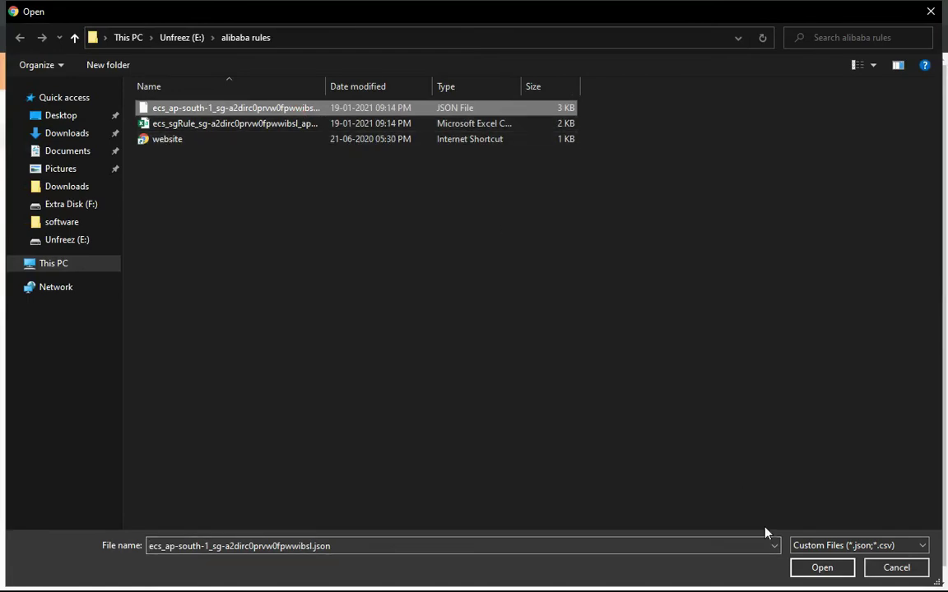
{"action": "left_click", "coordinate": [822, 569]}
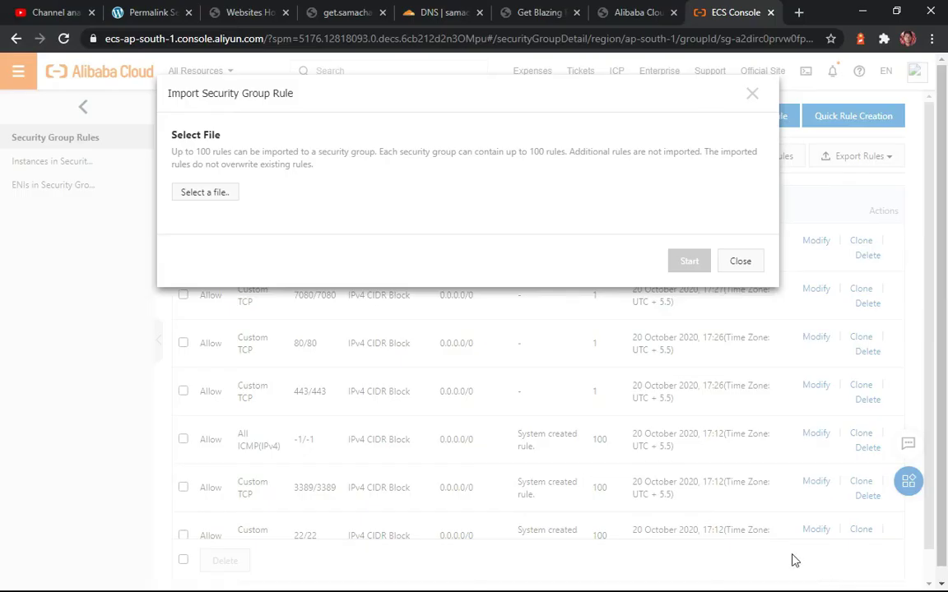
{"action": "scroll", "coordinate": [462, 282], "scroll_direction": "down", "scroll_amount": 3}
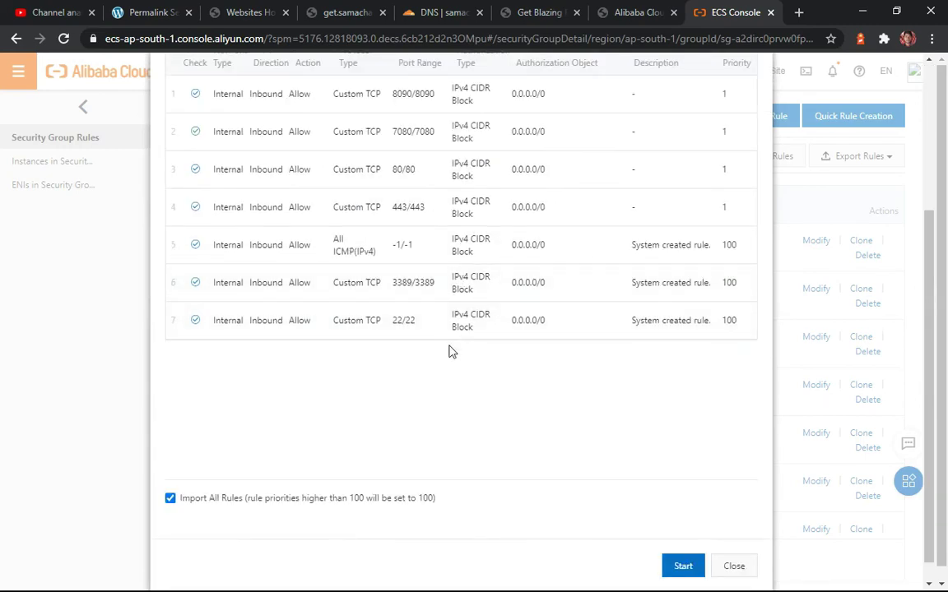
{"action": "scroll", "coordinate": [450, 349], "scroll_direction": "up", "scroll_amount": 3}
{"action": "scroll", "coordinate": [451, 352], "scroll_direction": "down", "scroll_amount": 4}
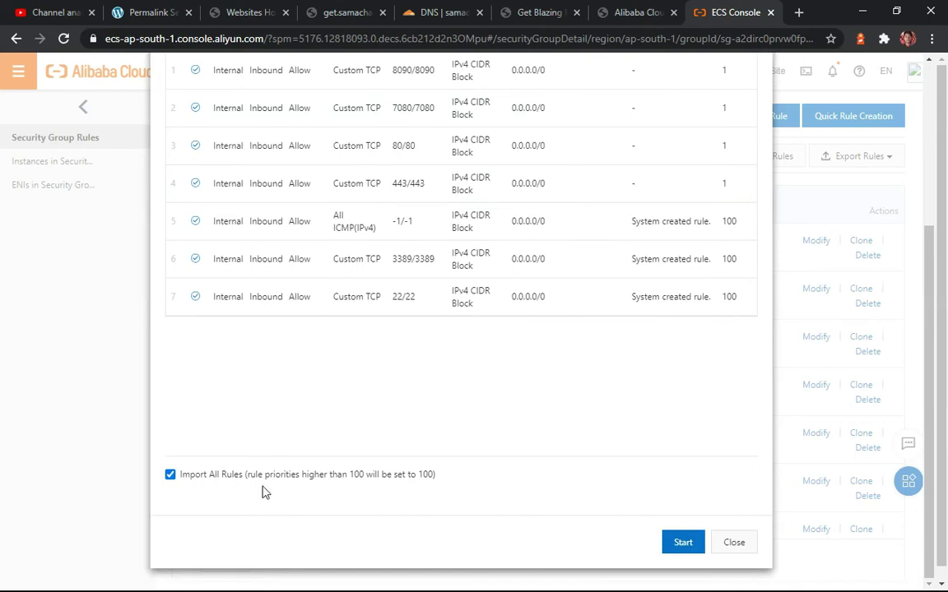
{"action": "left_click", "coordinate": [686, 546]}
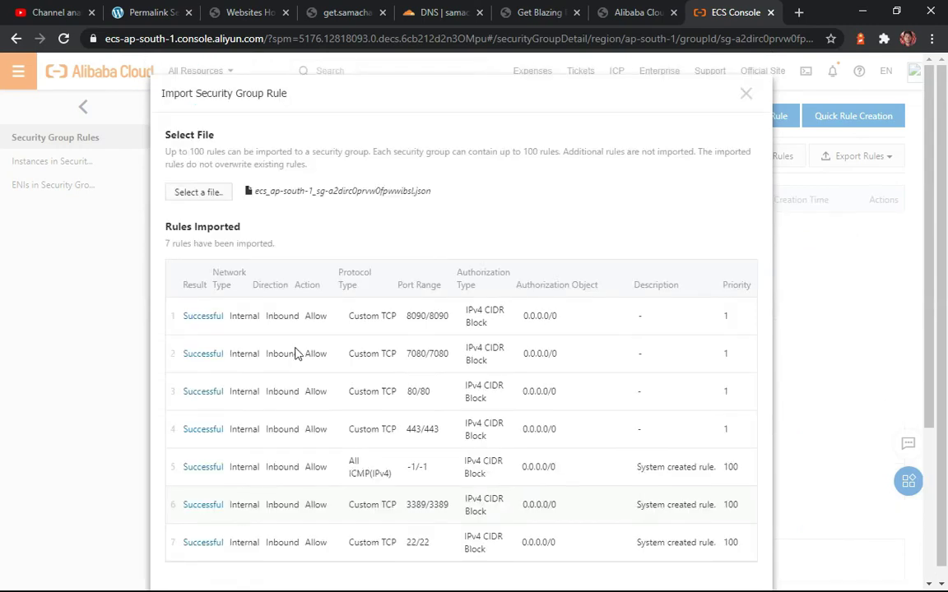
{"action": "scroll", "coordinate": [294, 355], "scroll_direction": "down", "scroll_amount": 3}
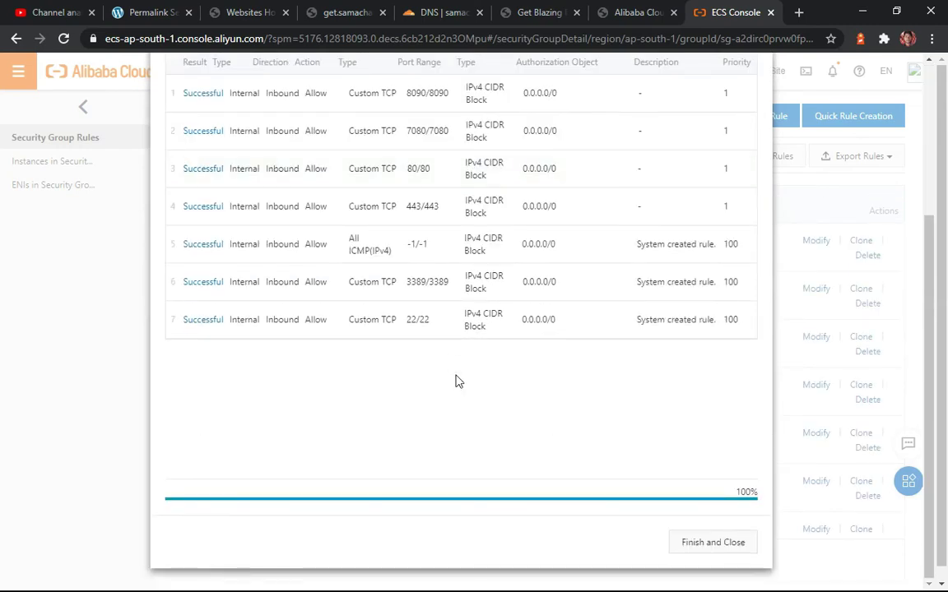
{"action": "left_click", "coordinate": [695, 544]}
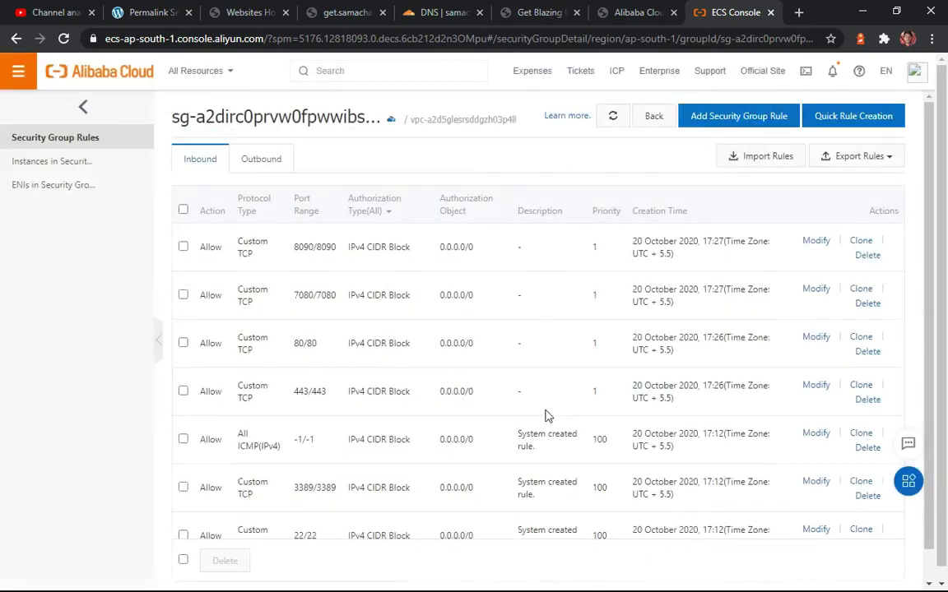
Delete the inbound Custom TCP rule for port range 7080/7080 from the security group
{"action": "scroll", "coordinate": [520, 397], "scroll_direction": "down", "scroll_amount": 1}
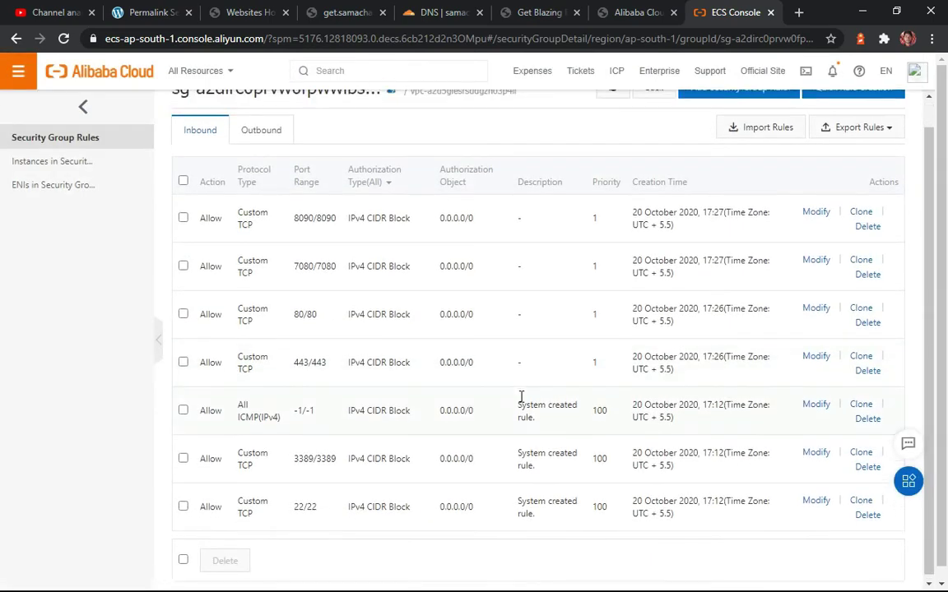
{"action": "scroll", "coordinate": [521, 397], "scroll_direction": "up", "scroll_amount": 1}
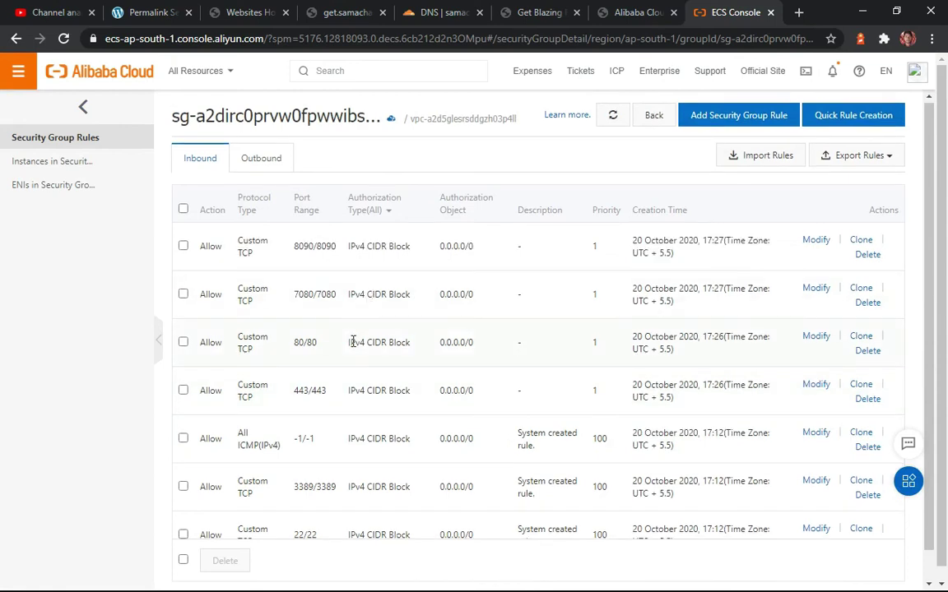
{"action": "scroll", "coordinate": [353, 345], "scroll_direction": "down", "scroll_amount": 1}
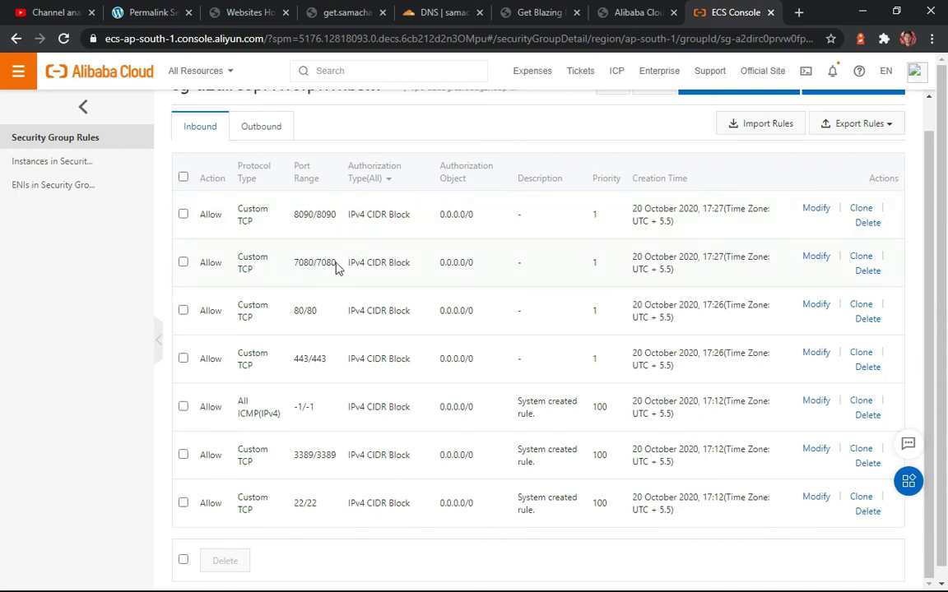
{"action": "left_click", "coordinate": [866, 272]}
{"action": "scroll", "coordinate": [509, 317], "scroll_direction": "down", "scroll_amount": 1}
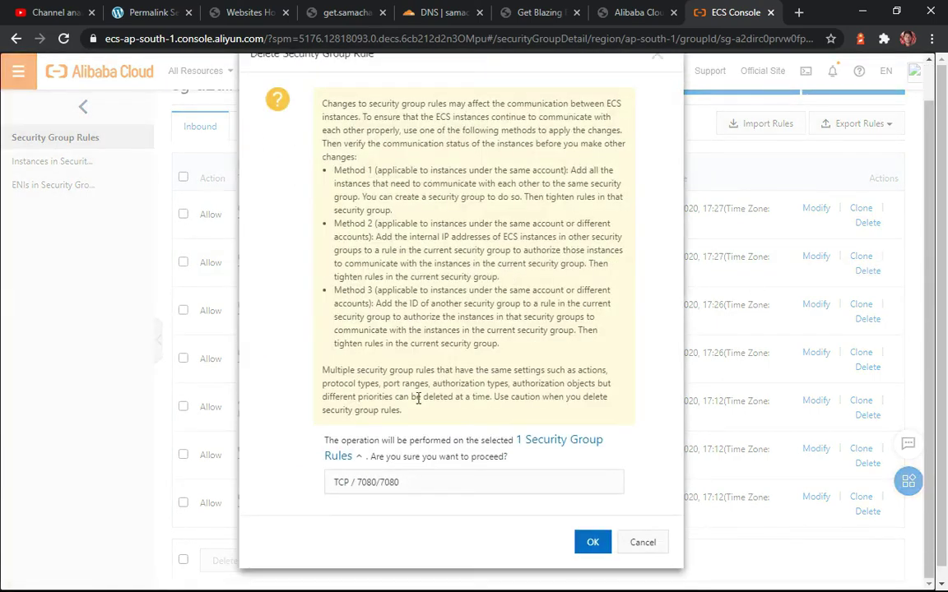
{"action": "left_click", "coordinate": [585, 549]}
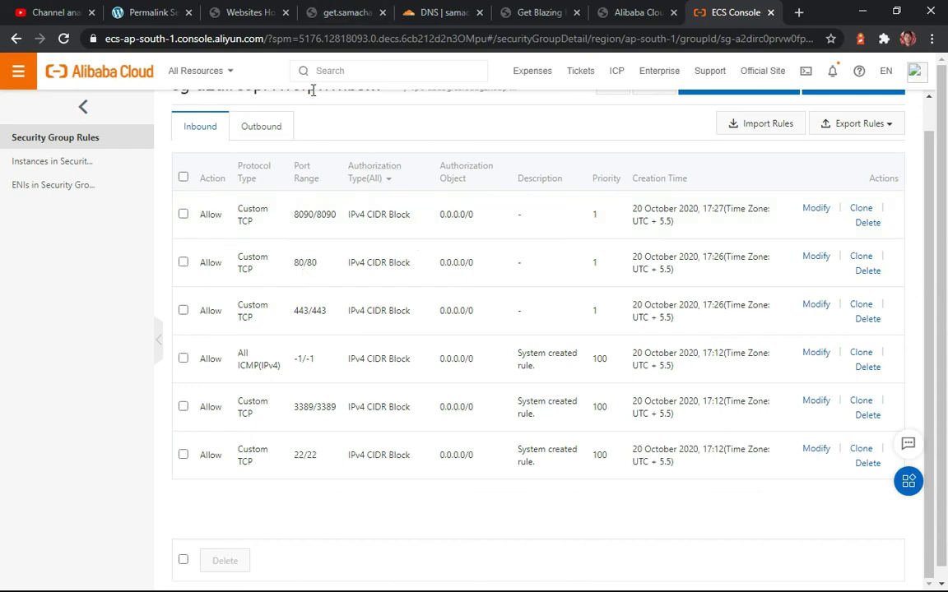
Switch to CyberPanel, open the Modify User page from the home page and load the admin account's details
{"action": "left_click", "coordinate": [247, 12]}
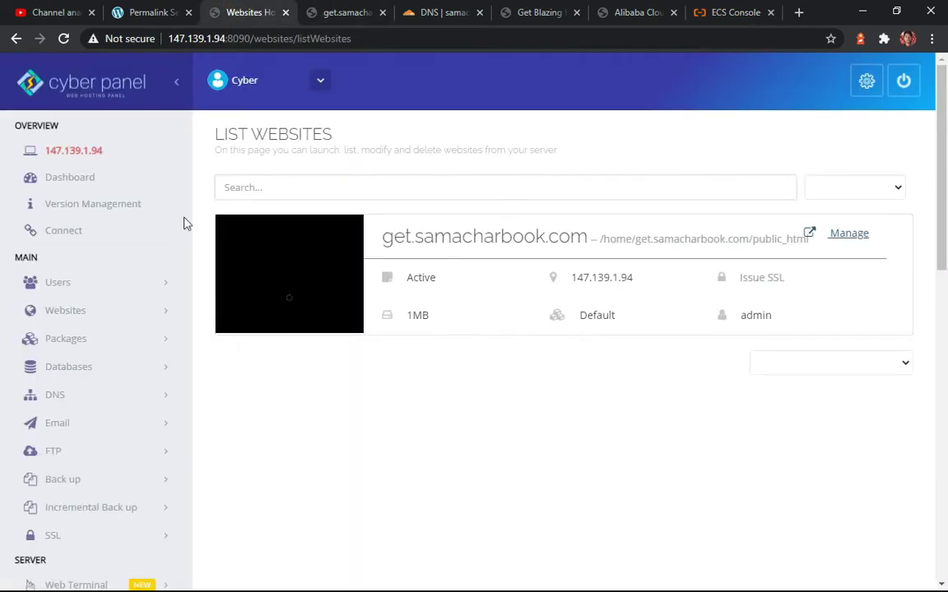
{"action": "left_click", "coordinate": [59, 80]}
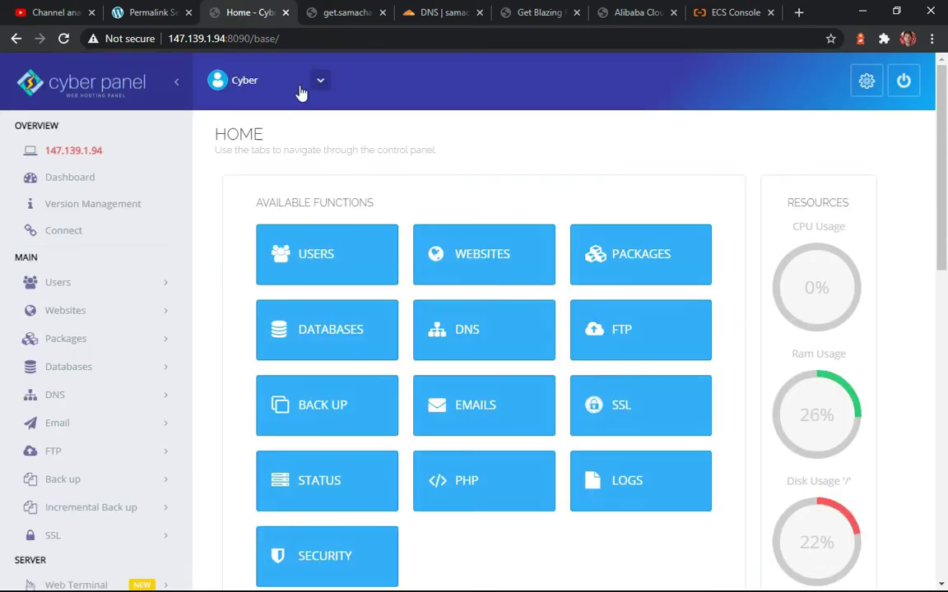
{"action": "left_click", "coordinate": [320, 81]}
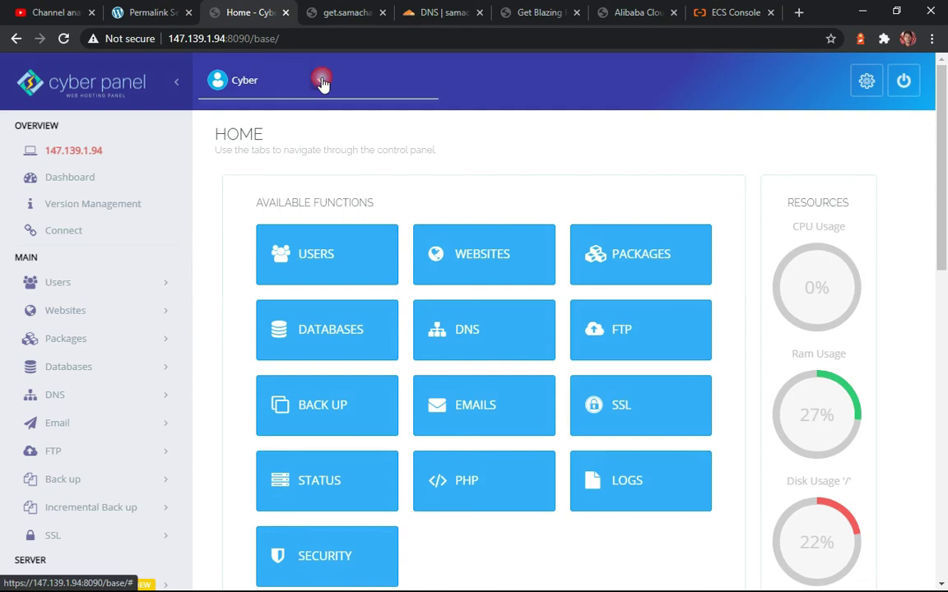
{"action": "left_click", "coordinate": [300, 148]}
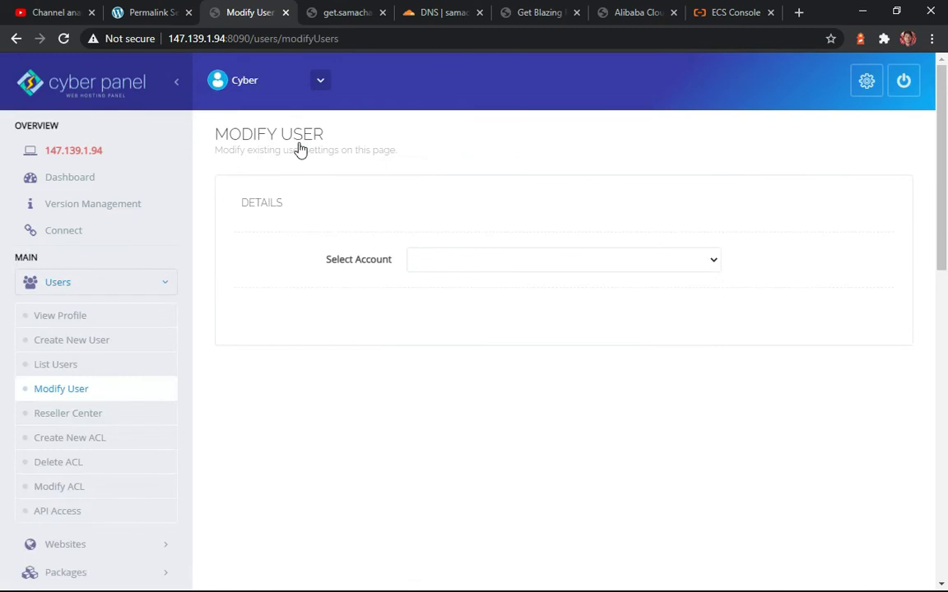
{"action": "left_click", "coordinate": [451, 265]}
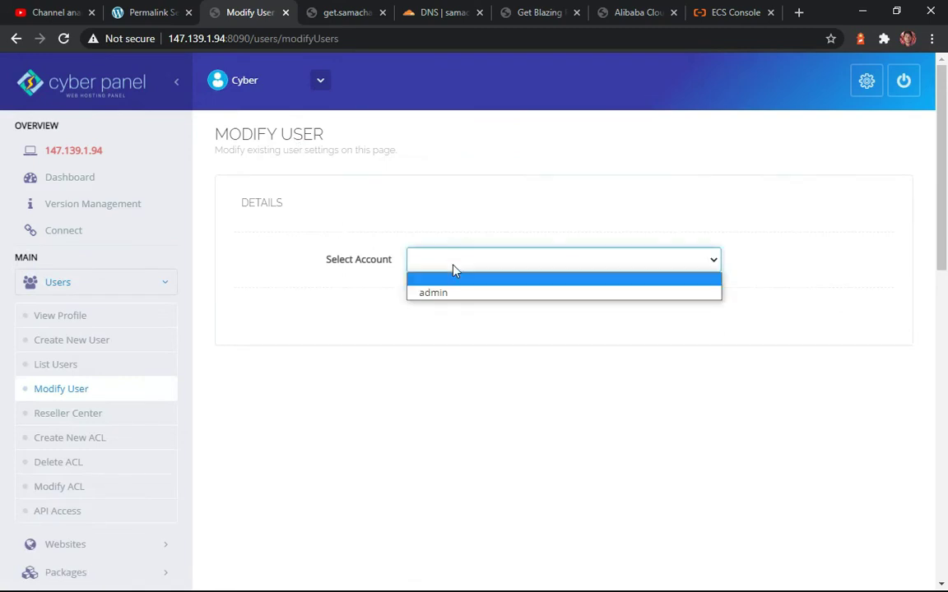
{"action": "left_click", "coordinate": [451, 293]}
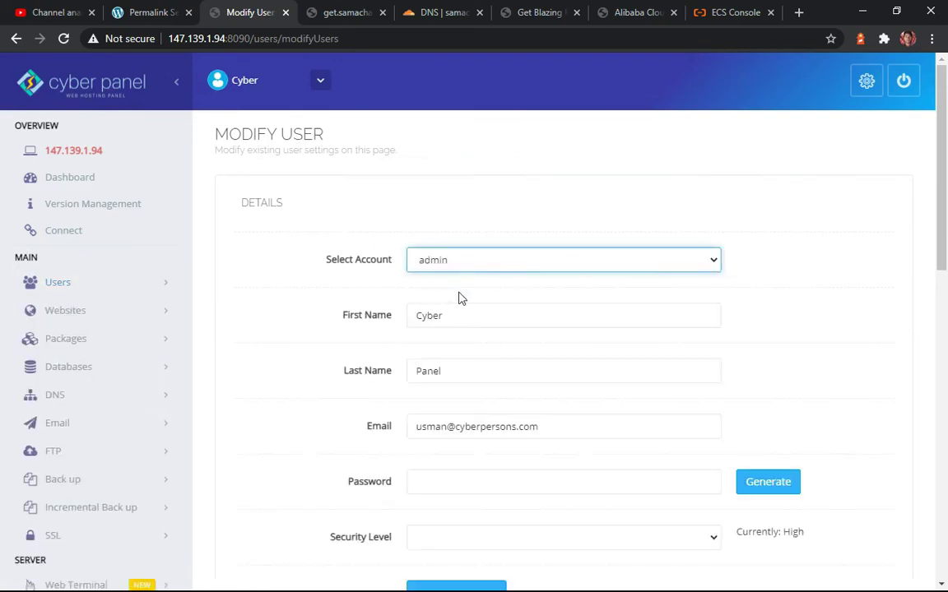
Examine the admin account's name, email, password and security level fields, highlighting the email address
{"action": "scroll", "coordinate": [349, 281], "scroll_direction": "down", "scroll_amount": 3}
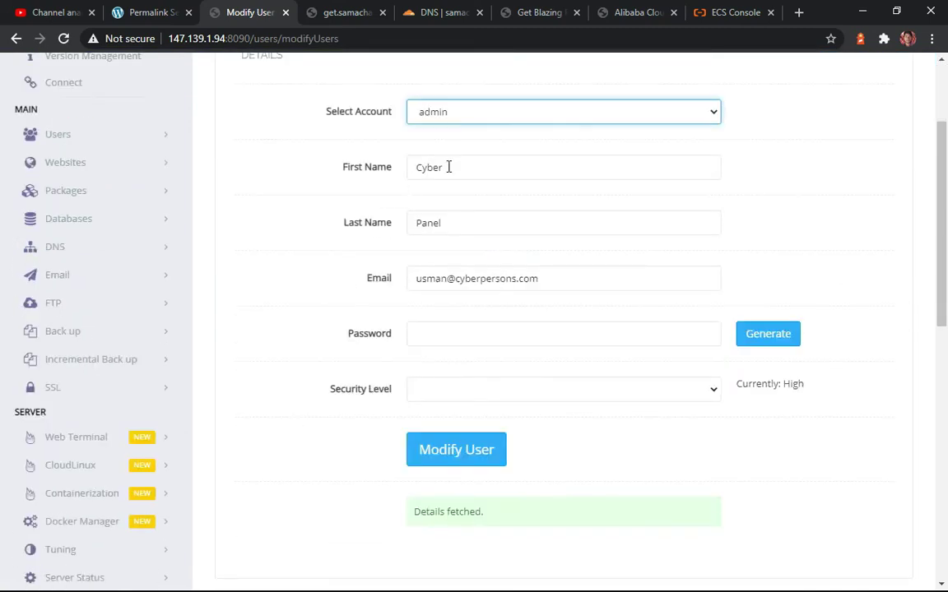
{"action": "scroll", "coordinate": [377, 296], "scroll_direction": "down", "scroll_amount": 3}
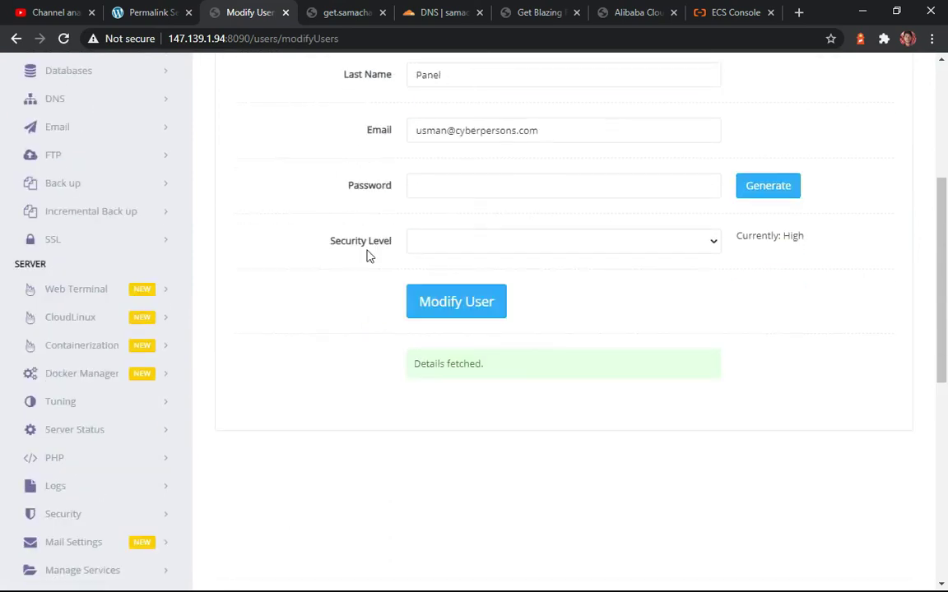
{"action": "left_click_drag", "start_coordinate": [558, 129], "coordinate": [387, 135]}
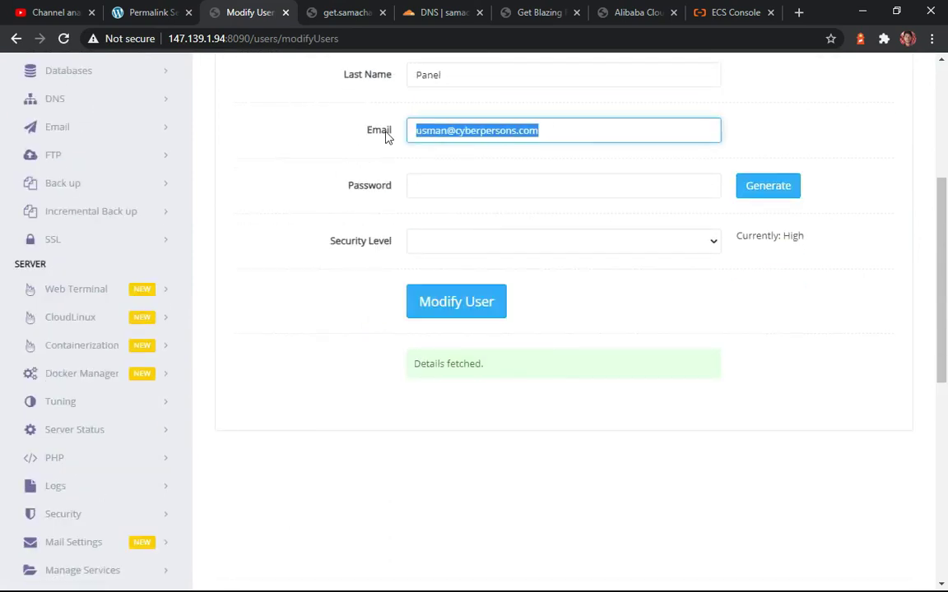
{"action": "left_click", "coordinate": [349, 137]}
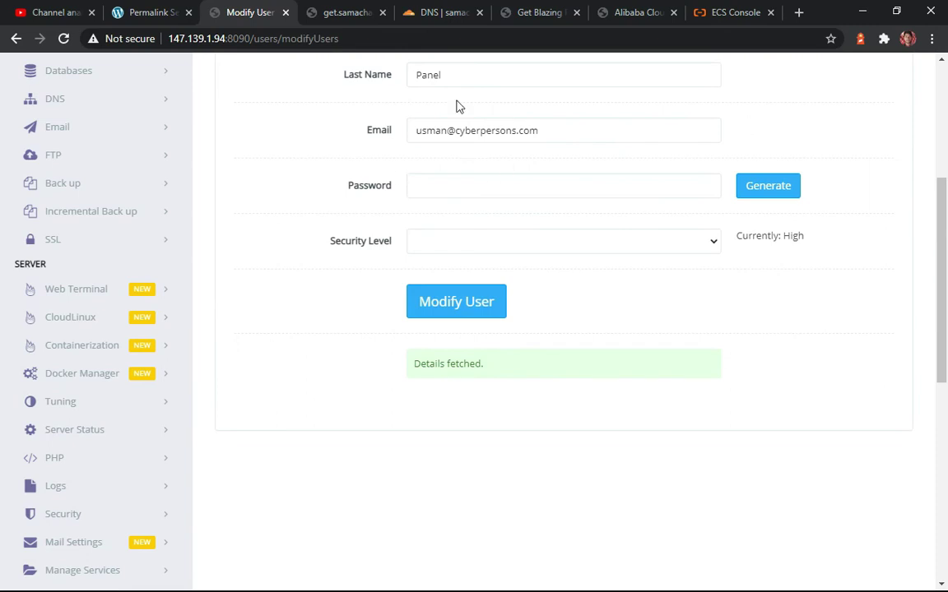
{"action": "scroll", "coordinate": [327, 159], "scroll_direction": "up", "scroll_amount": 1}
{"action": "left_click_drag", "start_coordinate": [482, 204], "coordinate": [381, 212]}
{"action": "left_click", "coordinate": [381, 212]}
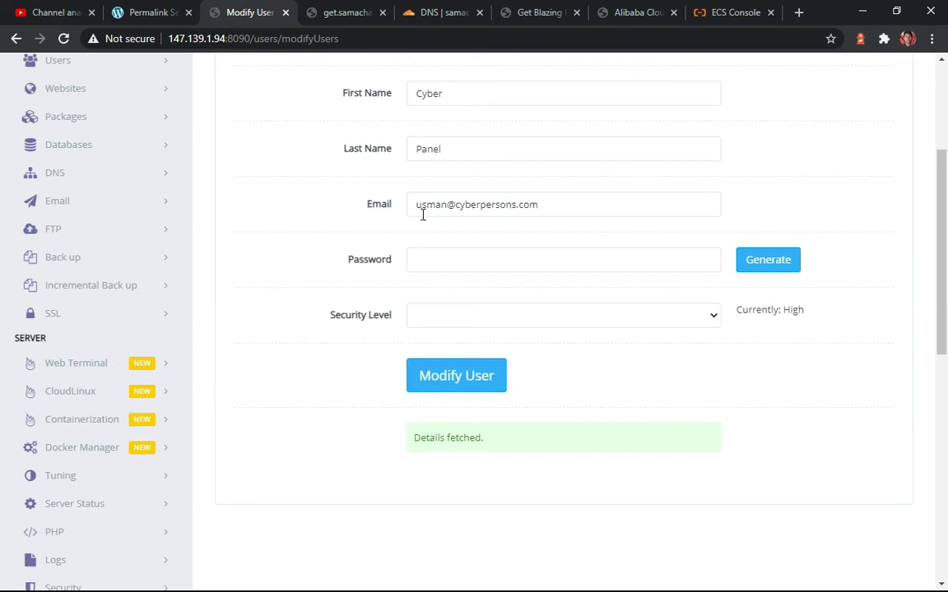
Generate a new random value for the admin account's password field and highlight the generated password
{"action": "left_click", "coordinate": [436, 264]}
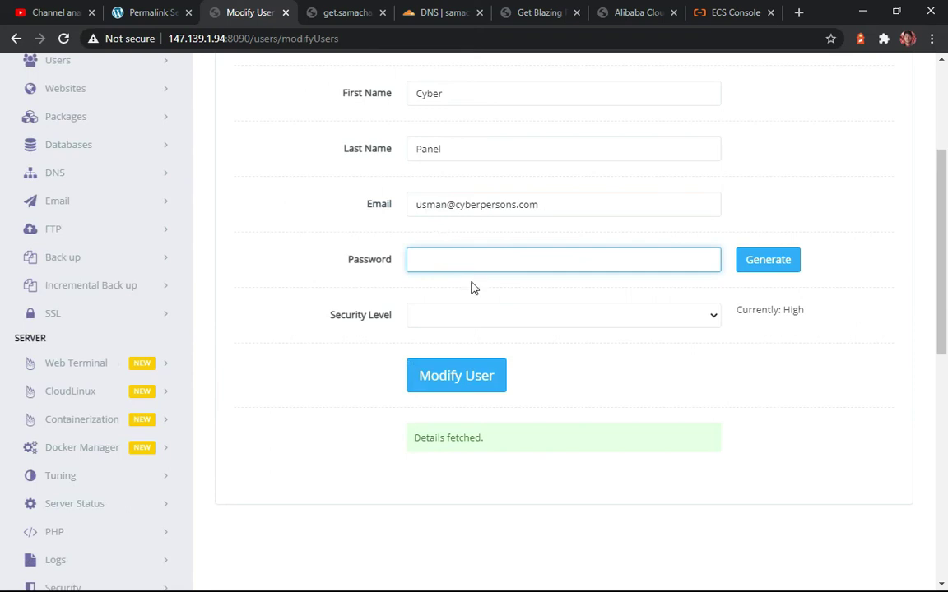
{"action": "left_click", "coordinate": [761, 262]}
{"action": "left_click", "coordinate": [540, 262]}
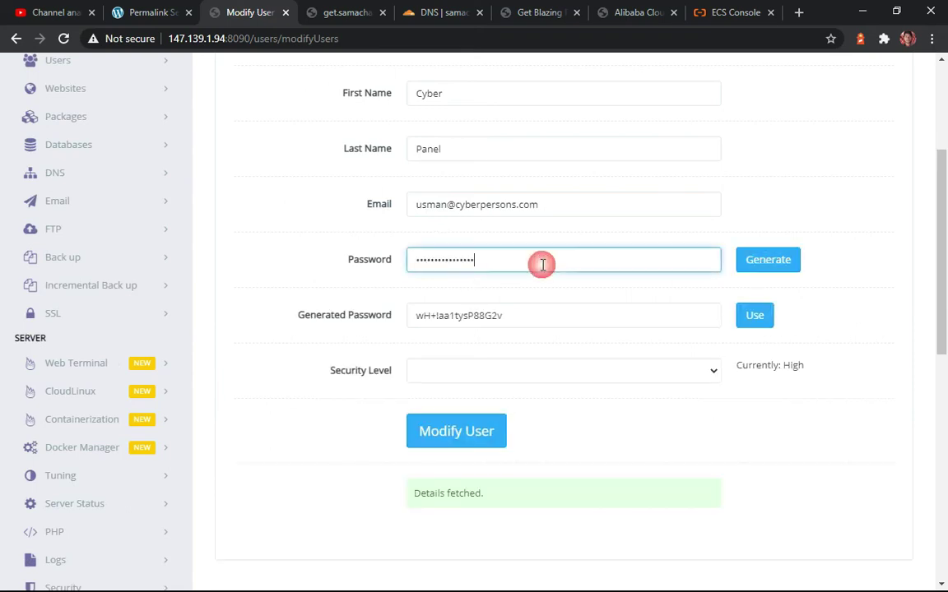
{"action": "left_click", "coordinate": [333, 290]}
{"action": "left_click", "coordinate": [579, 313]}
{"action": "left_click_drag", "start_coordinate": [504, 306], "coordinate": [416, 311]}
{"action": "scroll", "coordinate": [428, 306], "scroll_direction": "down", "scroll_amount": 1}
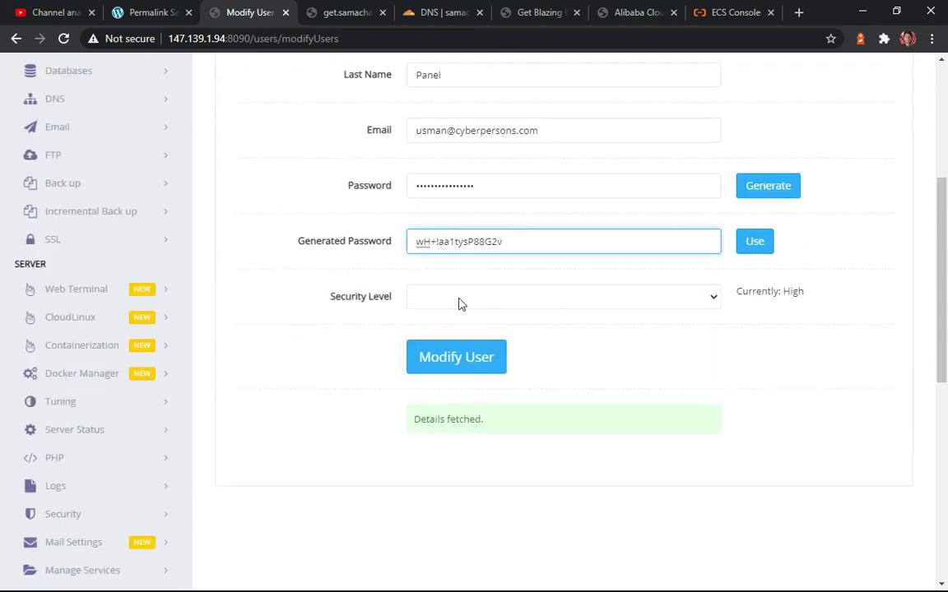
Check the Security Level options available for the admin account without choosing one
{"action": "left_click", "coordinate": [470, 298]}
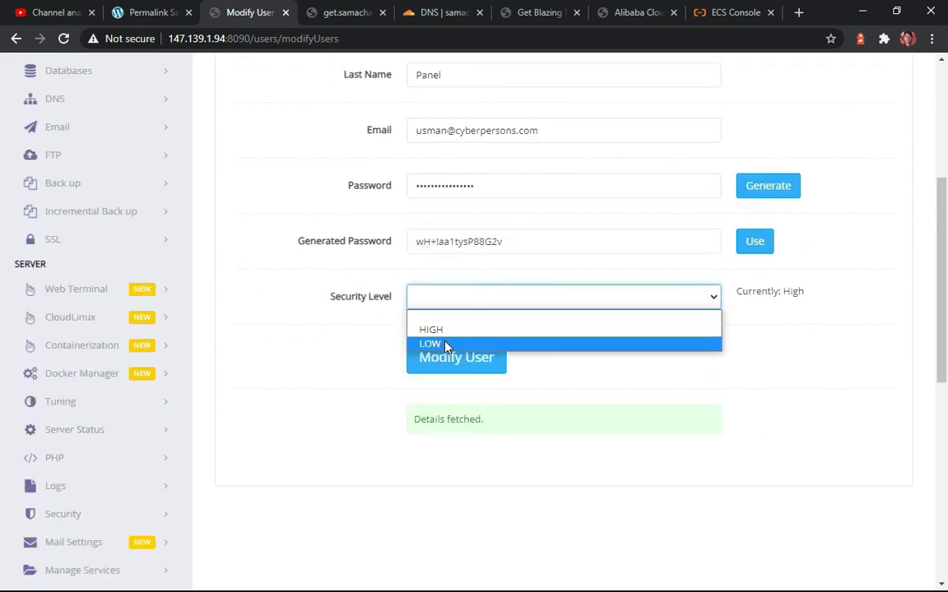
{"action": "left_click", "coordinate": [391, 332]}
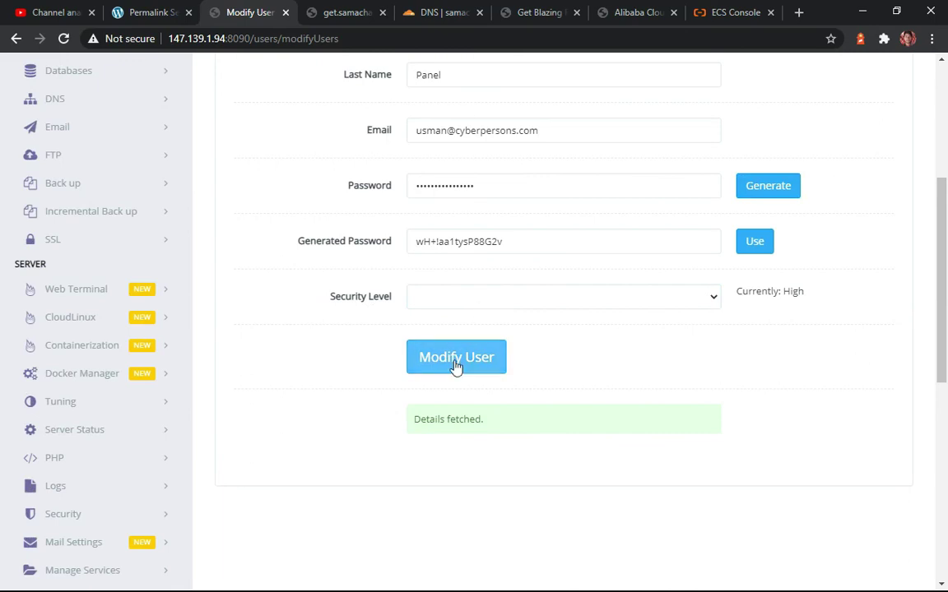
{"action": "scroll", "coordinate": [485, 313], "scroll_direction": "up", "scroll_amount": 1}
{"action": "scroll", "coordinate": [485, 312], "scroll_direction": "up", "scroll_amount": 3}
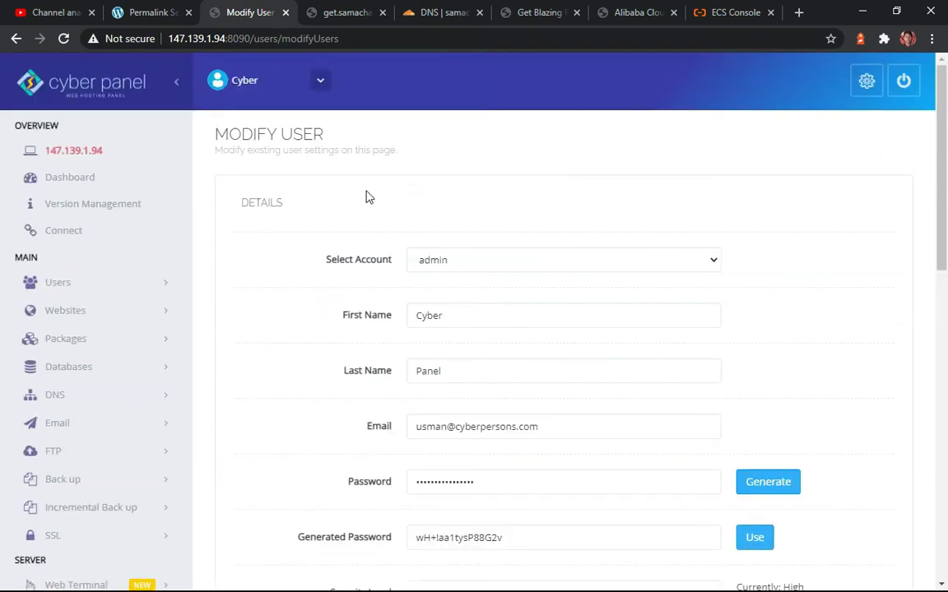
Review the admin account's details on the Modify User page, checking the selected account and highlighting its password field
{"action": "scroll", "coordinate": [408, 246], "scroll_direction": "down", "scroll_amount": 2}
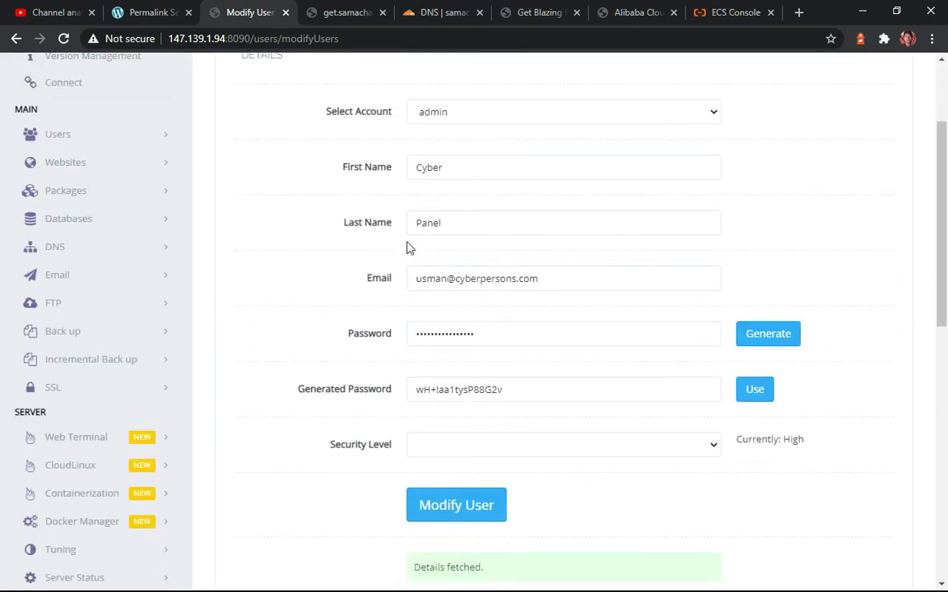
{"action": "left_click", "coordinate": [461, 119]}
{"action": "left_click", "coordinate": [451, 120]}
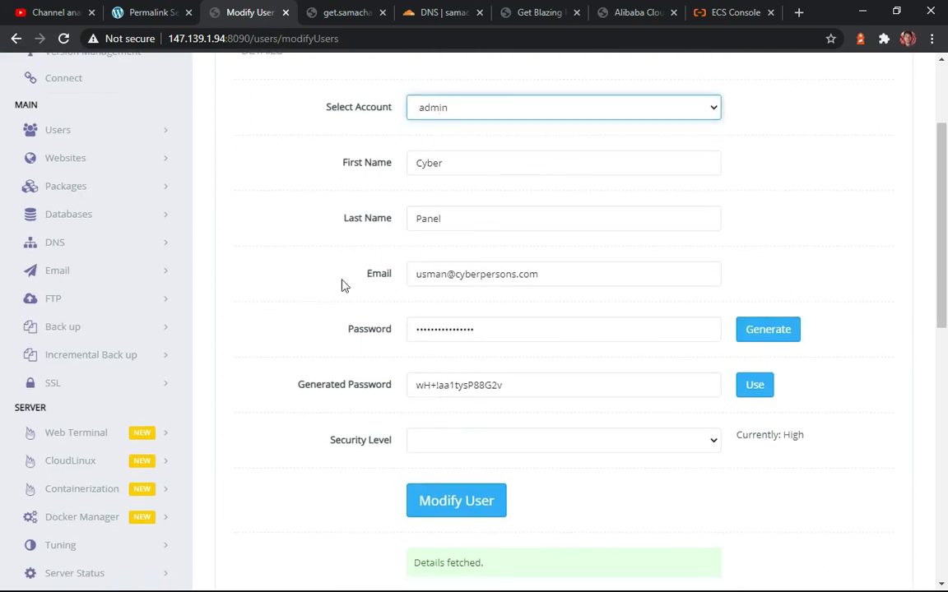
{"action": "scroll", "coordinate": [387, 288], "scroll_direction": "down", "scroll_amount": 1}
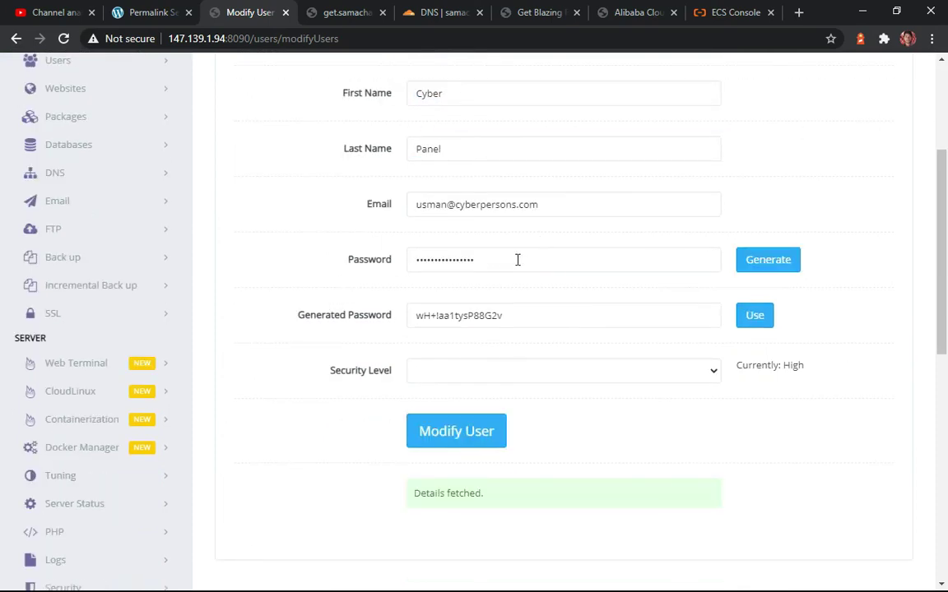
{"action": "left_click_drag", "start_coordinate": [516, 258], "coordinate": [387, 267]}
{"action": "left_click", "coordinate": [406, 259]}
{"action": "scroll", "coordinate": [405, 266], "scroll_direction": "up", "scroll_amount": 2}
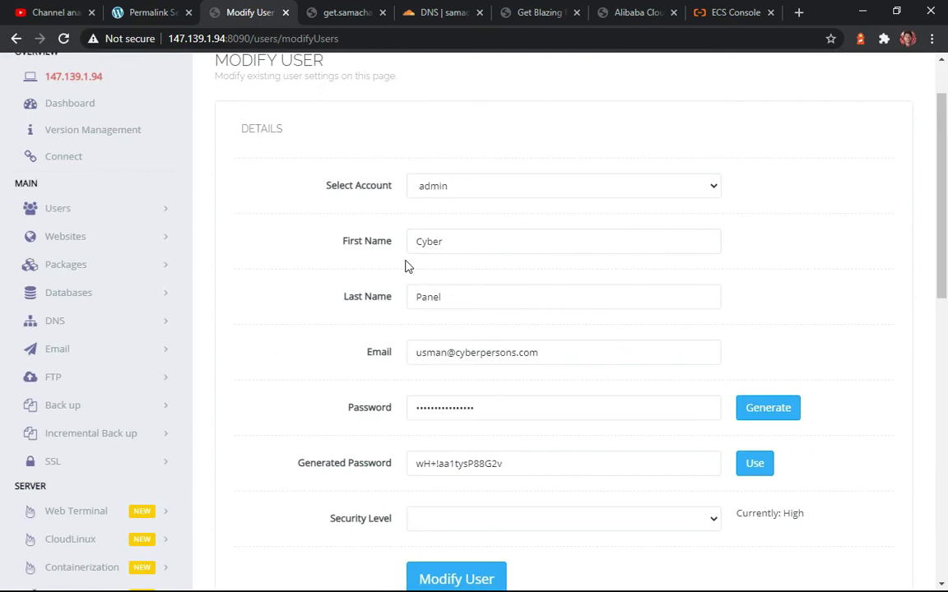
{"action": "scroll", "coordinate": [404, 265], "scroll_direction": "down", "scroll_amount": 2}
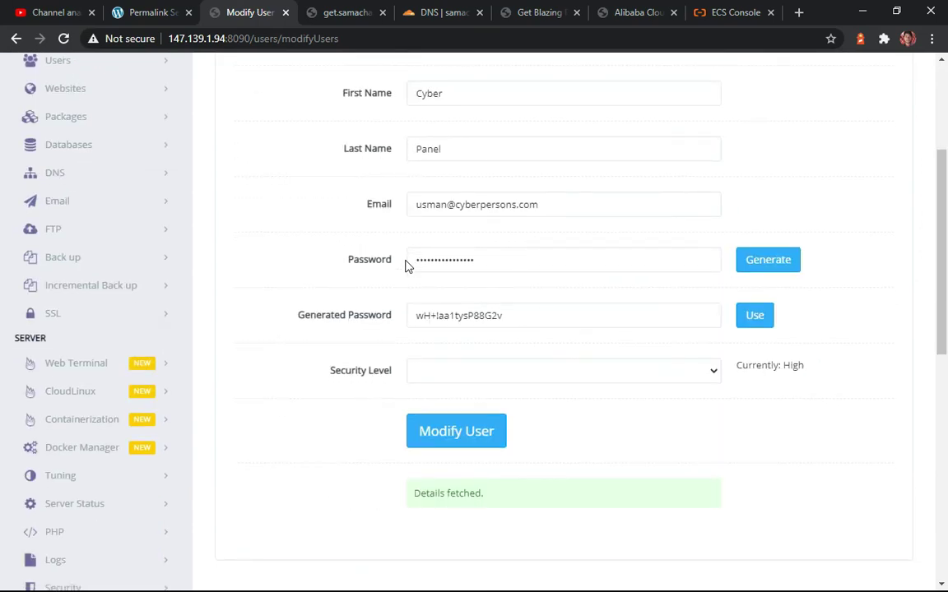
{"action": "scroll", "coordinate": [279, 257], "scroll_direction": "up", "scroll_amount": 1}
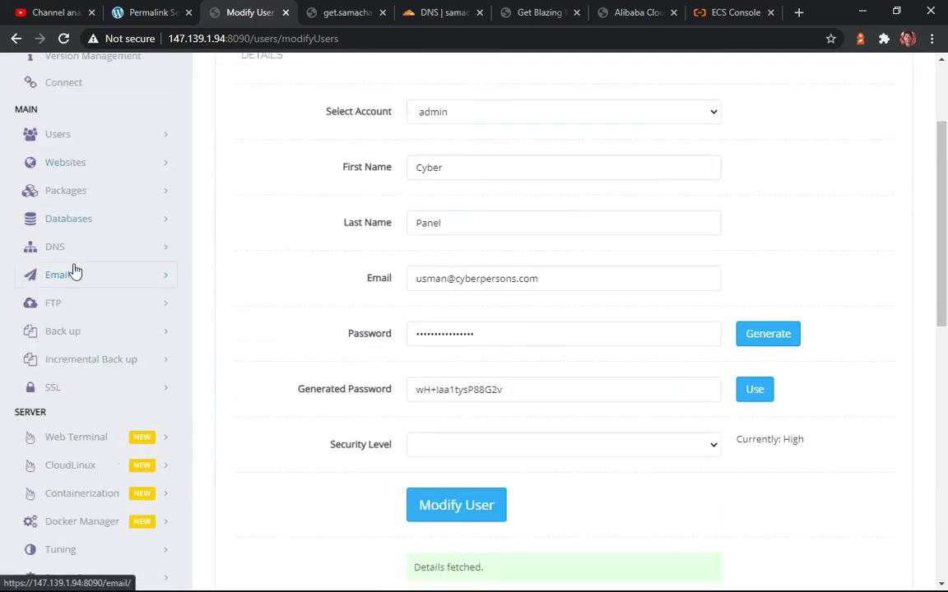
Open phpMyAdmin from CyberPanel's database options
{"action": "scroll", "coordinate": [98, 330], "scroll_direction": "down", "scroll_amount": 3}
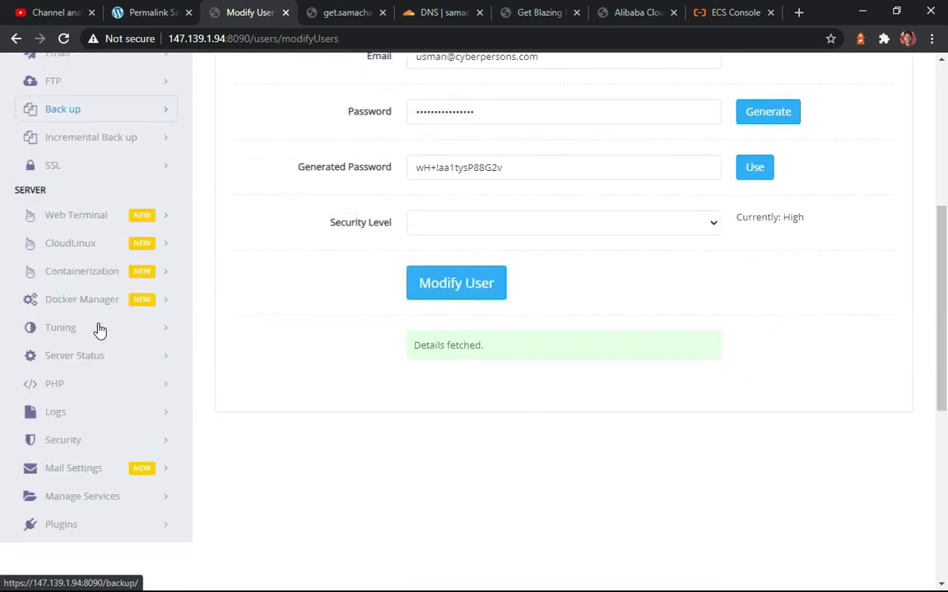
{"action": "scroll", "coordinate": [99, 329], "scroll_direction": "up", "scroll_amount": 3}
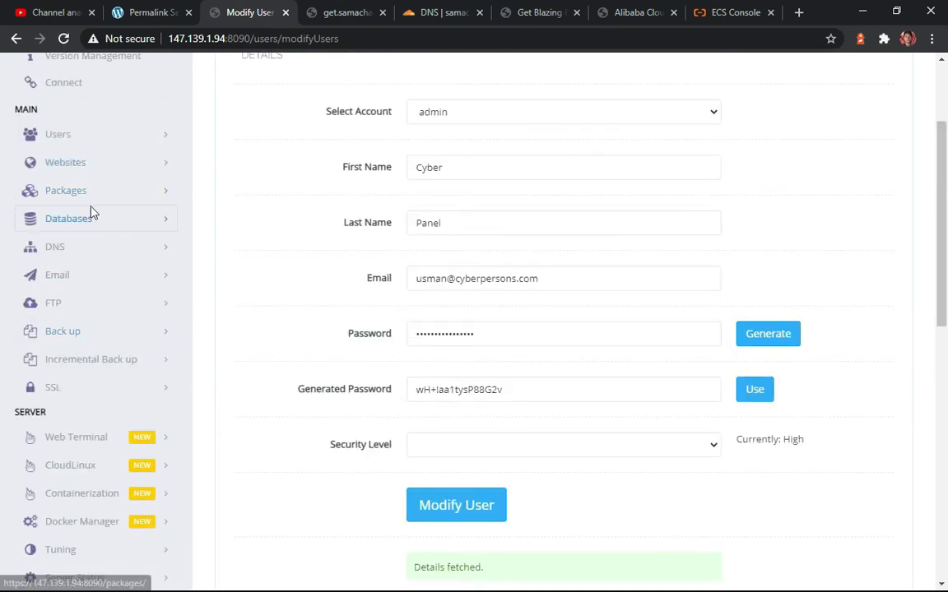
{"action": "left_click", "coordinate": [91, 218]}
{"action": "left_click", "coordinate": [69, 326]}
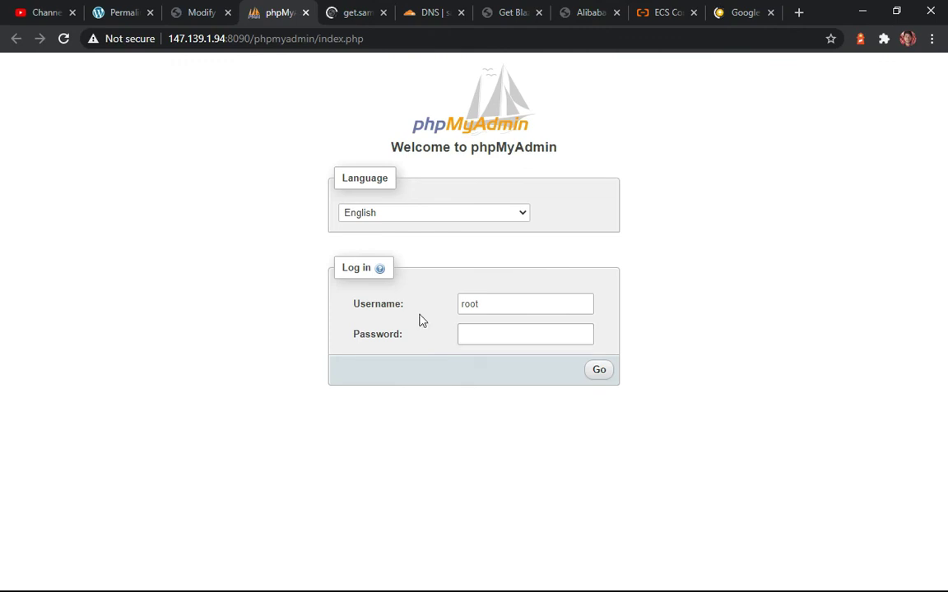
Log in to phpMyAdmin as root, pasting the database password into the Password field
{"action": "double_click", "coordinate": [493, 306]}
{"action": "left_click", "coordinate": [404, 311]}
{"action": "double_click", "coordinate": [522, 309]}
{"action": "left_click", "coordinate": [492, 311]}
{"action": "left_click", "coordinate": [503, 298]}
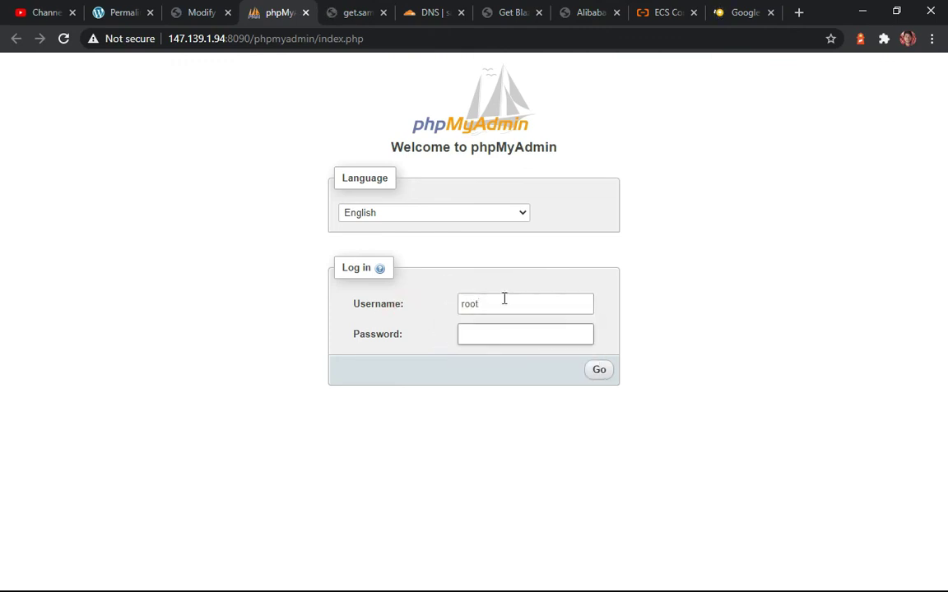
{"action": "left_click", "coordinate": [477, 331]}
{"action": "right_click", "coordinate": [477, 331]}
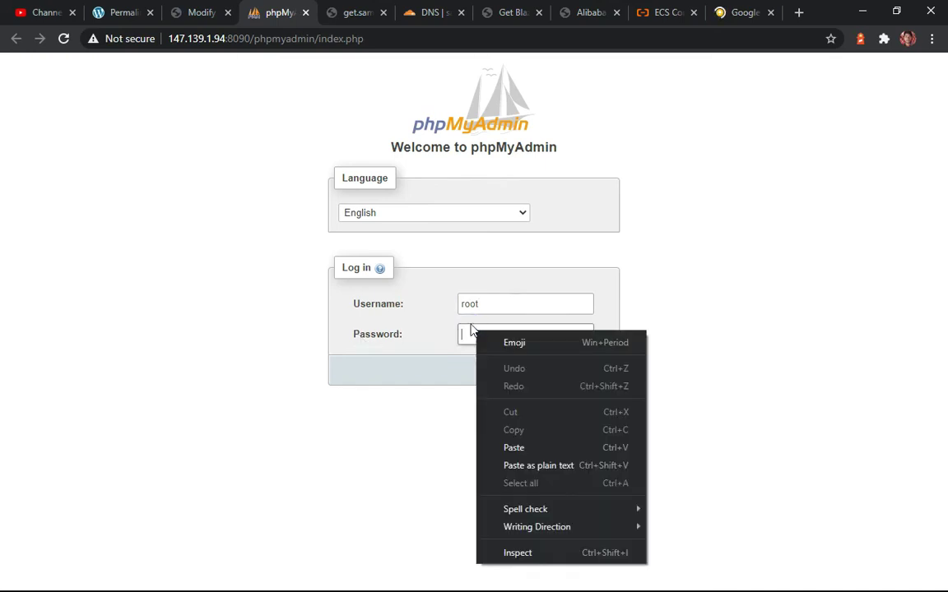
{"action": "left_click", "coordinate": [504, 463]}
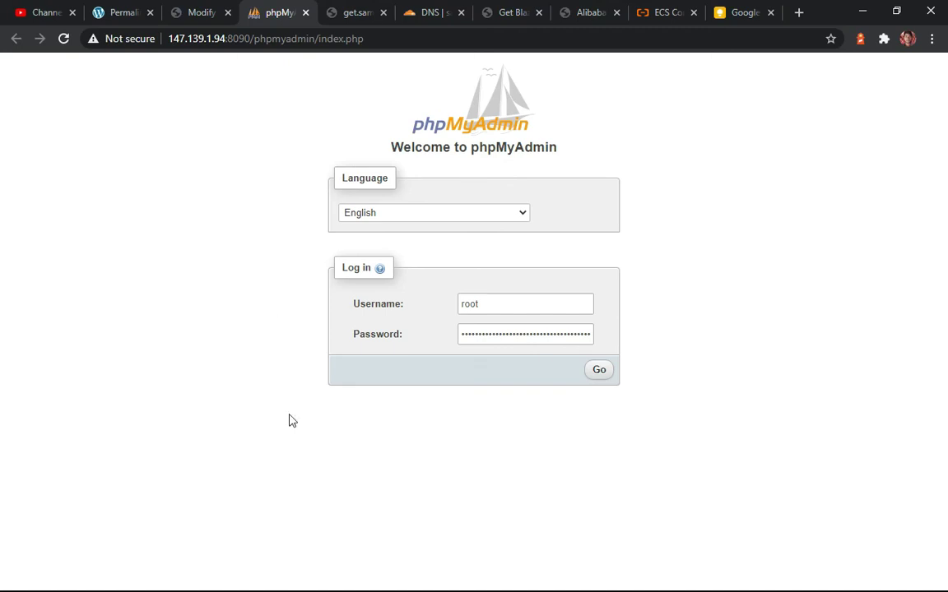
{"action": "left_click", "coordinate": [606, 374]}
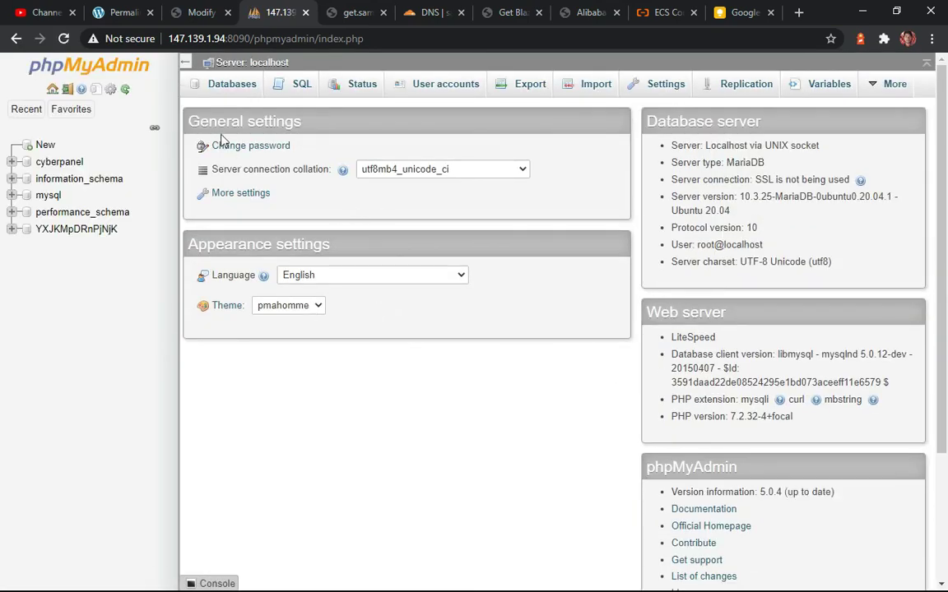
Check the Change password dialog for the root database user, closing it without entering a new password
{"action": "left_click", "coordinate": [262, 152]}
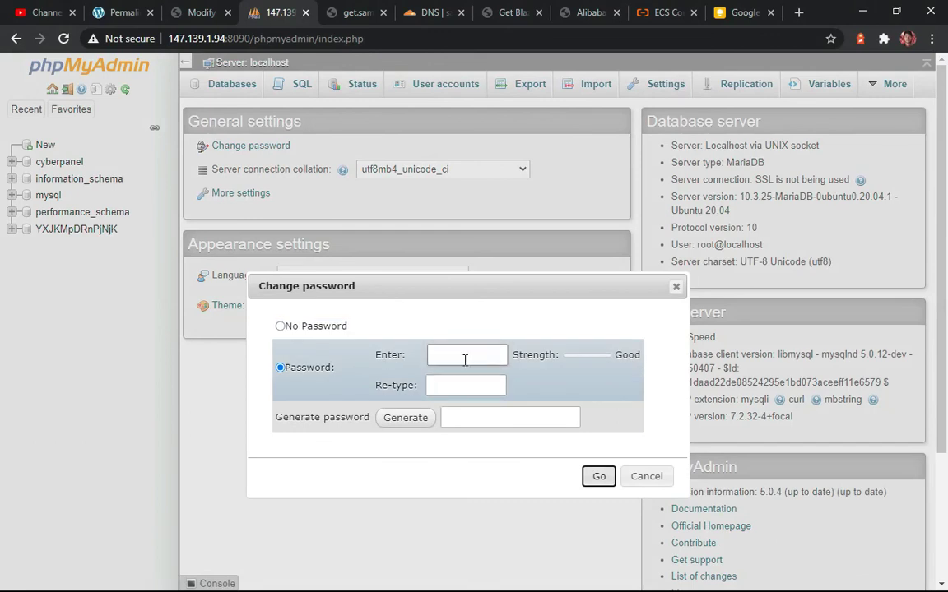
{"action": "left_click", "coordinate": [675, 286]}
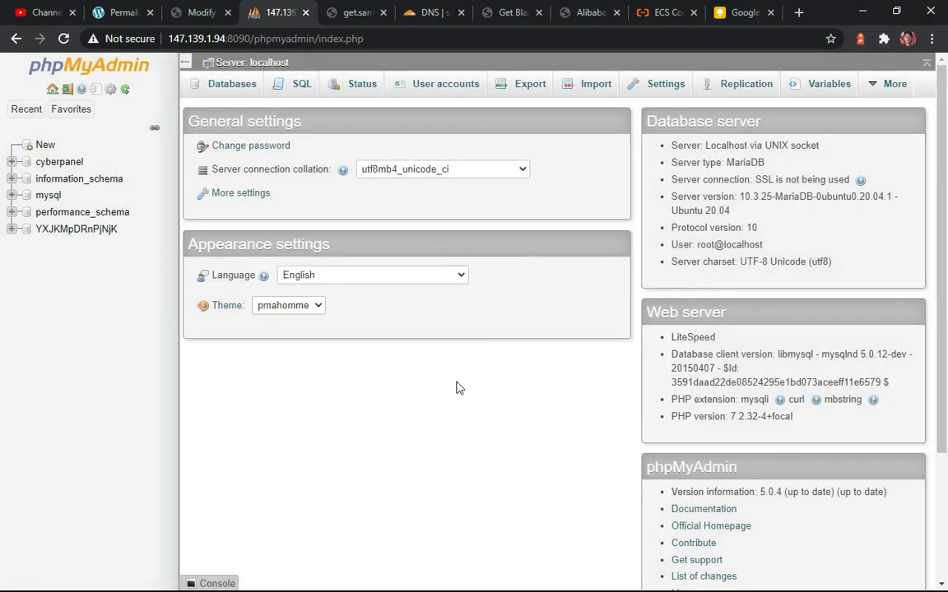